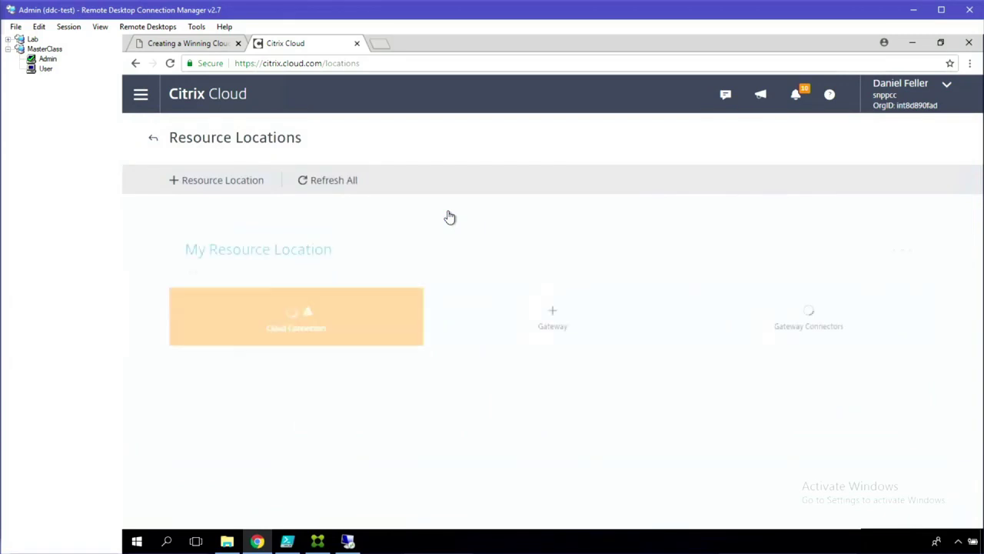
- Review the resource location's Cloud Connectors and the snpp.local domain details
{"action": "left_click", "coordinate": [315, 321]}
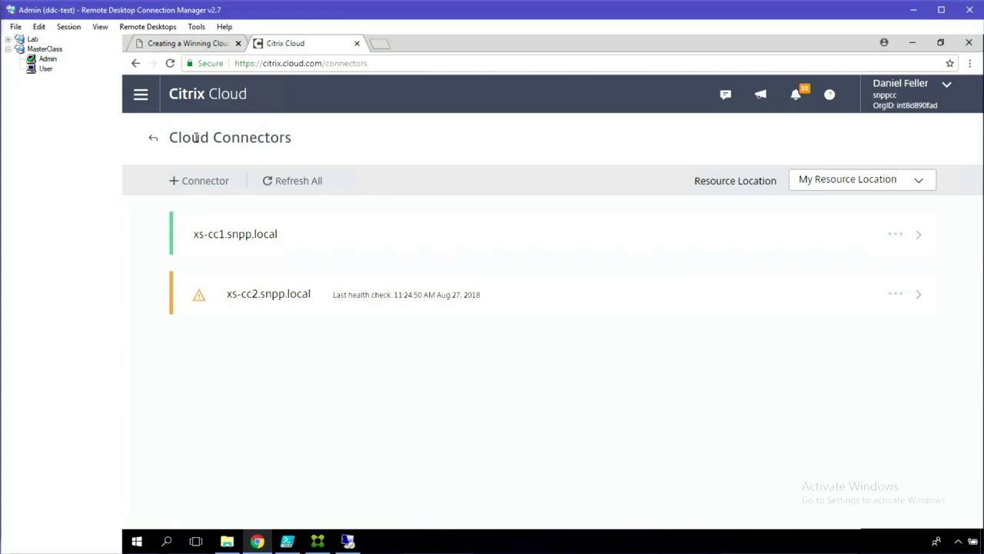
{"action": "left_click", "coordinate": [201, 100]}
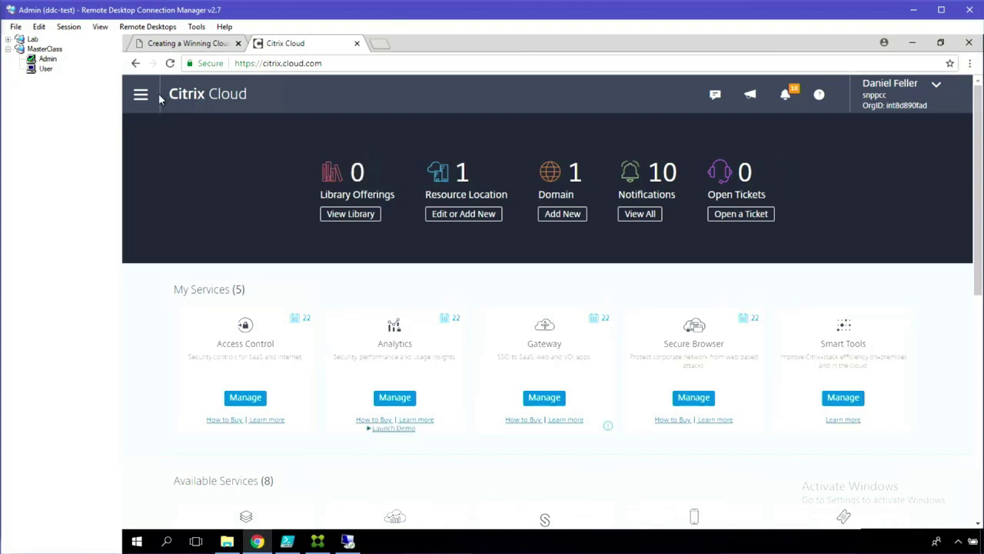
{"action": "left_click", "coordinate": [557, 217]}
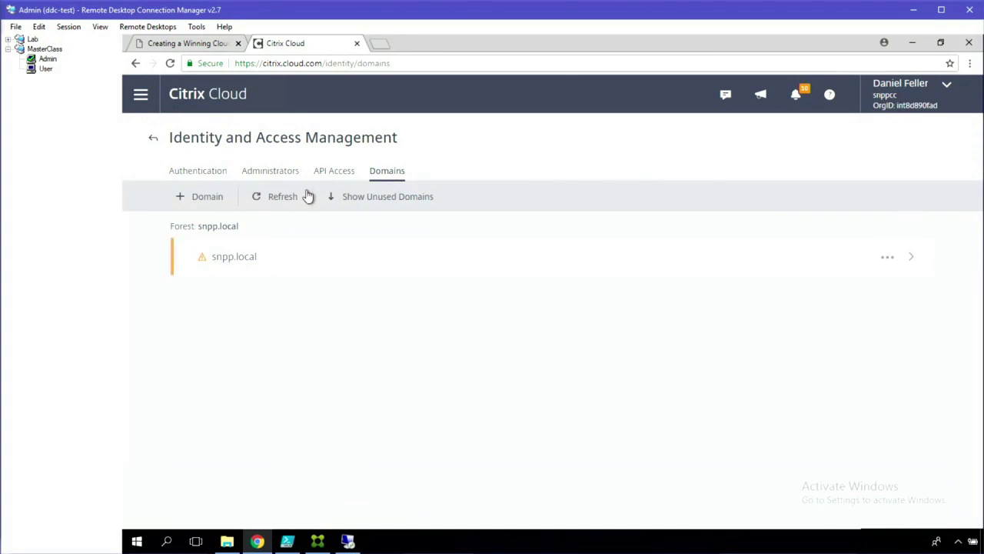
{"action": "left_click", "coordinate": [910, 259]}
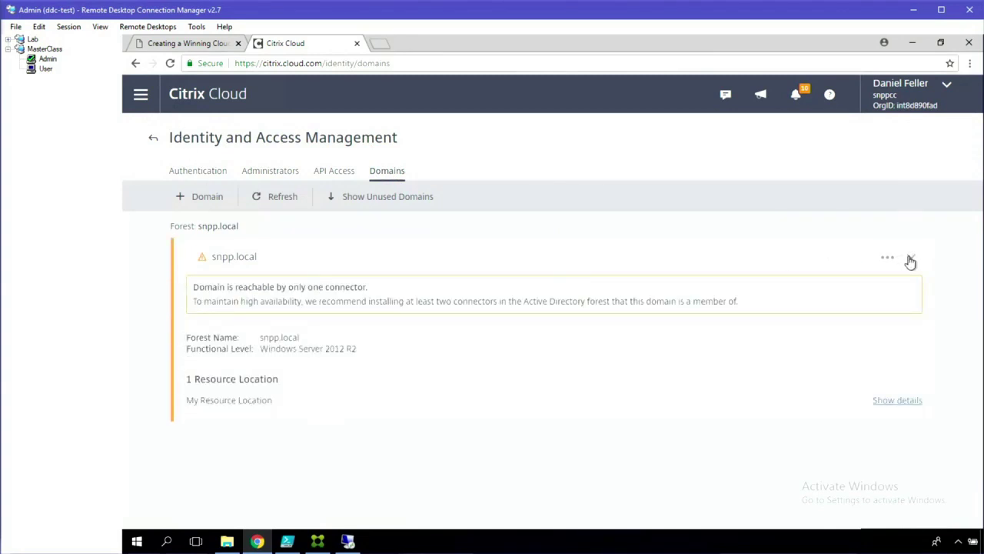
- From the home dashboard, go to Workspace Configuration to see the workspace URL
{"action": "left_click", "coordinate": [193, 101]}
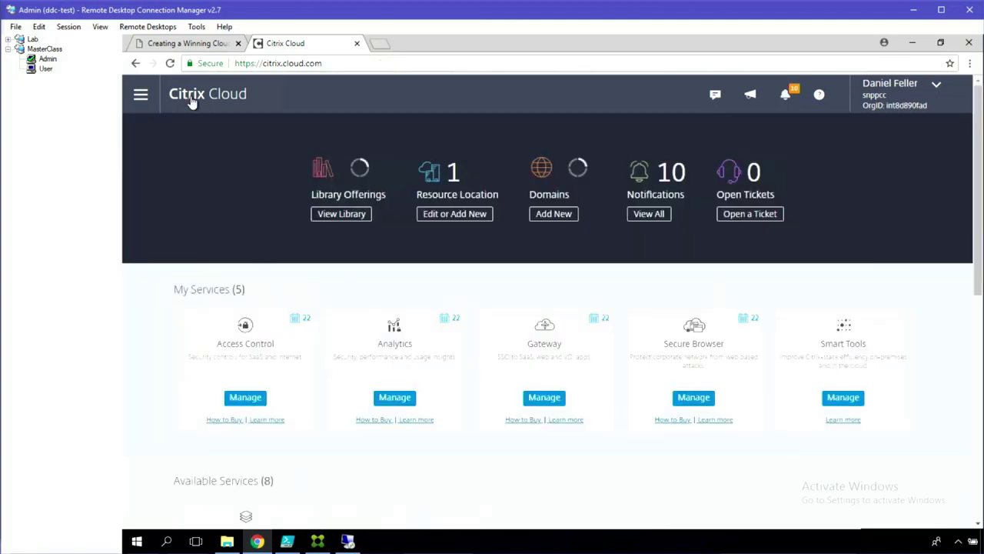
{"action": "left_click", "coordinate": [142, 94]}
{"action": "left_click", "coordinate": [154, 277]}
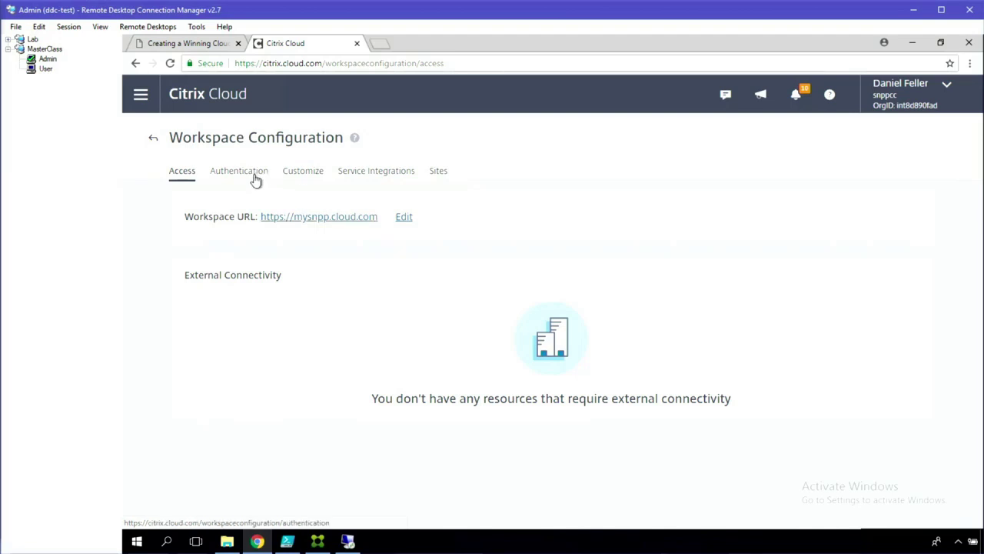
- Start adding a Virtual Apps and Desktops 7.x site using My Resource Location
{"action": "left_click", "coordinate": [437, 173]}
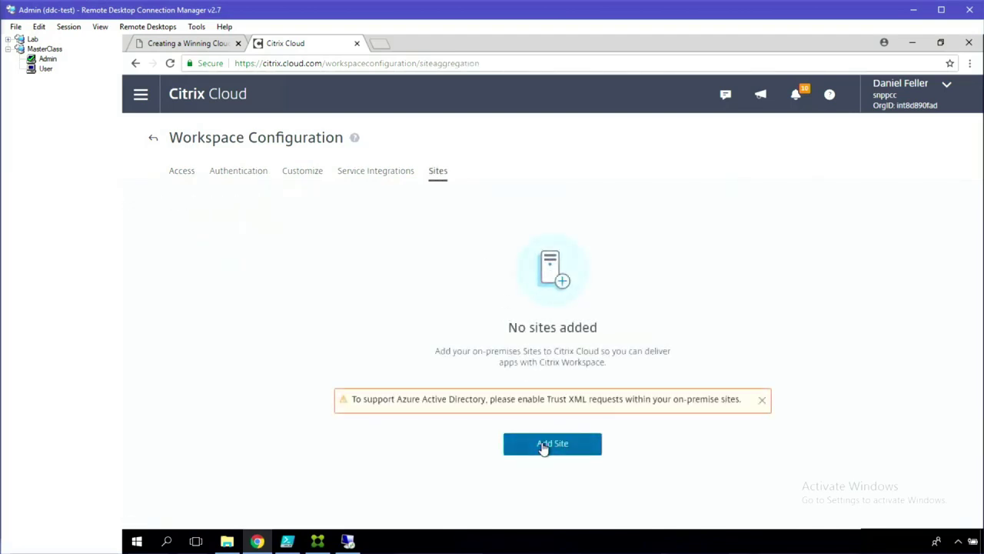
{"action": "left_click", "coordinate": [543, 446]}
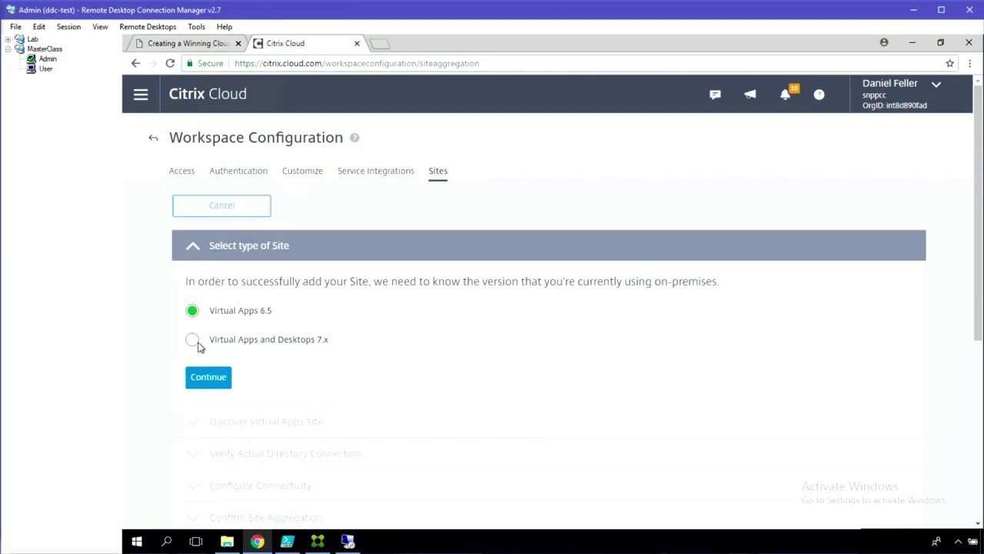
{"action": "left_click", "coordinate": [196, 343]}
{"action": "left_click", "coordinate": [209, 377]}
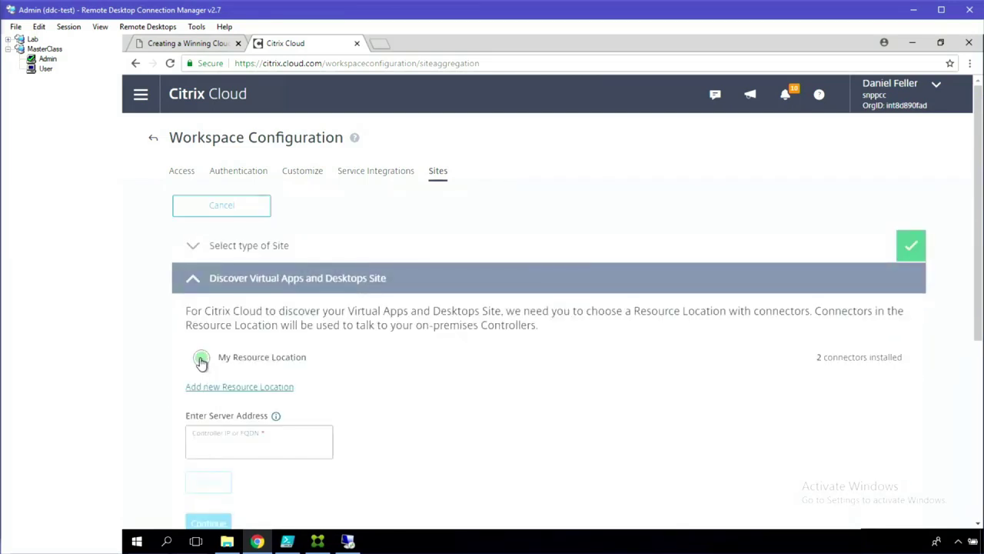
{"action": "left_click", "coordinate": [201, 358]}
- Discover the site at controller ddc-test.snpp.local and submit the domain administrator credentials
{"action": "left_click", "coordinate": [214, 445]}
{"action": "type", "text": "ddc-test.snpp.local"}
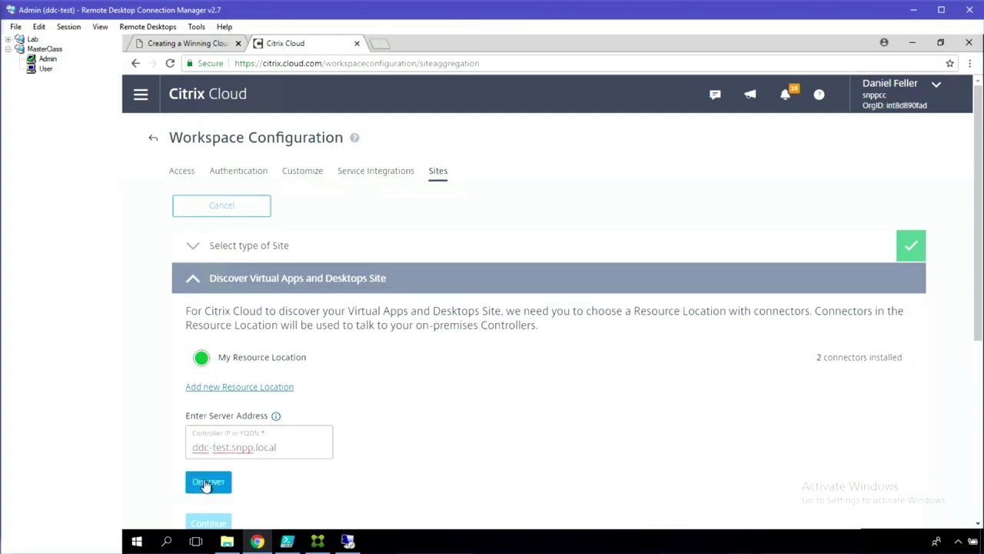
{"action": "left_click", "coordinate": [208, 483]}
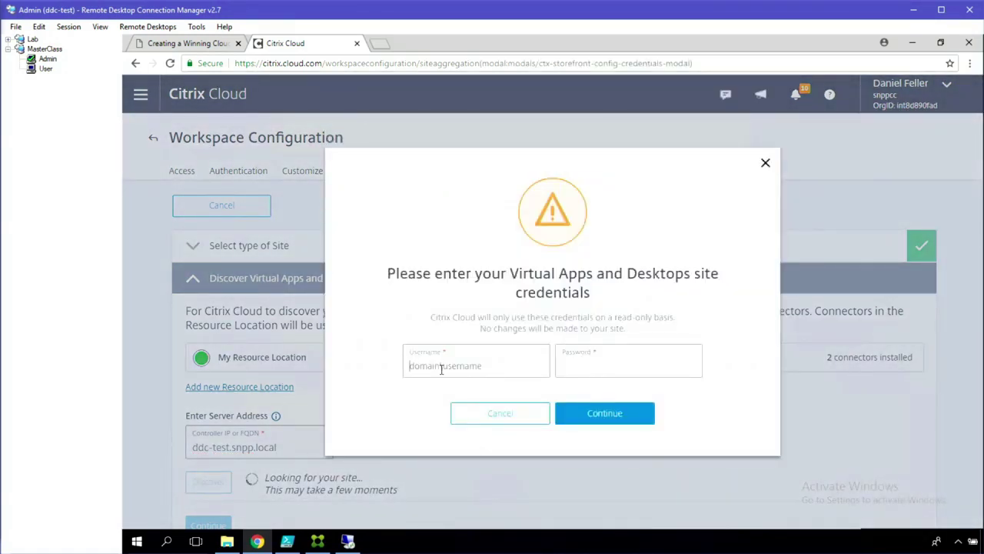
{"action": "type", "text": "snpp\\administrator"}
{"action": "key", "text": "Tab"}
{"action": "type", "text": "••••••••••"}
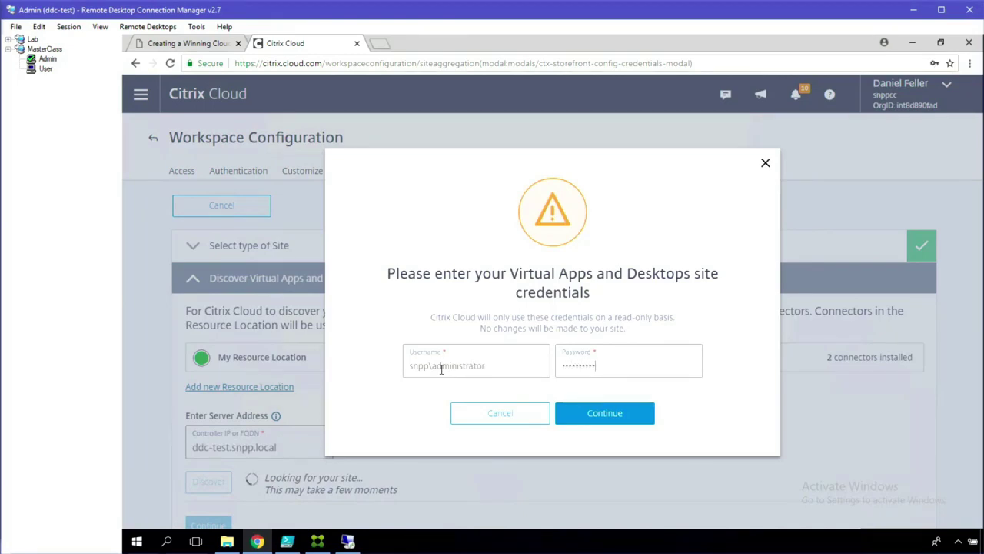
{"action": "left_click", "coordinate": [607, 424]}
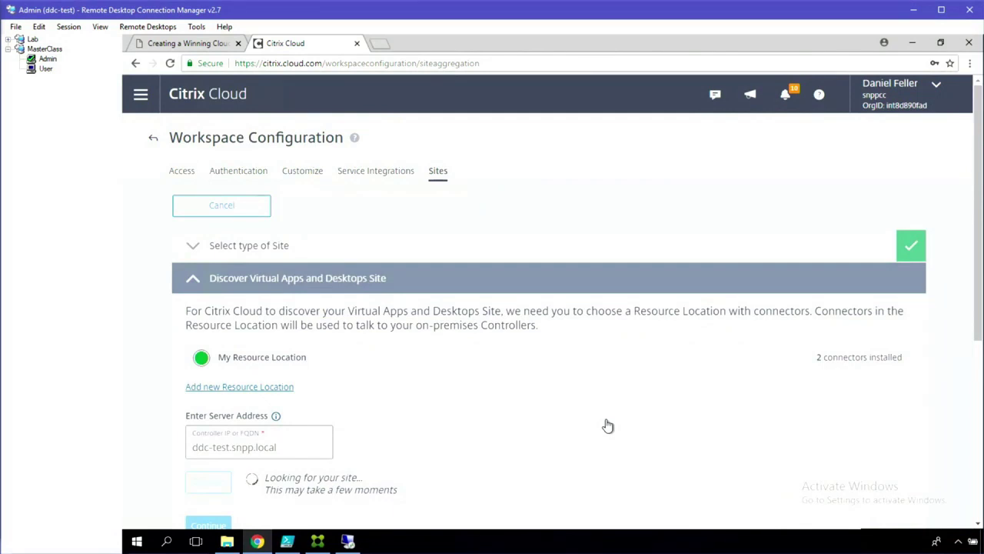
{"action": "scroll", "coordinate": [603, 423], "scroll_direction": "down", "scroll_amount": 2}
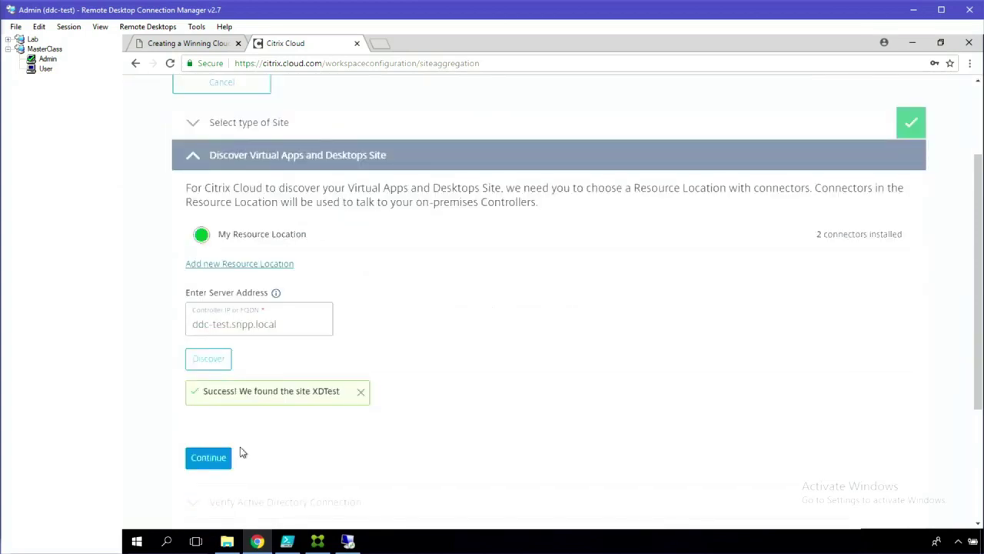
- Confirm the discovered site XDTest, the domain check and the connectivity settings
{"action": "left_click", "coordinate": [220, 459]}
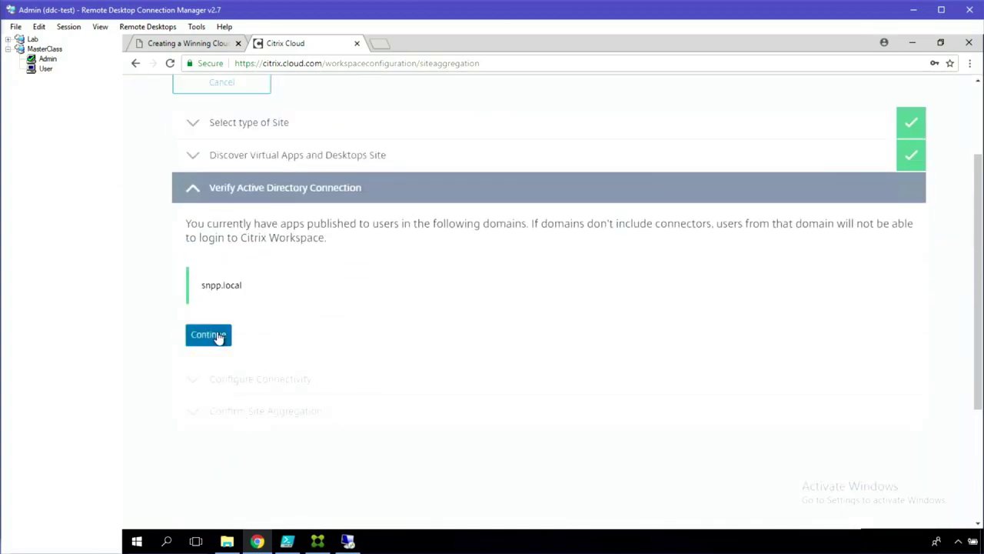
{"action": "left_click", "coordinate": [218, 338]}
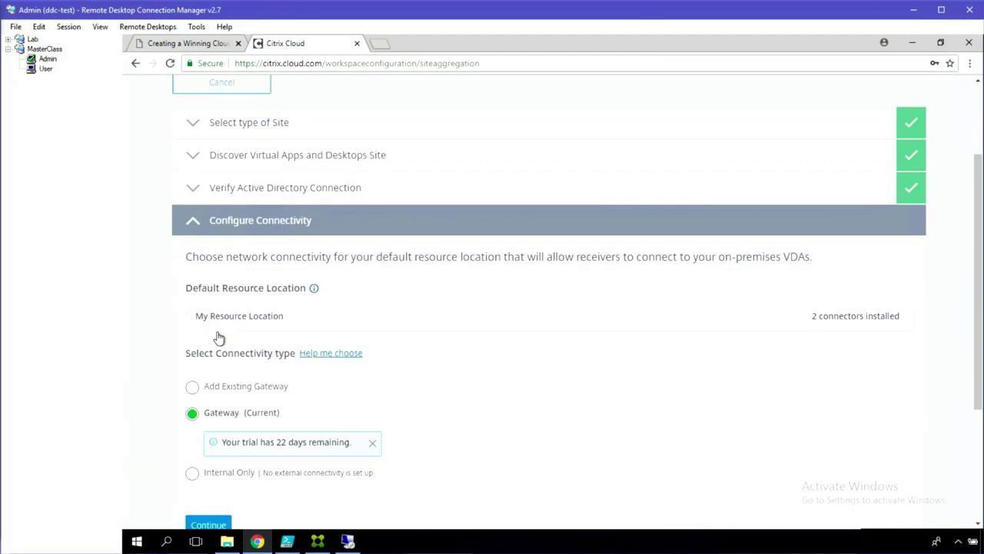
{"action": "scroll", "coordinate": [218, 338], "scroll_direction": "down", "scroll_amount": 1}
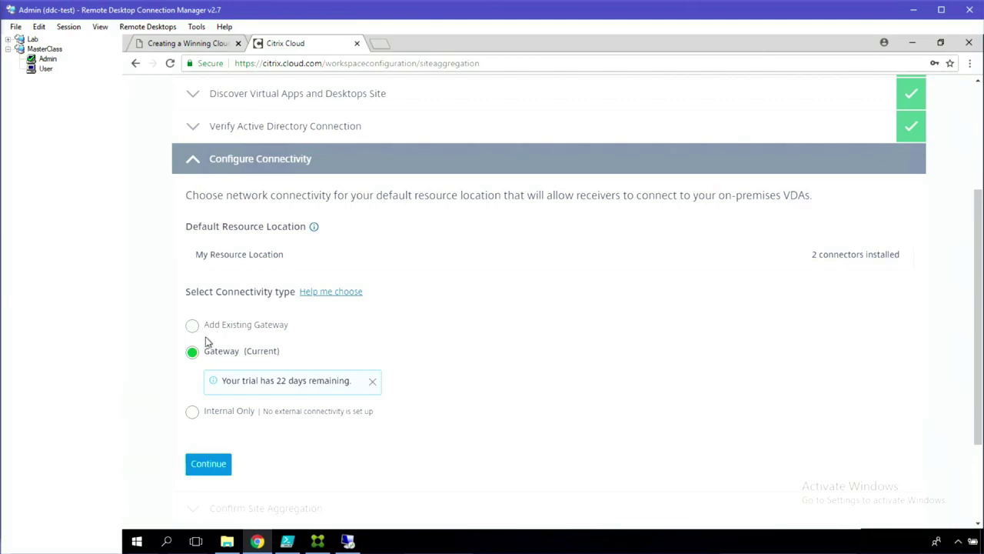
{"action": "left_click", "coordinate": [209, 463]}
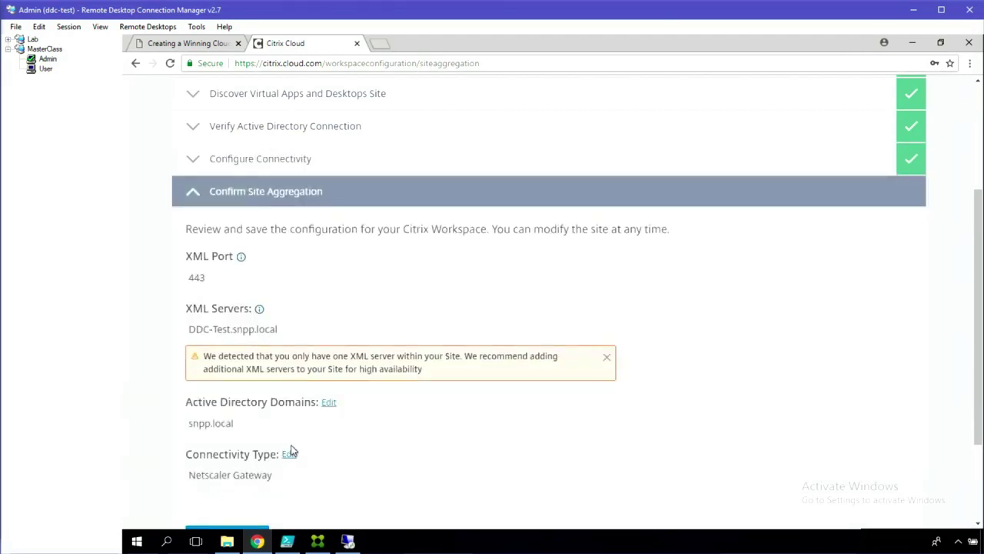
- Save and finish the site aggregation, dismiss the success banner, and switch to the user's session
{"action": "scroll", "coordinate": [301, 451], "scroll_direction": "down", "scroll_amount": 1}
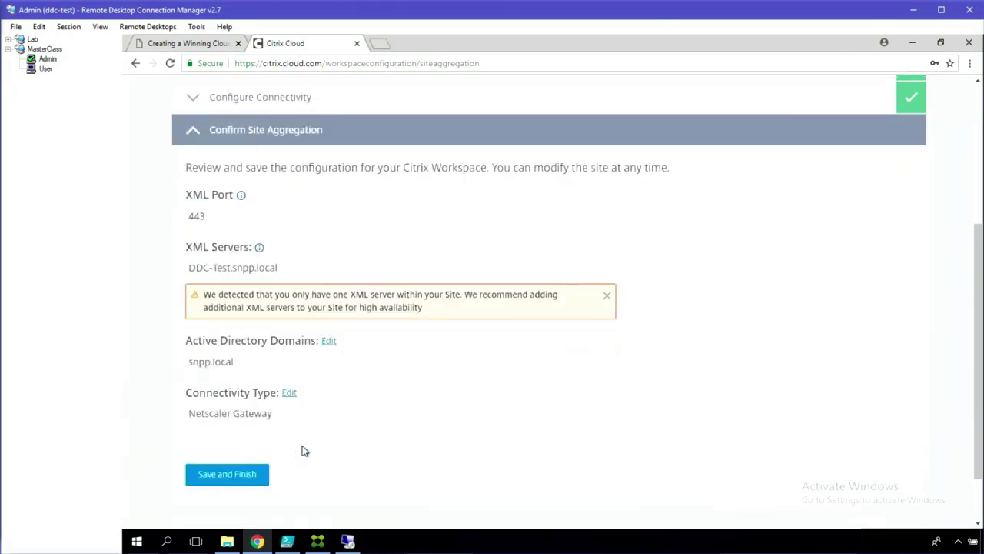
{"action": "left_click", "coordinate": [237, 476]}
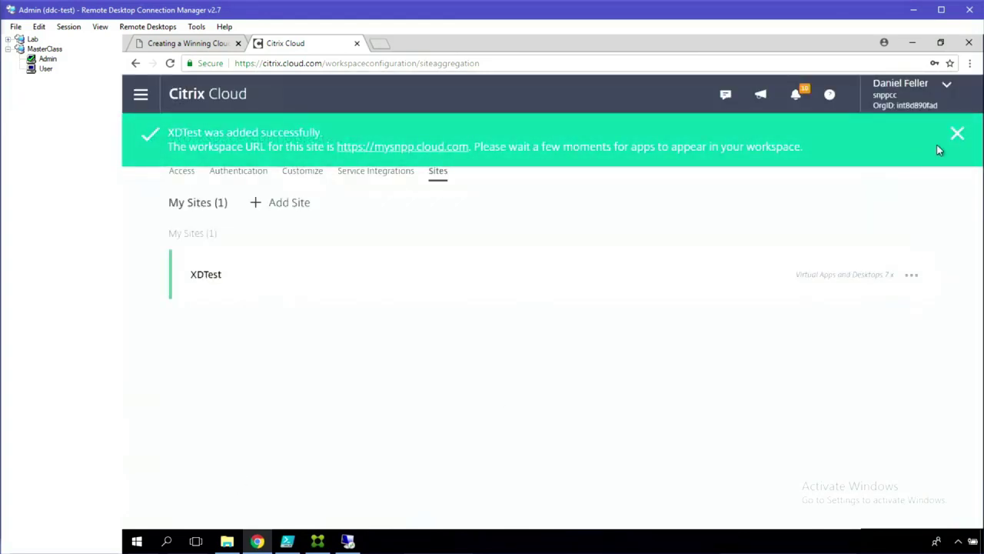
{"action": "left_click", "coordinate": [957, 135]}
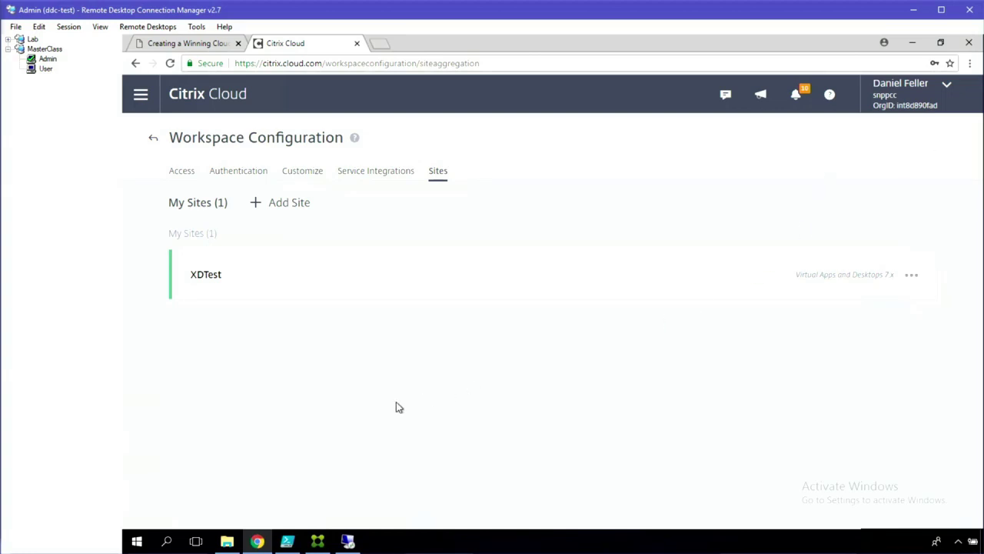
{"action": "left_click", "coordinate": [45, 69]}
- Refresh the user's apps, then check the still-empty Apps and Desktops favourites
{"action": "left_click", "coordinate": [853, 98]}
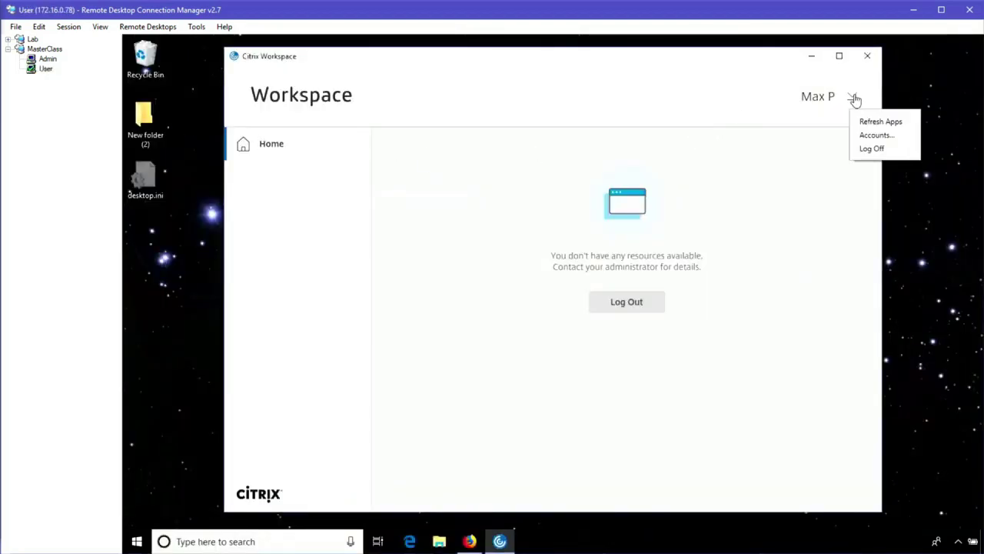
{"action": "left_click", "coordinate": [871, 122]}
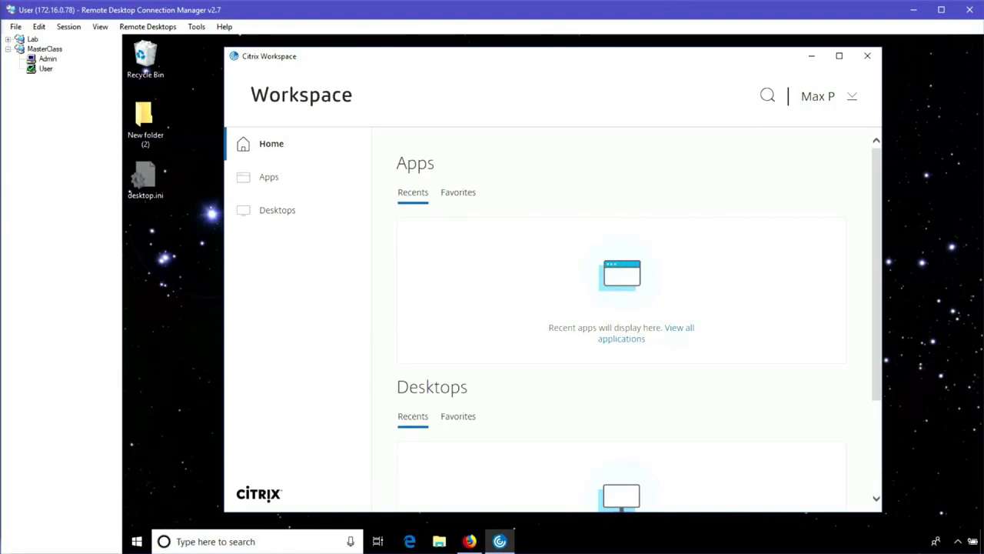
{"action": "left_click", "coordinate": [457, 193]}
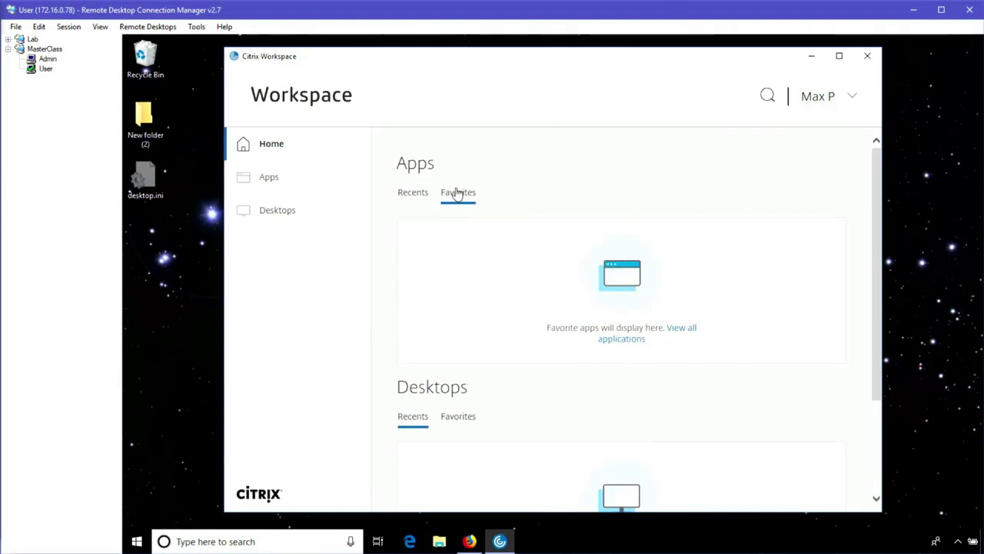
{"action": "left_click", "coordinate": [456, 417]}
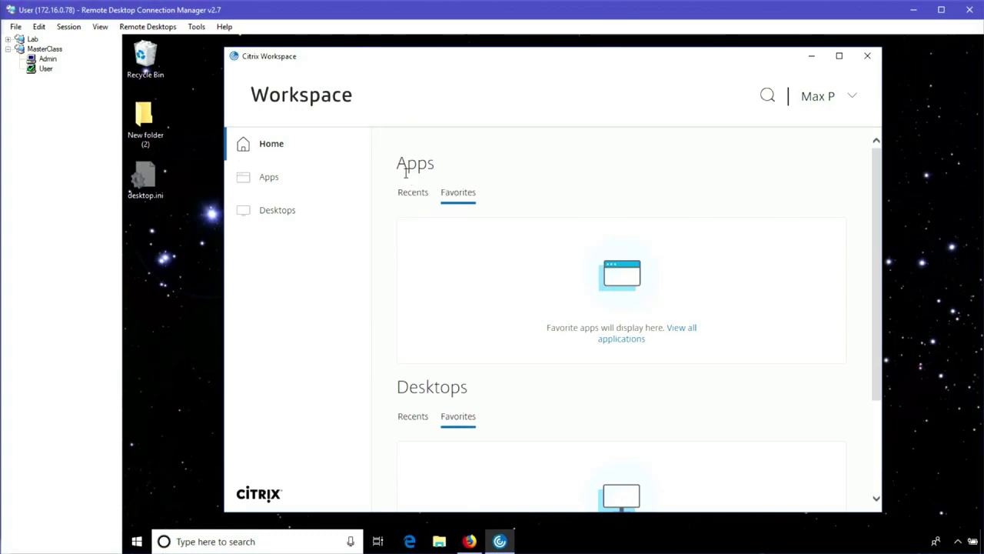
- Star Cities - Skylines, PowerPoint 2013, Minecraft and Word 2013 as favourite apps
{"action": "left_click", "coordinate": [272, 178]}
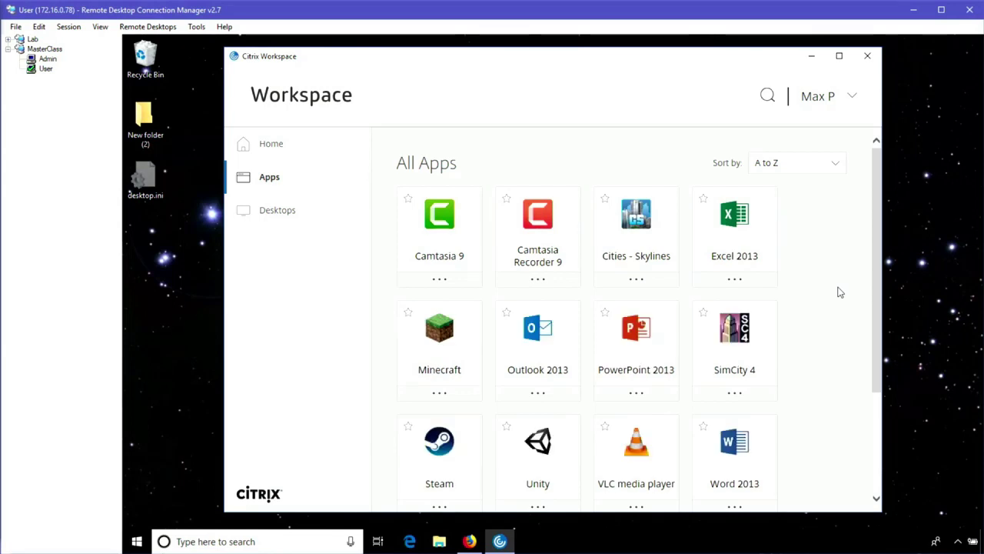
{"action": "left_click", "coordinate": [604, 199]}
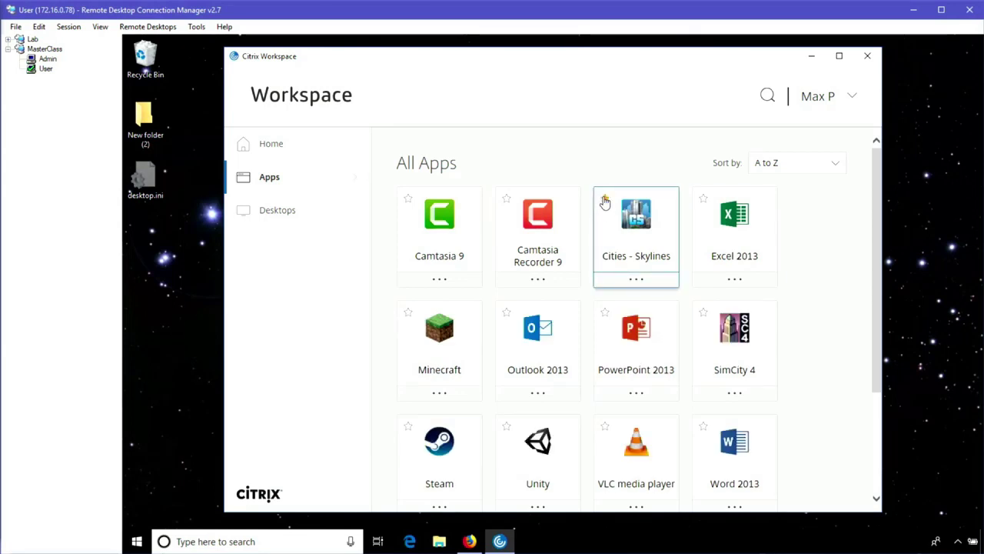
{"action": "left_click", "coordinate": [606, 314]}
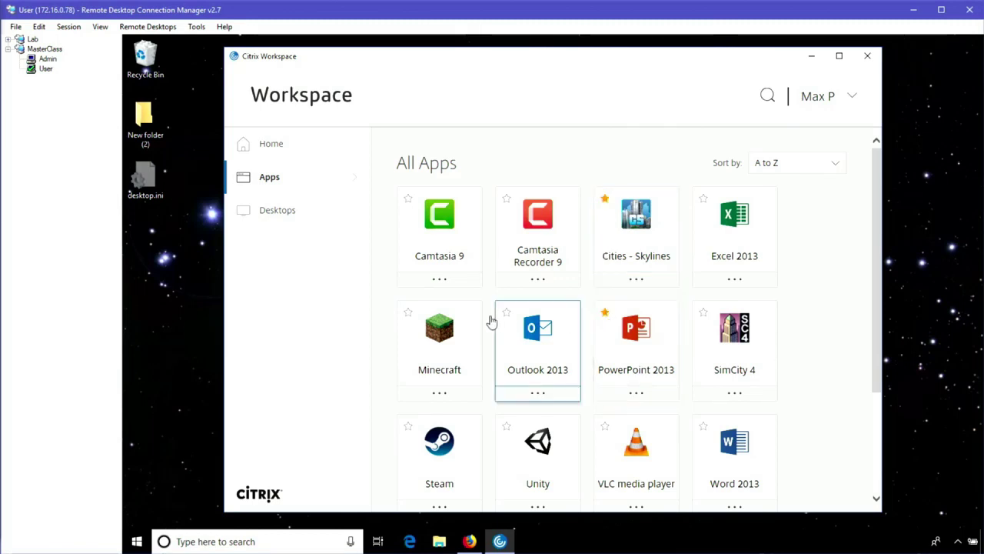
{"action": "left_click", "coordinate": [409, 313]}
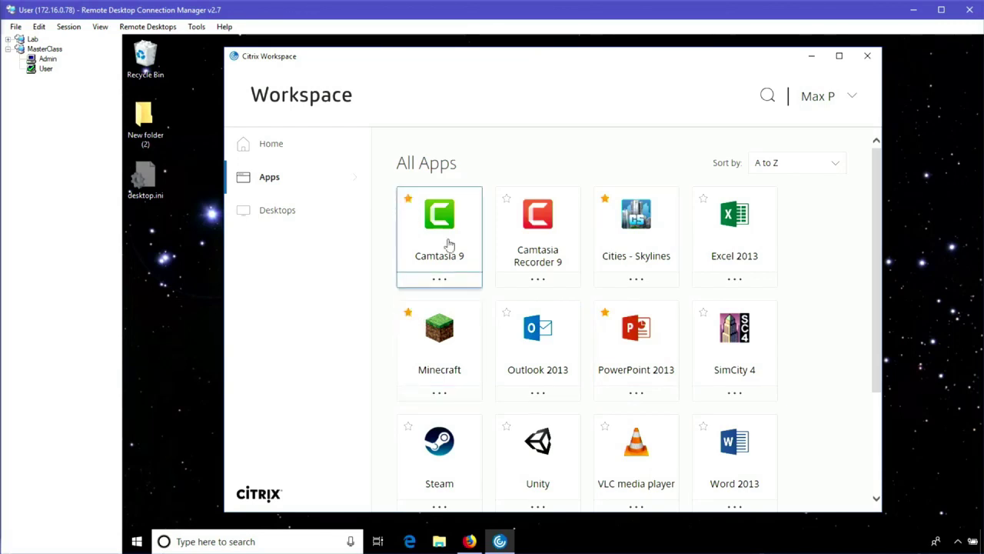
{"action": "scroll", "coordinate": [746, 348], "scroll_direction": "down", "scroll_amount": 2}
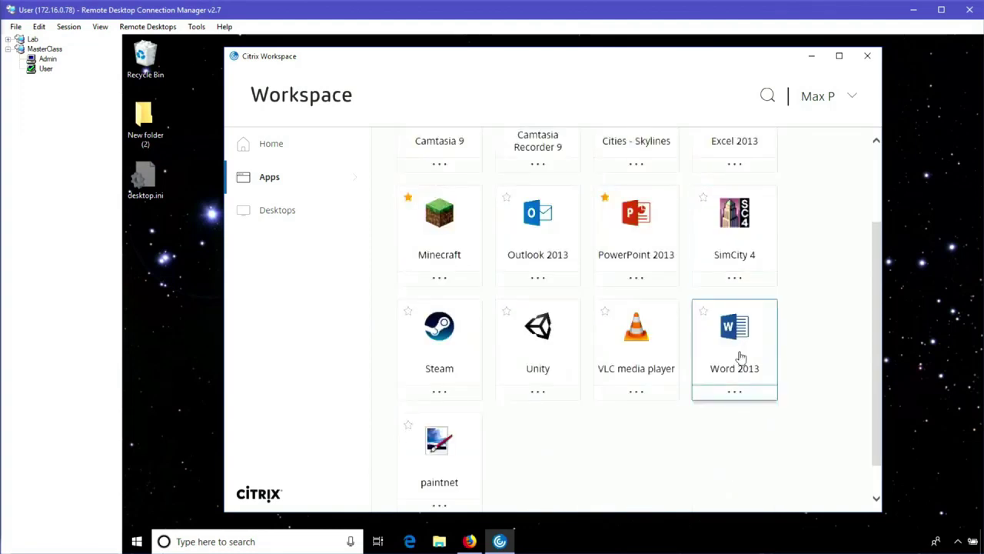
{"action": "left_click", "coordinate": [702, 311]}
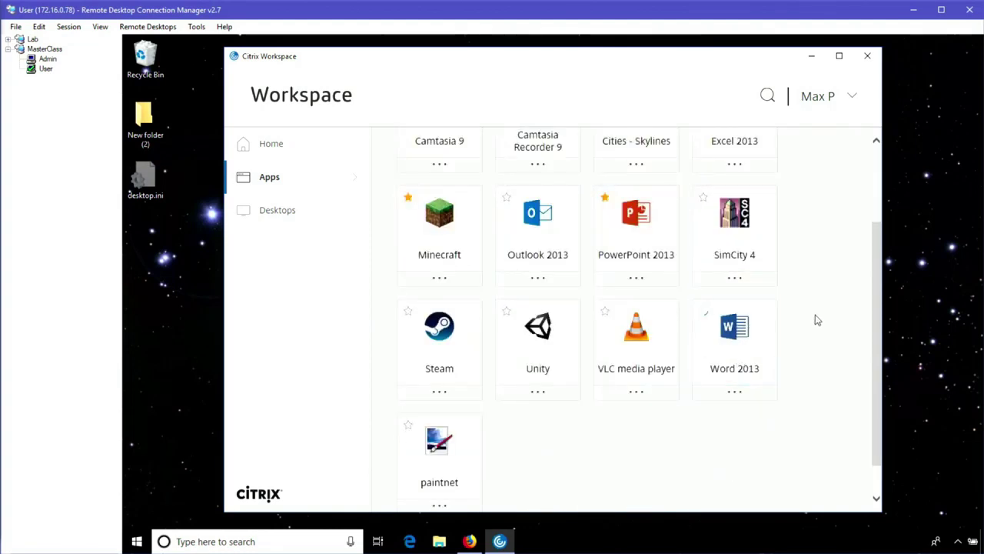
- Star Home Desktop as a favourite, check the favourite apps, and return home
{"action": "left_click", "coordinate": [283, 214]}
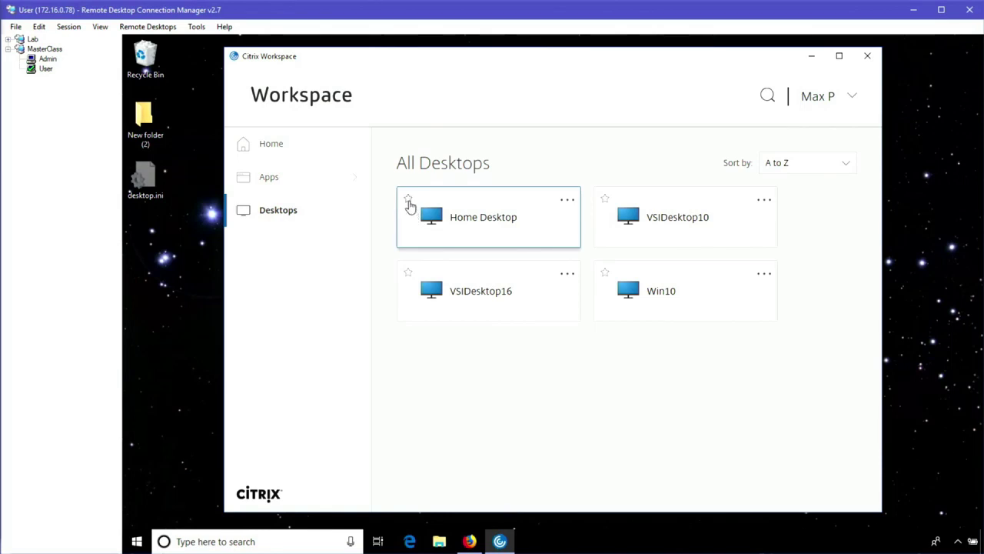
{"action": "left_click", "coordinate": [408, 200]}
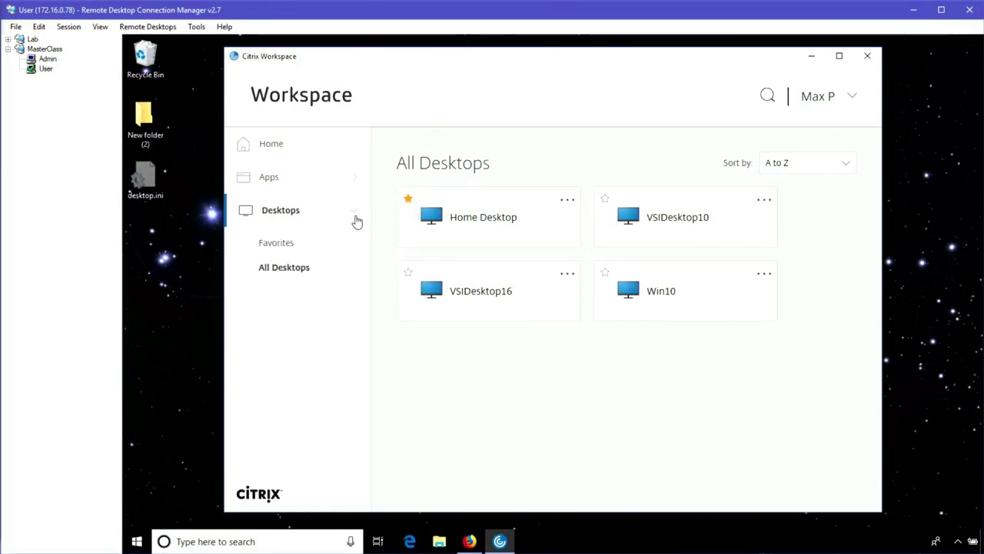
{"action": "left_click", "coordinate": [271, 184]}
{"action": "left_click", "coordinate": [275, 211]}
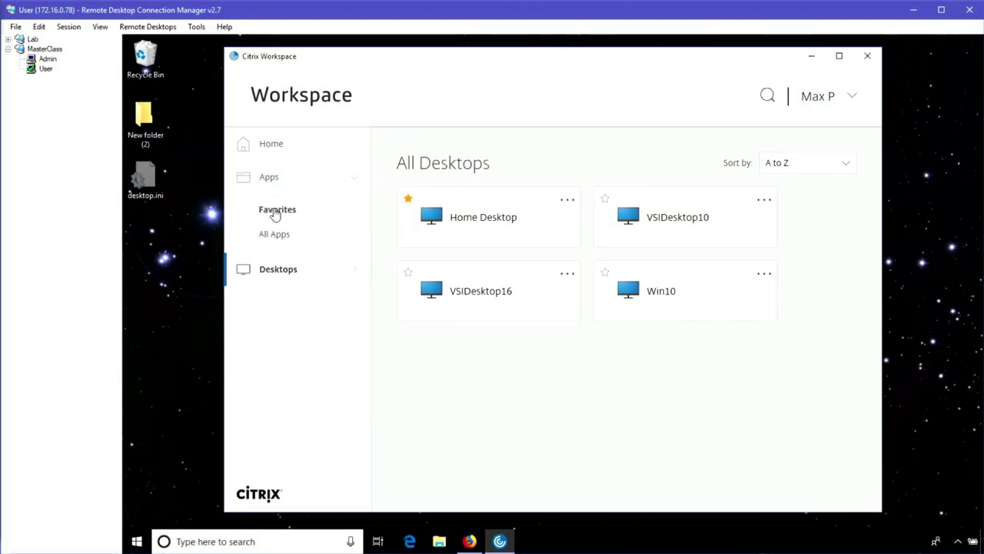
{"action": "left_click", "coordinate": [266, 147]}
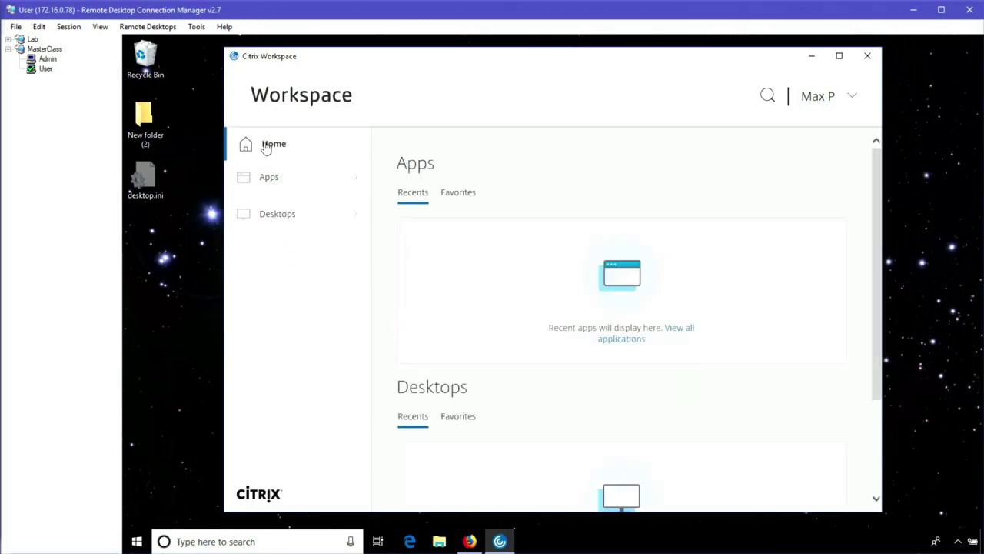
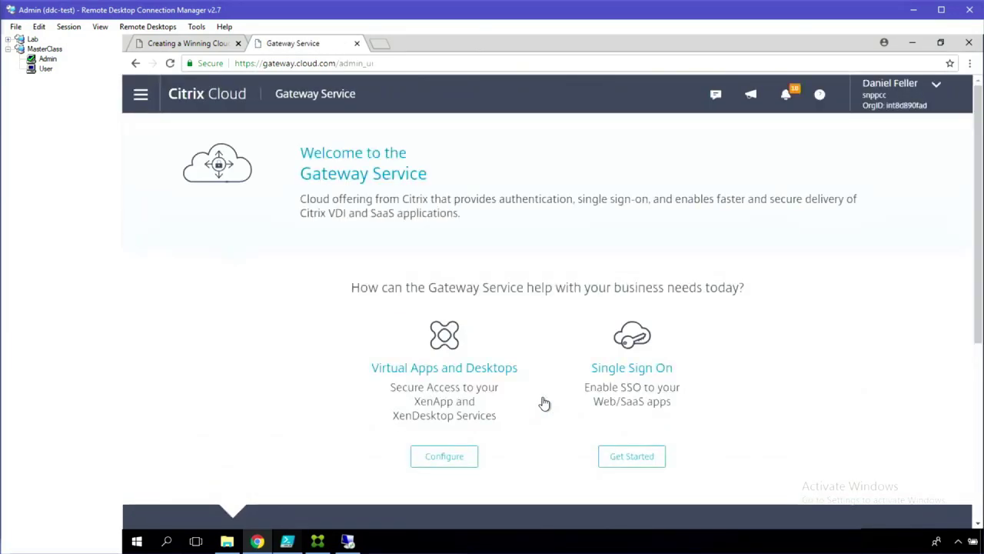
- Start a single sign-on web app and pick the Humanity template
{"action": "left_click", "coordinate": [632, 455]}
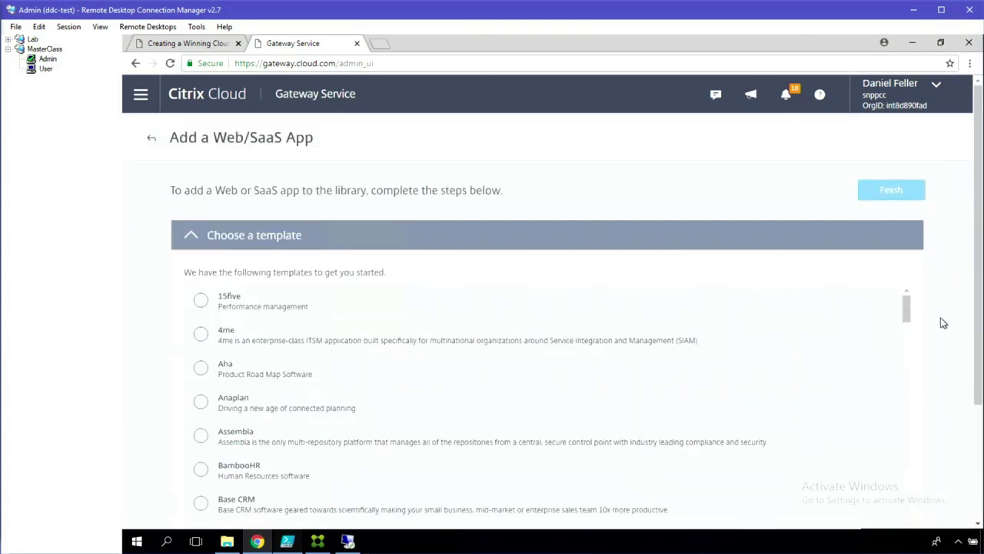
{"action": "scroll", "coordinate": [950, 321], "scroll_direction": "down", "scroll_amount": 1}
{"action": "scroll", "coordinate": [565, 342], "scroll_direction": "down", "scroll_amount": 9}
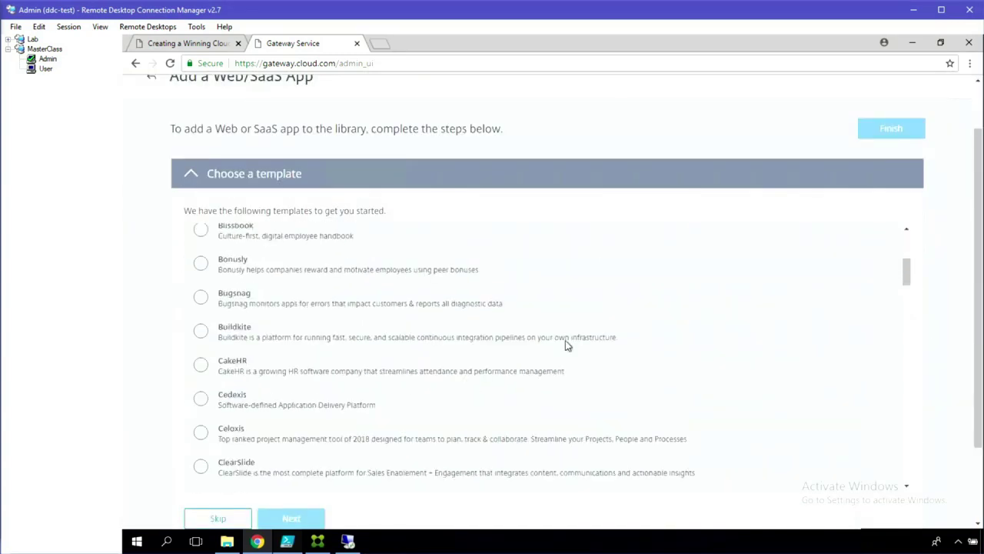
{"action": "scroll", "coordinate": [336, 351], "scroll_direction": "down", "scroll_amount": 10}
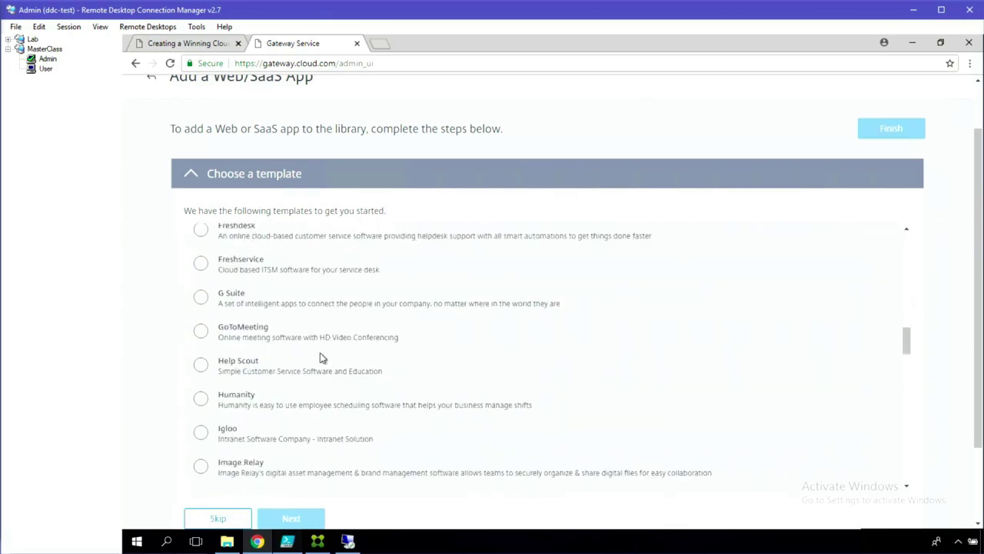
{"action": "left_click", "coordinate": [199, 399]}
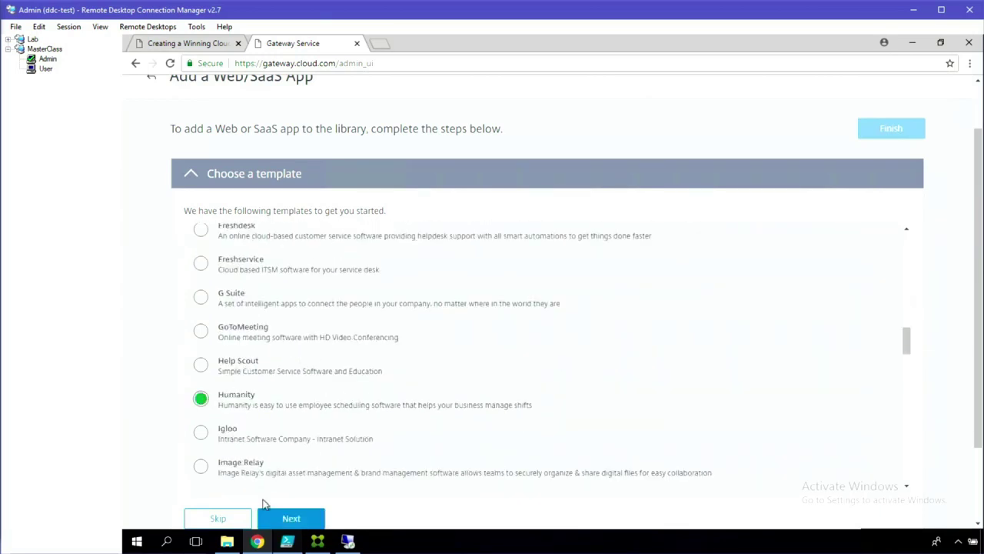
{"action": "left_click", "coordinate": [289, 520]}
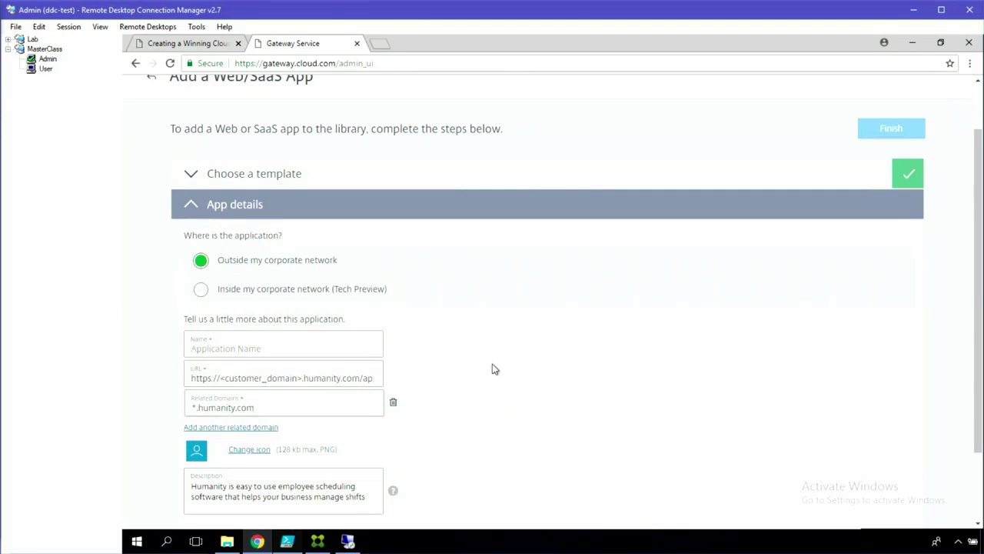
{"action": "scroll", "coordinate": [494, 369], "scroll_direction": "down", "scroll_amount": 1}
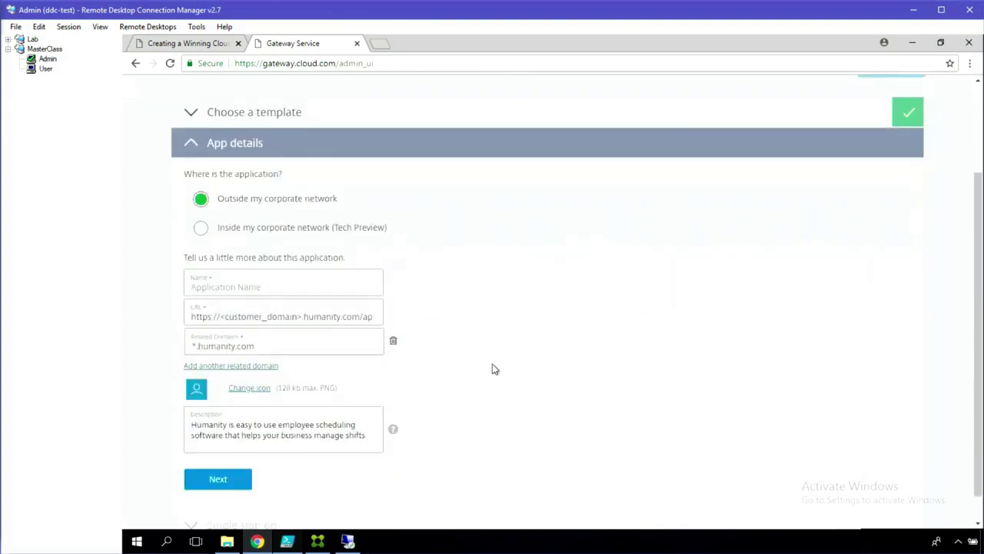
{"action": "left_click", "coordinate": [283, 288]}
{"action": "type", "text": "Humanity"}
{"action": "left_click_drag", "start_coordinate": [221, 317], "coordinate": [302, 317]}
{"action": "type", "text": "snpp1"}
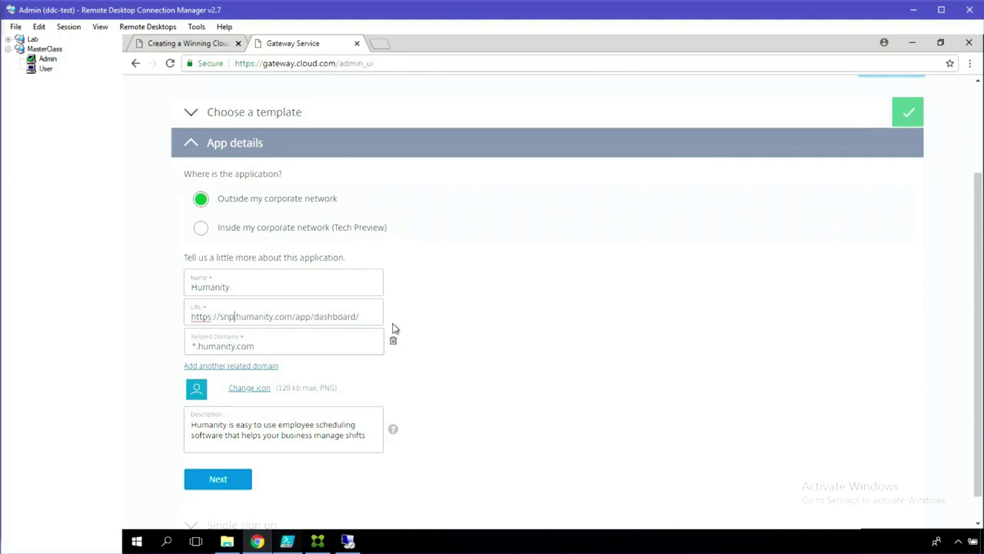
{"action": "scroll", "coordinate": [351, 369], "scroll_direction": "down", "scroll_amount": 1}
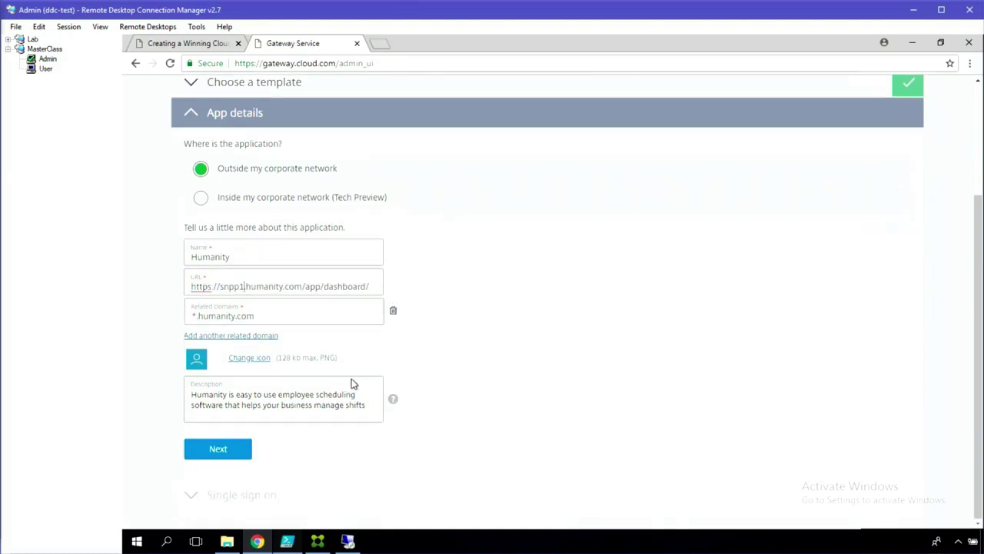
{"action": "left_click", "coordinate": [240, 454]}
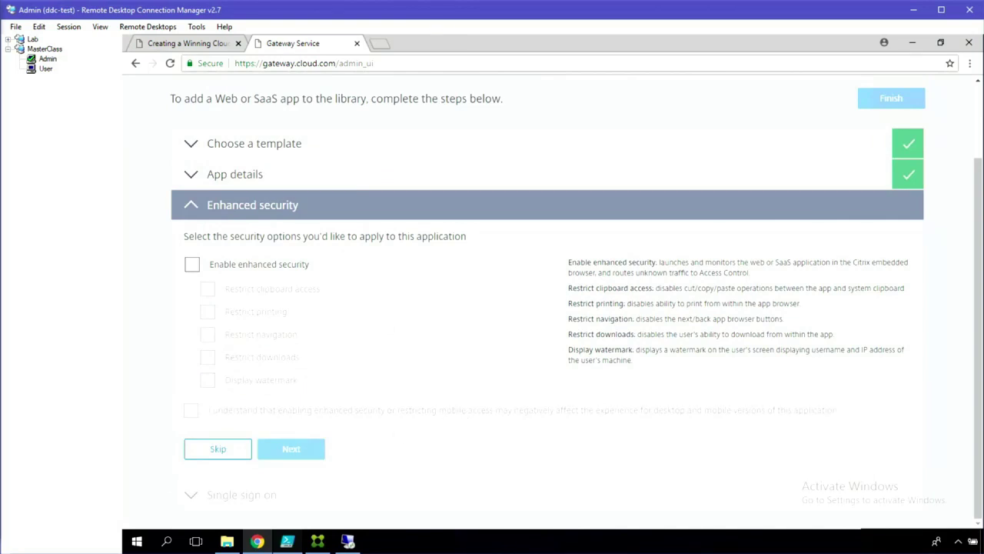
- Skip enhanced security, set the assertion URL domain to snpp1, and open idp_metadata.xml
{"action": "left_click", "coordinate": [206, 456]}
{"action": "scroll", "coordinate": [277, 354], "scroll_direction": "down", "scroll_amount": 1}
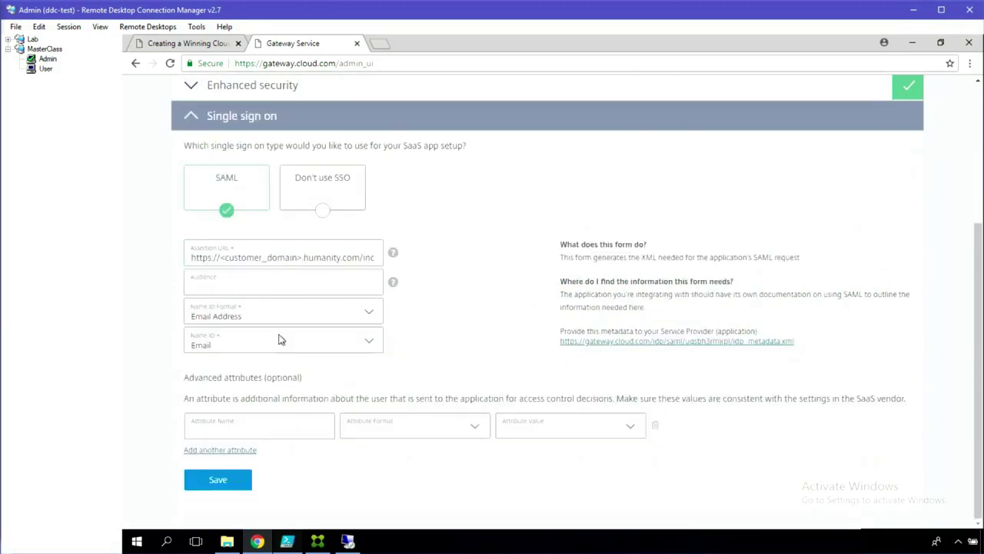
{"action": "left_click_drag", "start_coordinate": [298, 258], "coordinate": [220, 257]}
{"action": "type", "text": "npp1"}
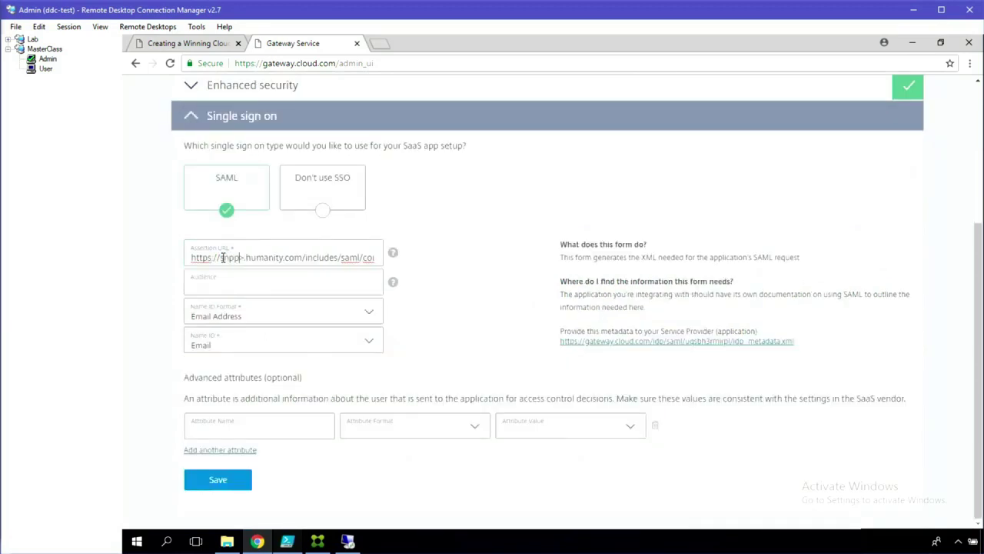
{"action": "key", "text": "Delete"}
{"action": "left_click", "coordinate": [637, 343]}
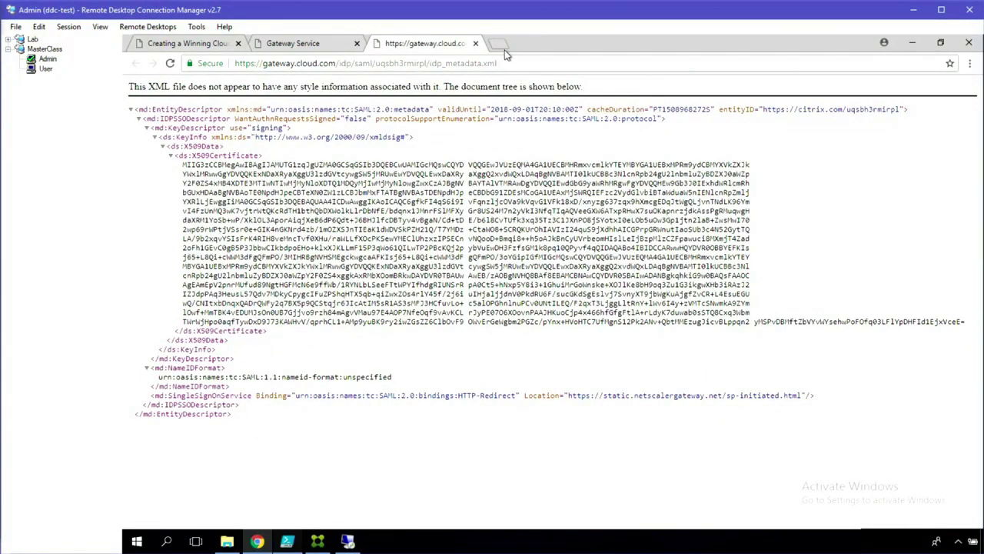
- Load snpp1.humanity.com in a new tab, open its Single Sign-On settings, then return to the metadata XML
{"action": "left_click", "coordinate": [499, 45]}
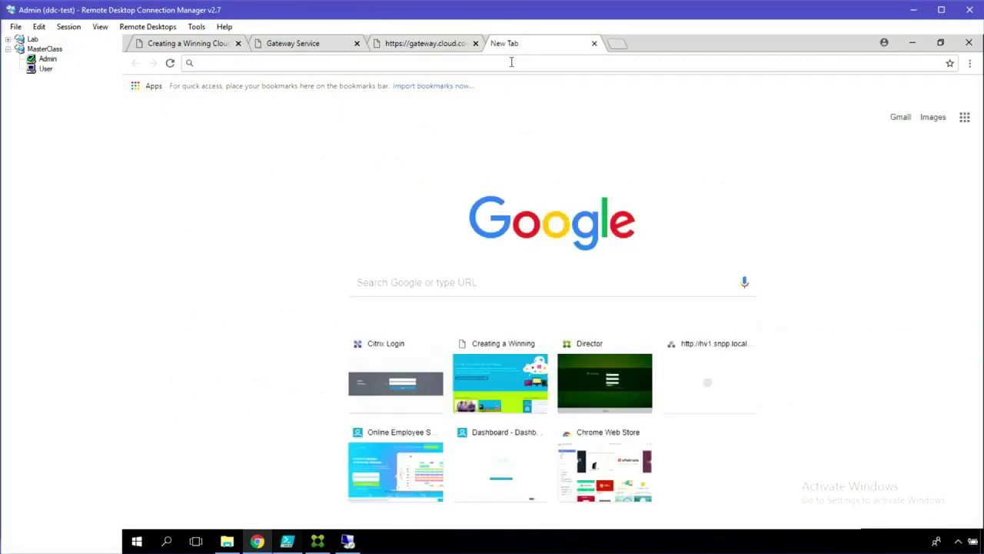
{"action": "type", "text": "snpp1"}
{"action": "key", "text": "Return"}
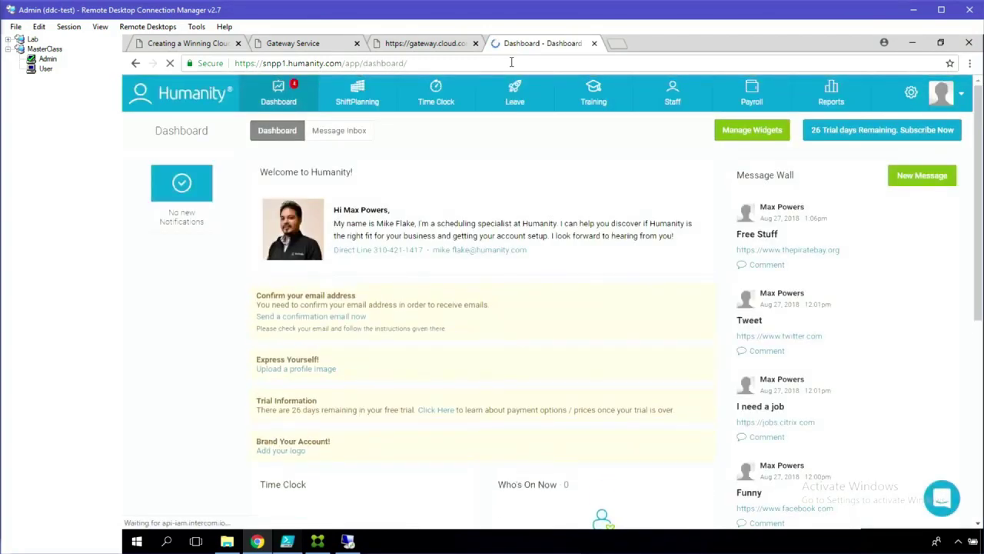
{"action": "left_click", "coordinate": [911, 96]}
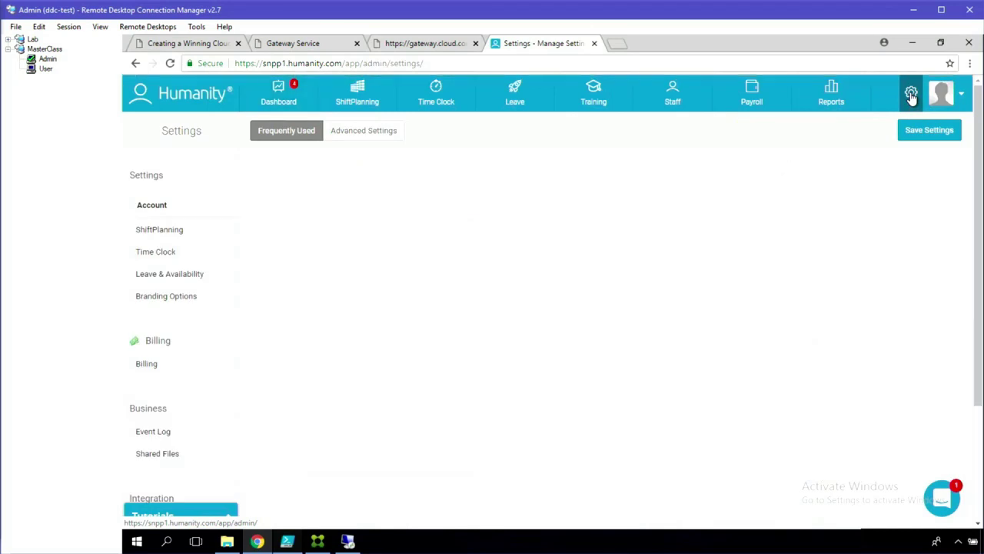
{"action": "scroll", "coordinate": [154, 350], "scroll_direction": "down", "scroll_amount": 3}
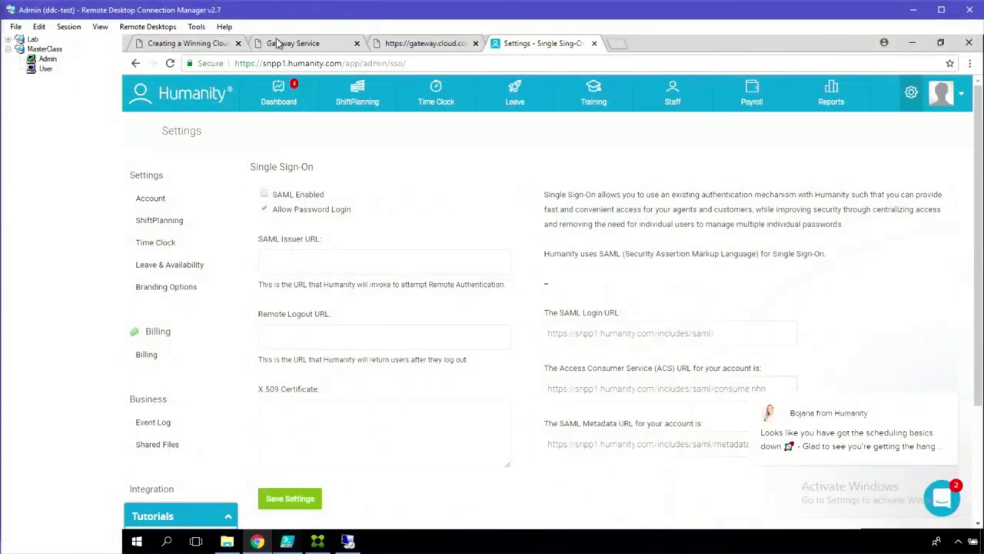
{"action": "left_click", "coordinate": [407, 46]}
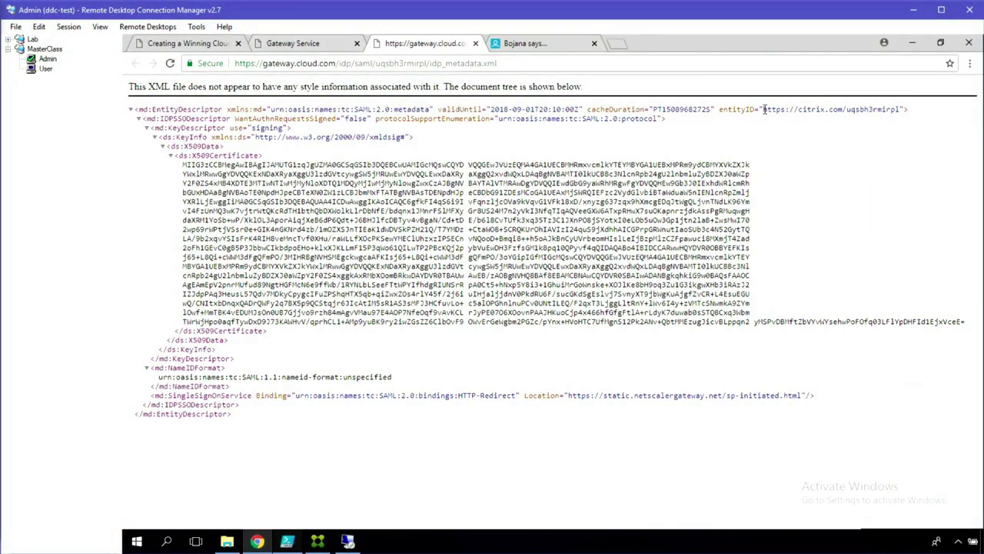
- Enable SAML in Humanity and paste the metadata entityID as SAML Issuer and Remote Logout URLs
{"action": "left_click_drag", "start_coordinate": [763, 109], "coordinate": [898, 110]}
{"action": "key", "text": "ctrl+c"}
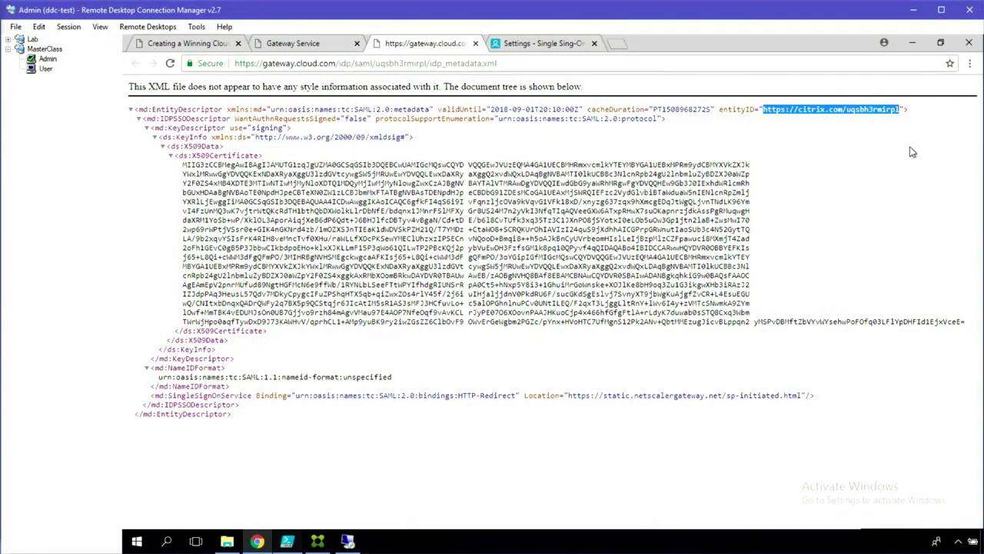
{"action": "left_click", "coordinate": [538, 44]}
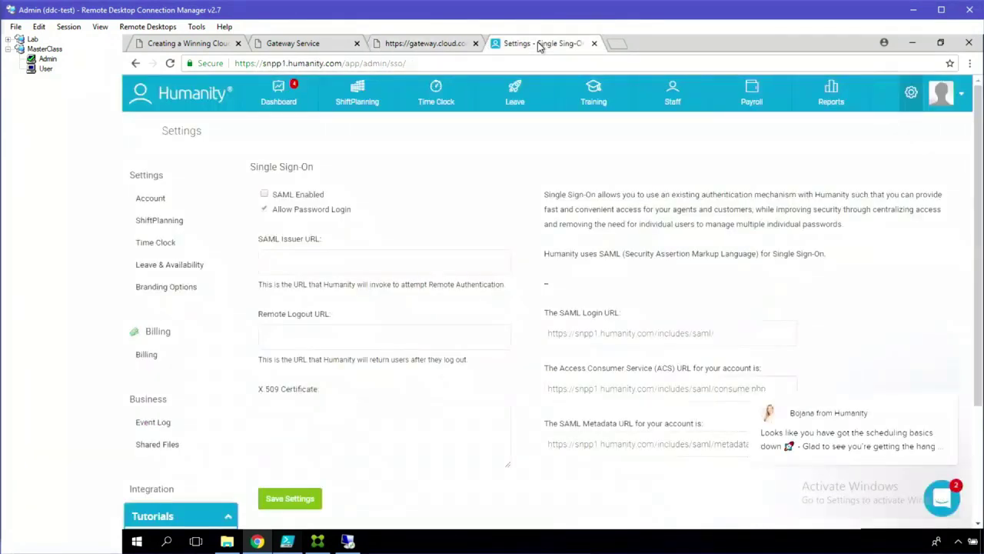
{"action": "left_click", "coordinate": [264, 195]}
{"action": "left_click", "coordinate": [299, 261]}
{"action": "key", "text": "ctrl+v"}
{"action": "left_click", "coordinate": [433, 336]}
{"action": "key", "text": "ctrl+v"}
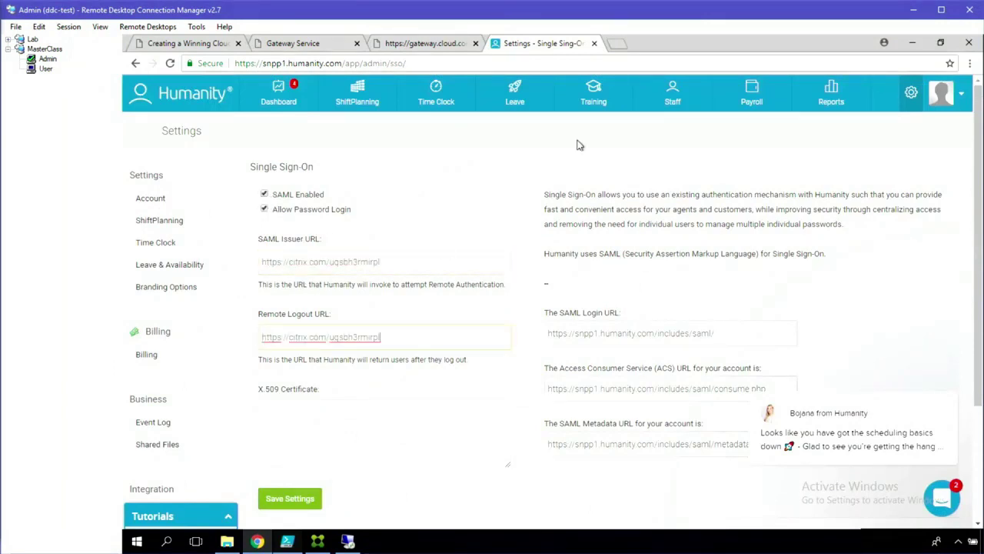
- Copy the X509 certificate from the metadata into Humanity's X.509 Certificate field and save
{"action": "left_click", "coordinate": [435, 45]}
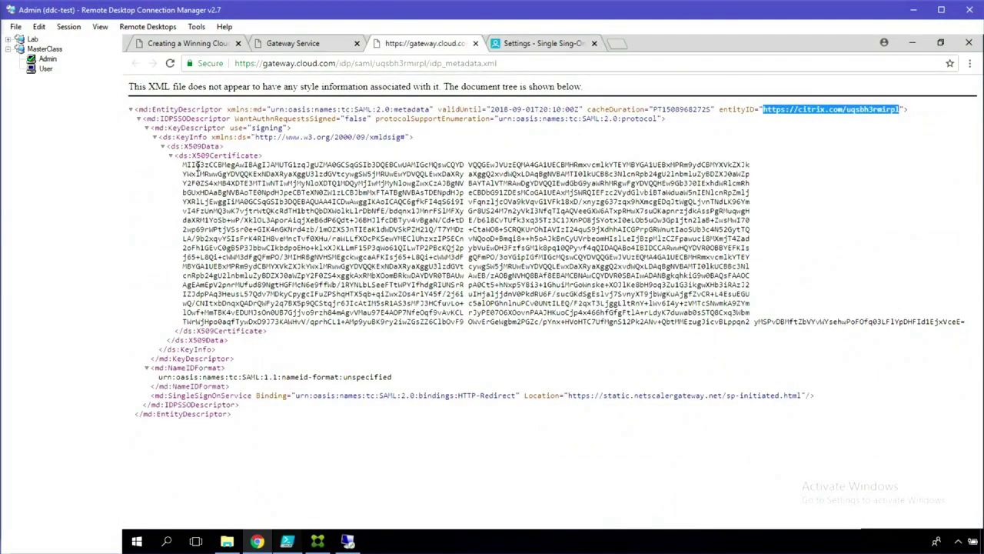
{"action": "left_click_drag", "start_coordinate": [185, 164], "coordinate": [973, 328]}
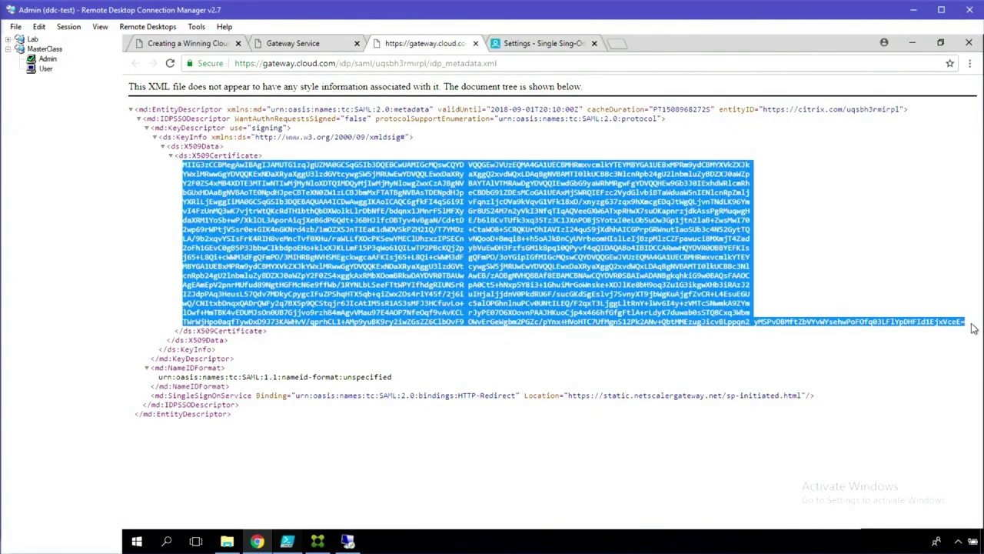
{"action": "left_click", "coordinate": [530, 43]}
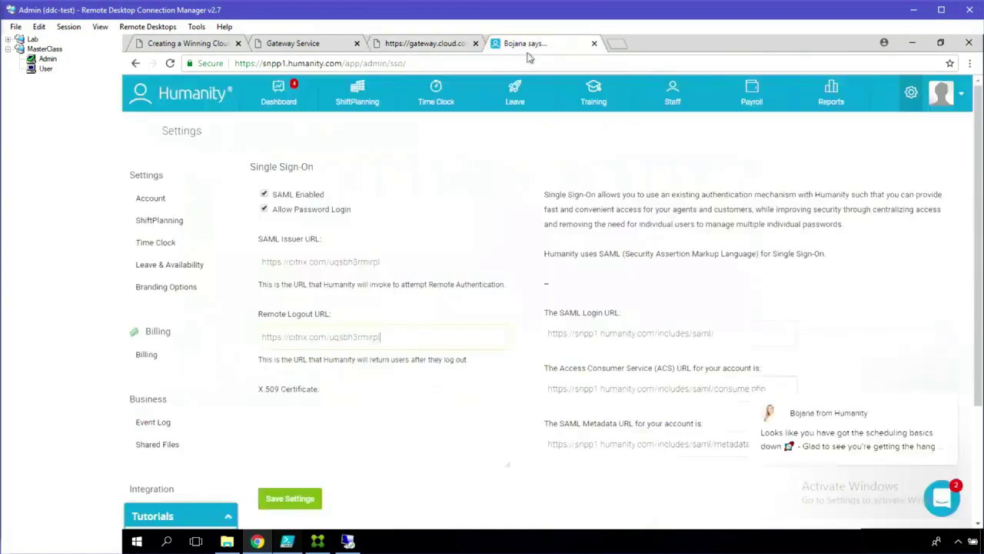
{"action": "left_click", "coordinate": [343, 424]}
{"action": "key", "text": "ctrl+v"}
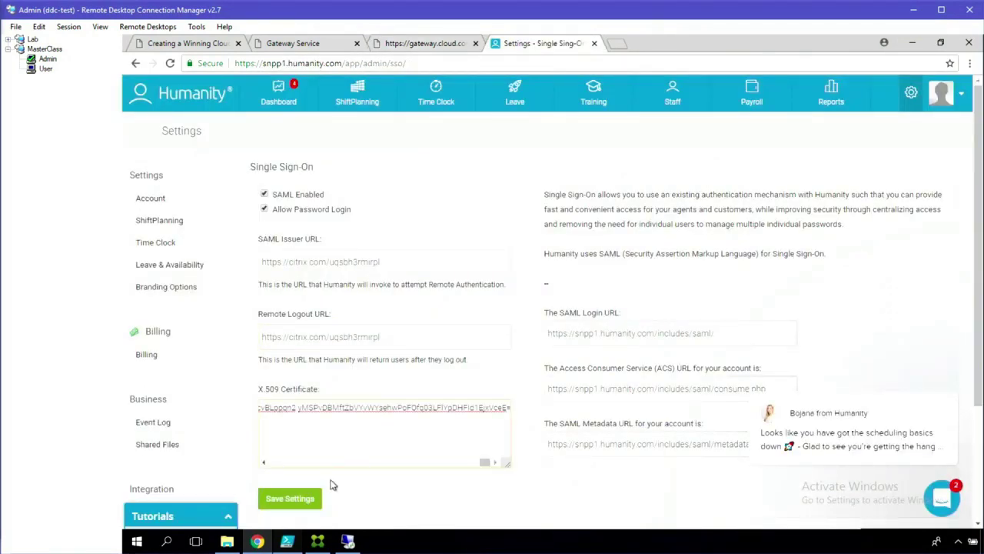
{"action": "left_click", "coordinate": [291, 500]}
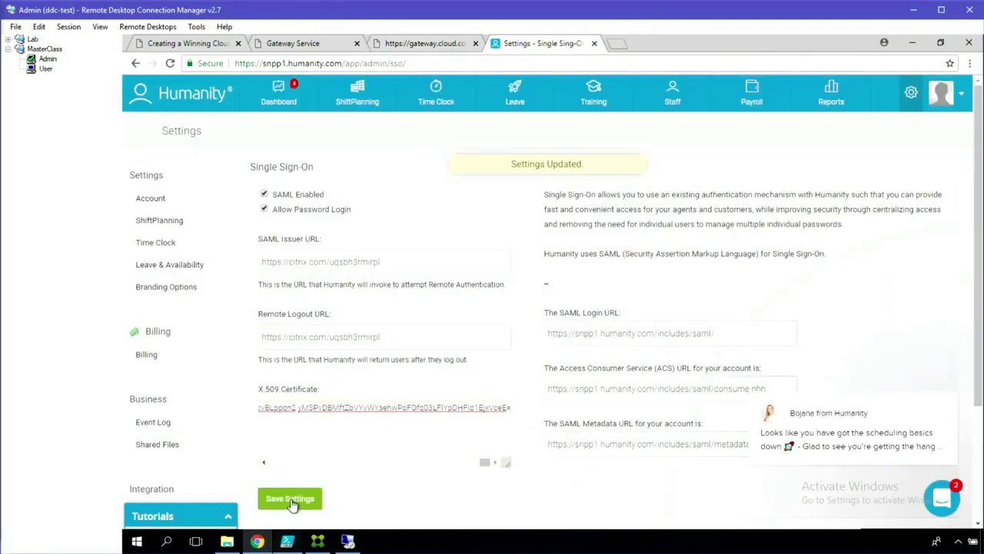
{"action": "left_click", "coordinate": [309, 44]}
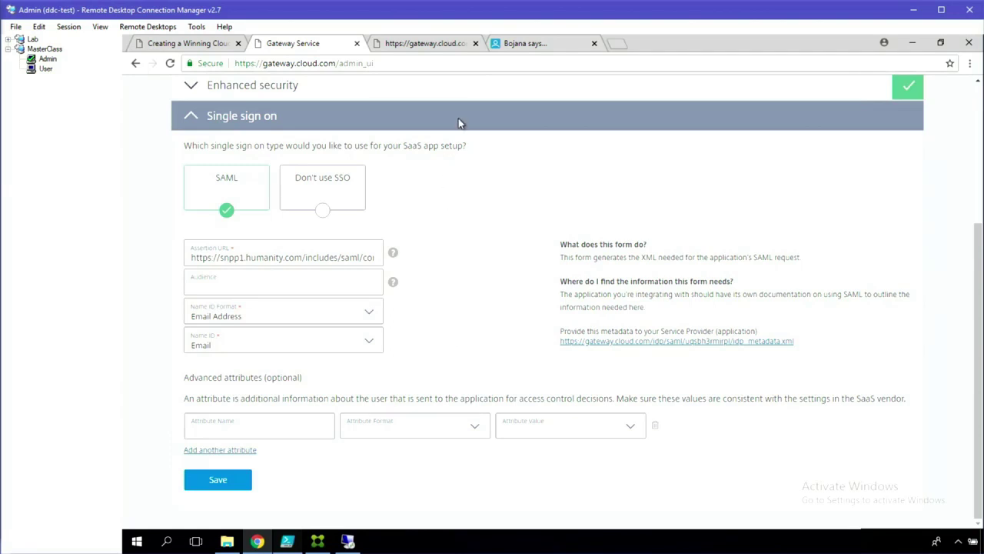
- Save the SAML single sign-on form, finish adding Humanity, and go to the Library
{"action": "left_click_drag", "start_coordinate": [209, 257], "coordinate": [407, 270]}
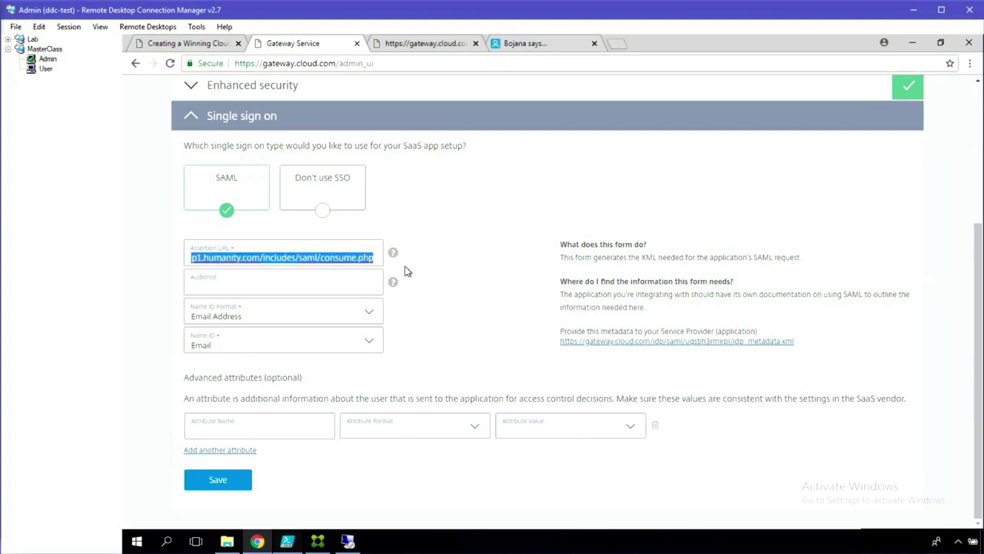
{"action": "left_click", "coordinate": [217, 479]}
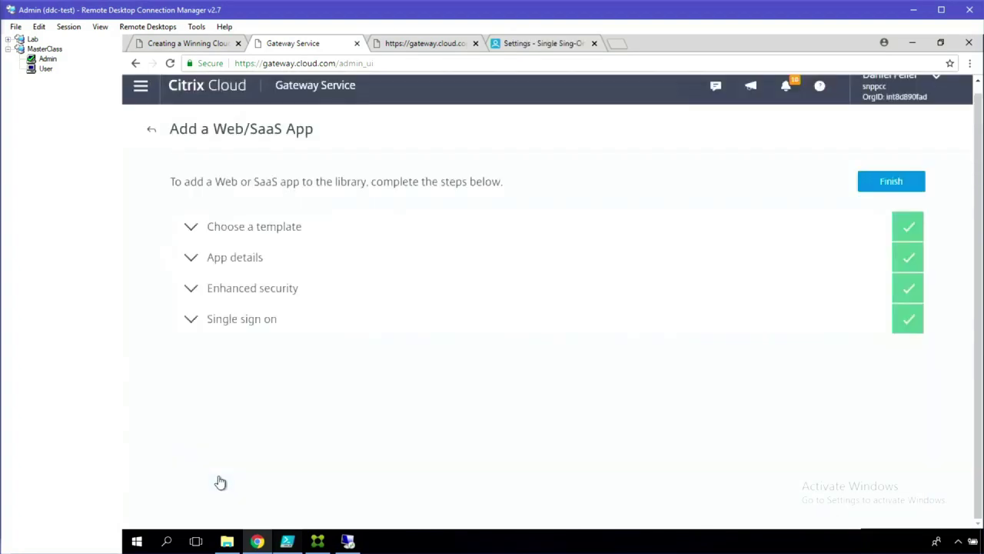
{"action": "left_click", "coordinate": [888, 182]}
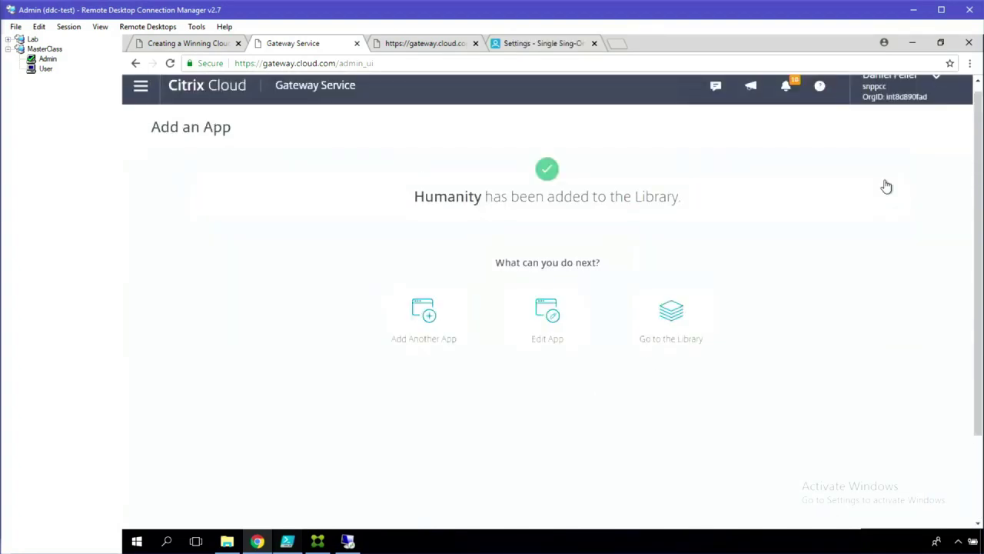
{"action": "left_click", "coordinate": [671, 311]}
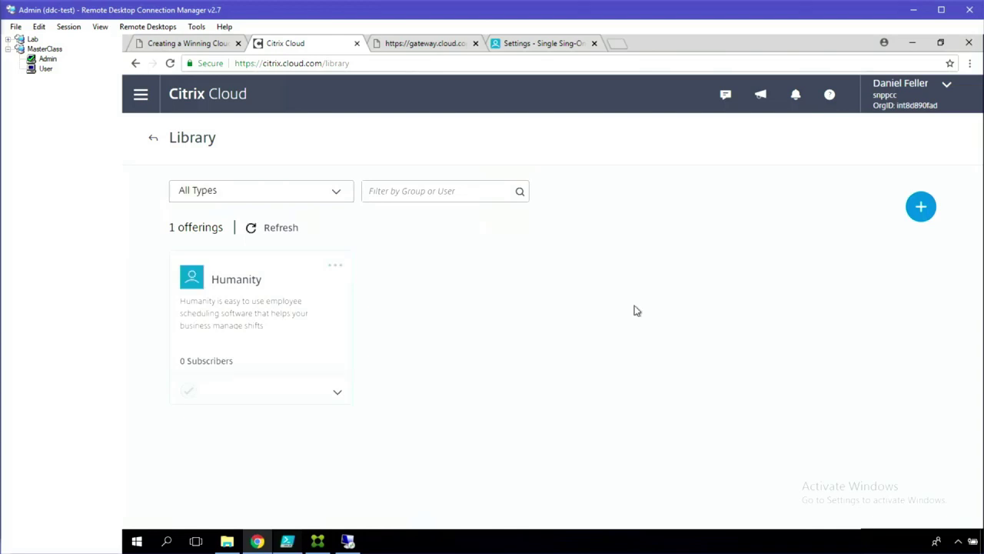
- Add the snpp.local Domain Users group as a subscriber to the Humanity offering
{"action": "left_click", "coordinate": [336, 267]}
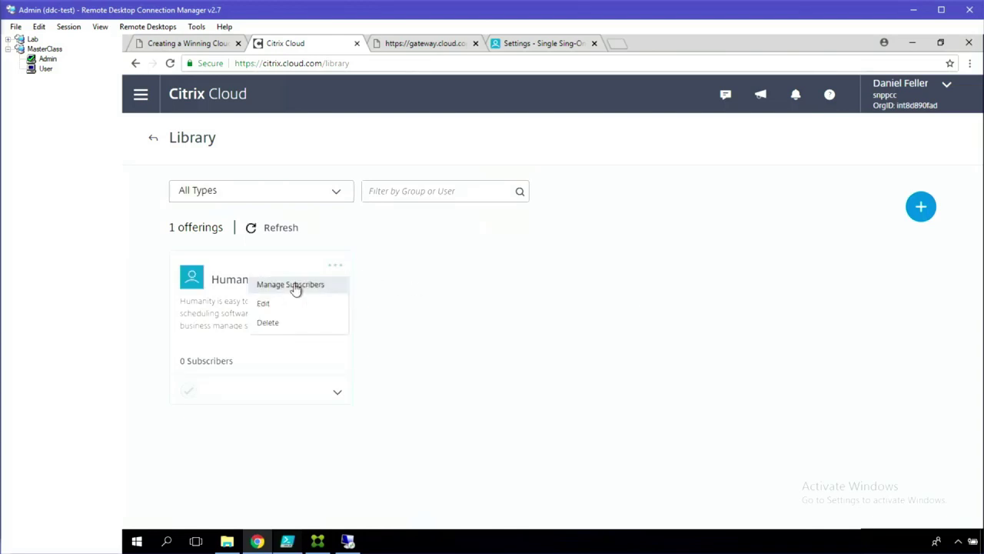
{"action": "left_click", "coordinate": [296, 284]}
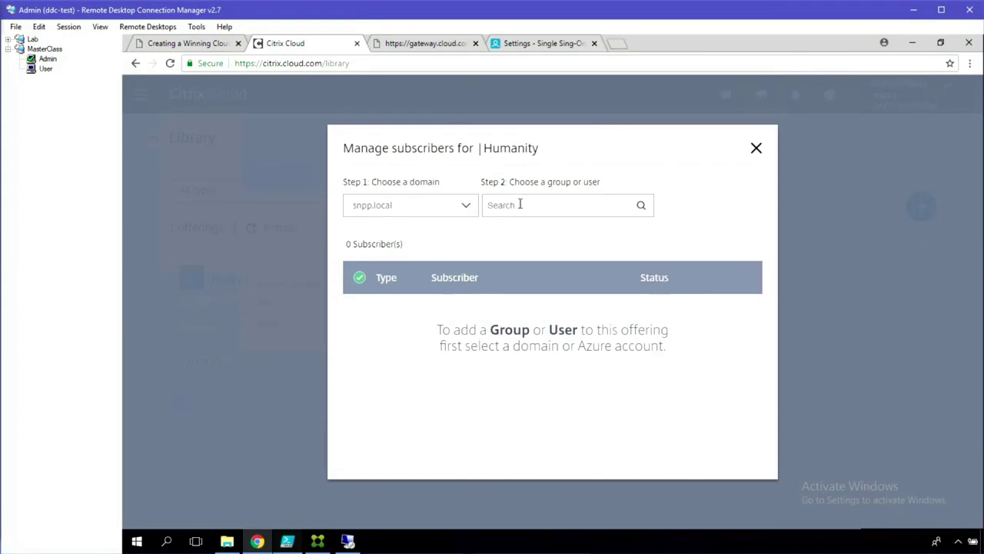
{"action": "type", "text": "domai"}
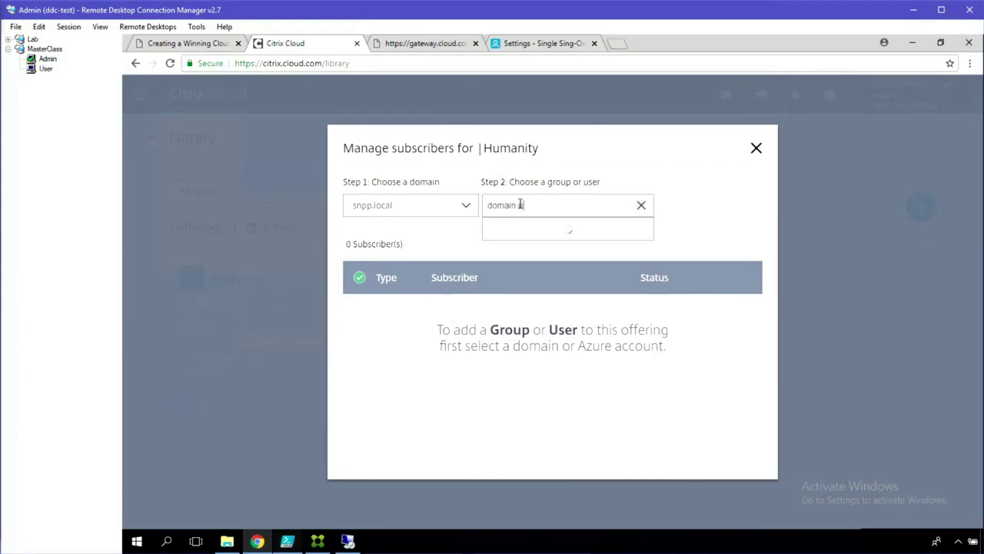
{"action": "type", "text": "n u"}
{"action": "left_click", "coordinate": [522, 249]}
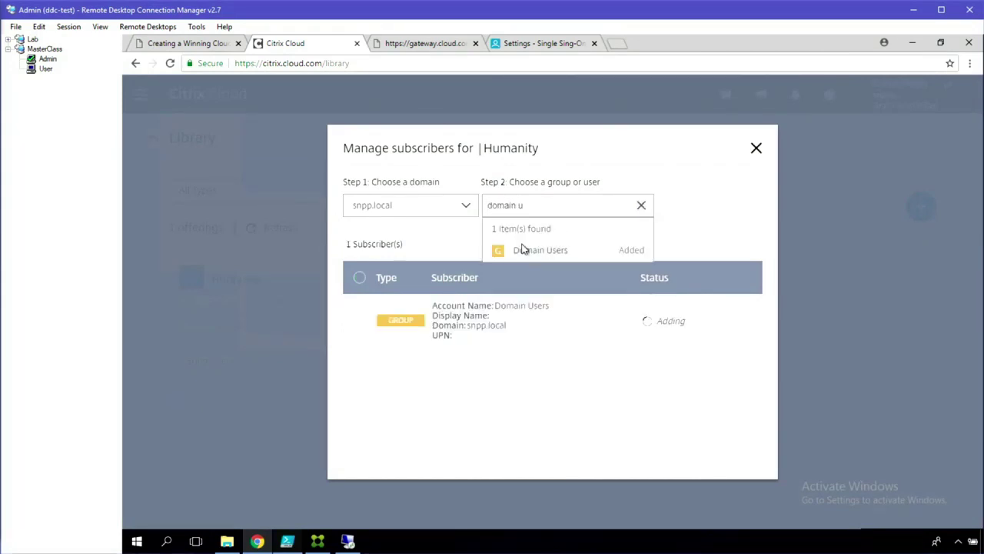
{"action": "left_click", "coordinate": [758, 149]}
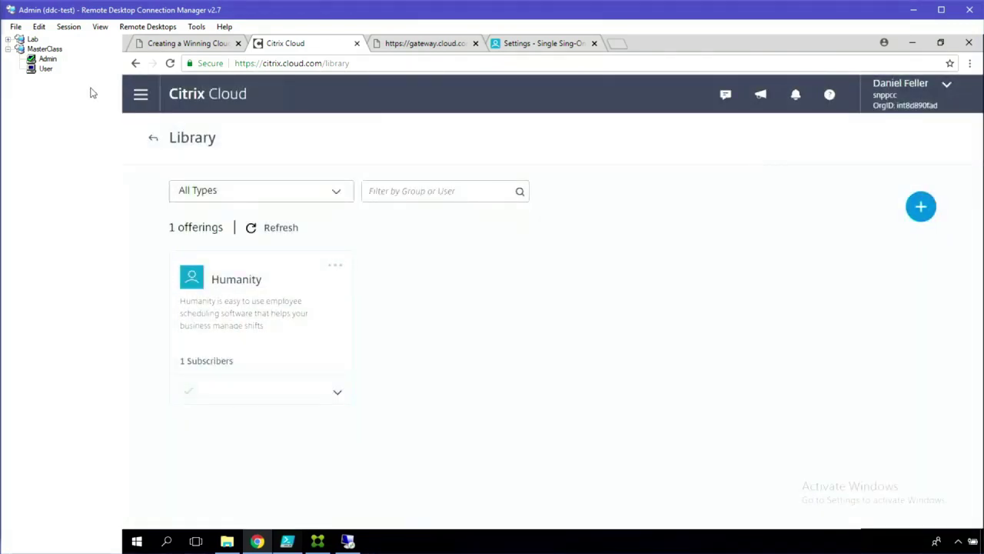
- In the User session, open Citrix Workspace maximized and show Apps > All Apps
{"action": "left_click", "coordinate": [45, 69]}
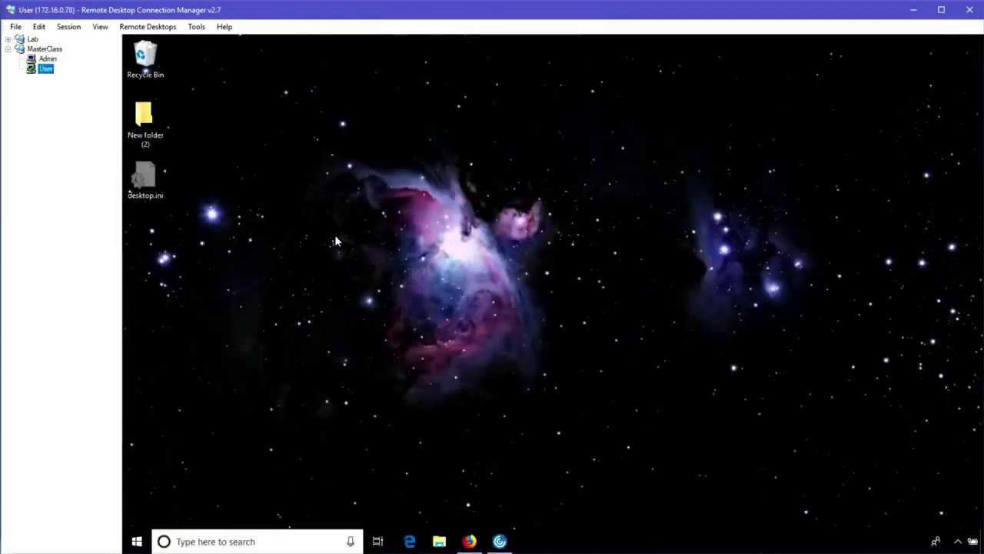
{"action": "left_click", "coordinate": [500, 542]}
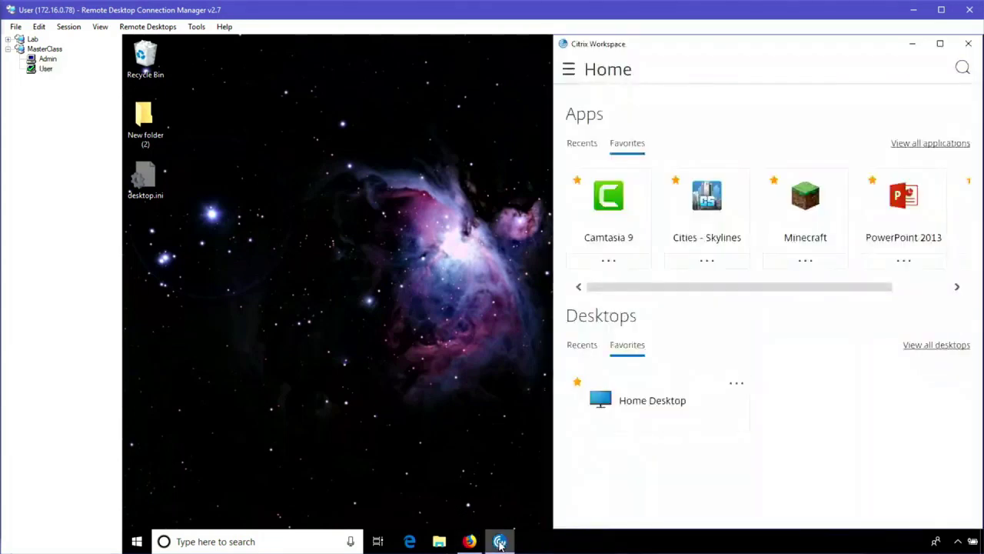
{"action": "left_click_drag", "start_coordinate": [710, 39], "coordinate": [641, 148]}
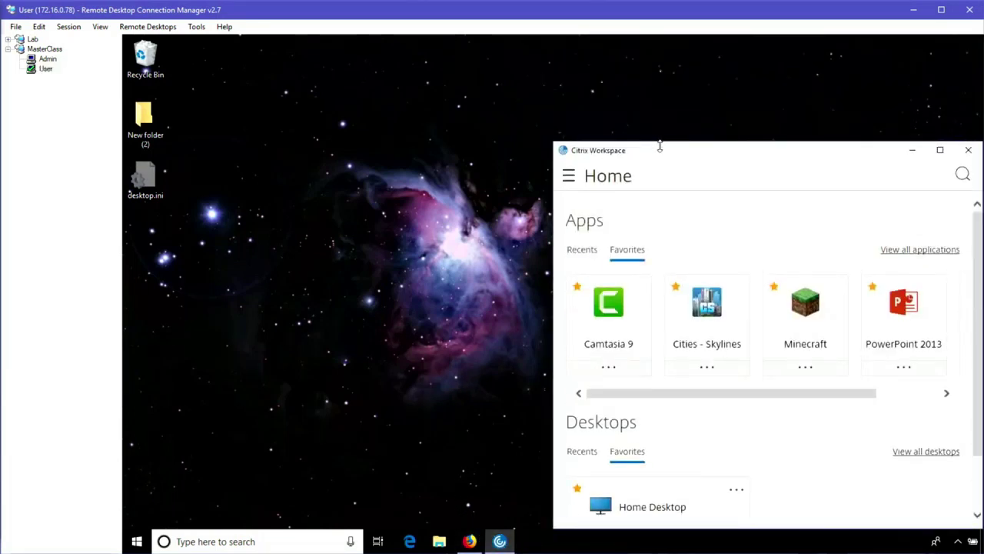
{"action": "double_click", "coordinate": [659, 147]}
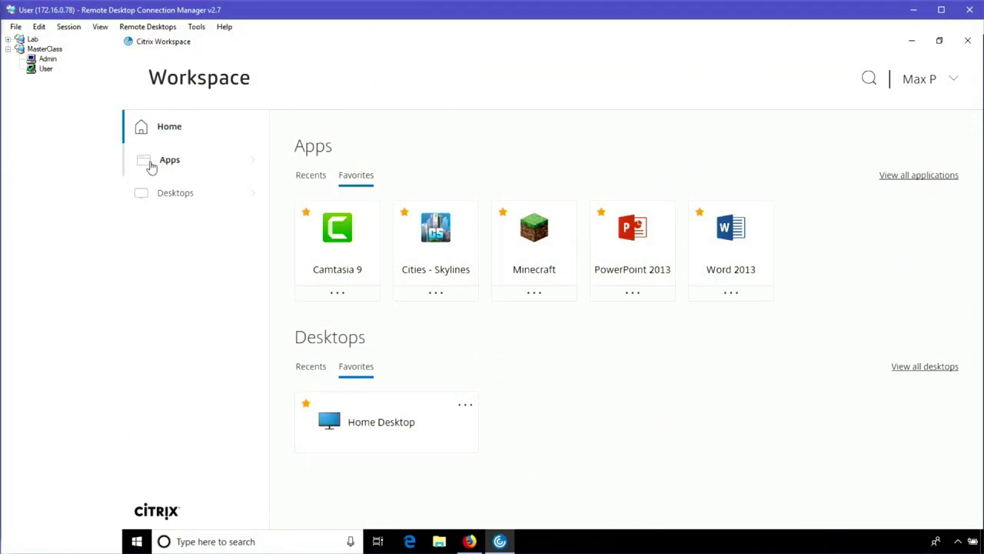
{"action": "left_click", "coordinate": [152, 163]}
{"action": "left_click", "coordinate": [172, 219]}
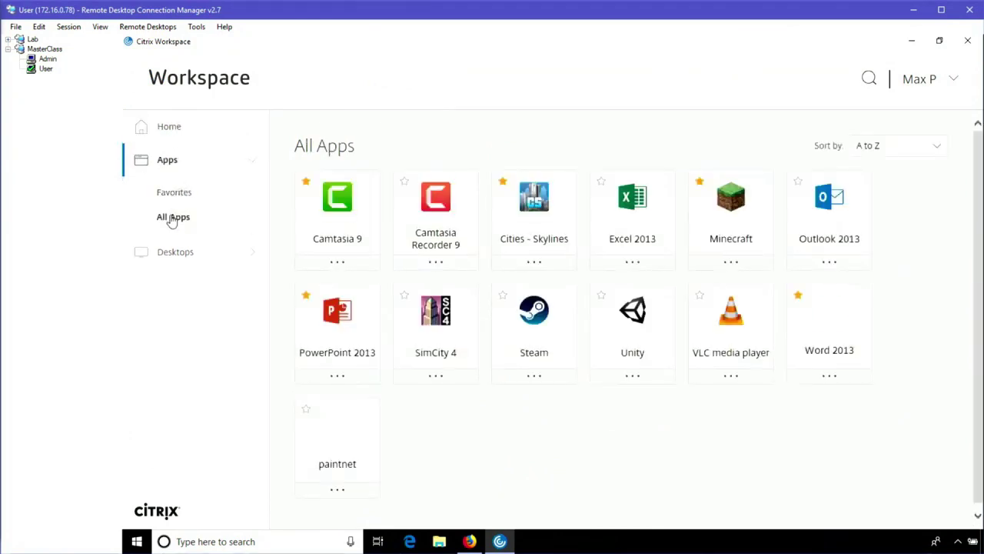
- Refresh the app list from the account menu and launch Humanity
{"action": "left_click", "coordinate": [950, 83]}
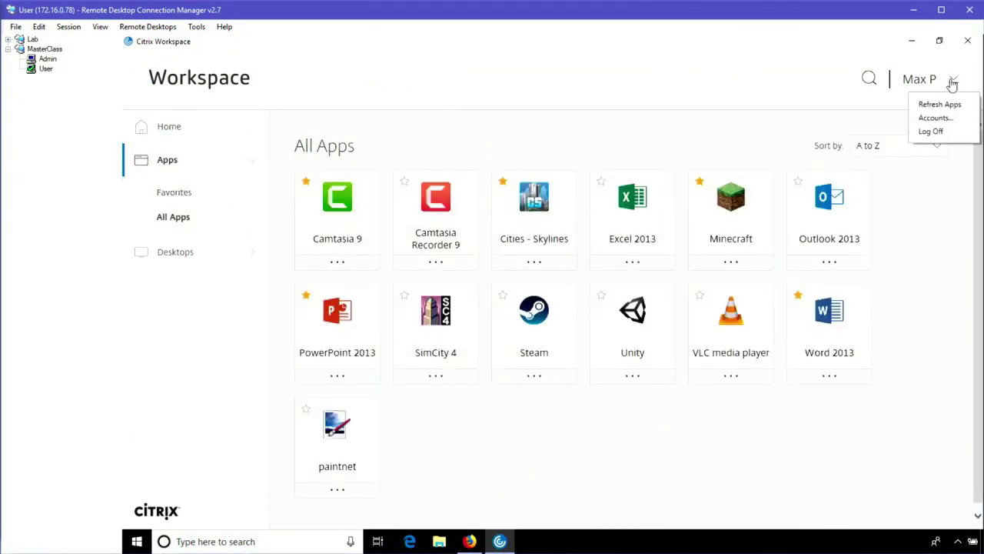
{"action": "left_click", "coordinate": [950, 106]}
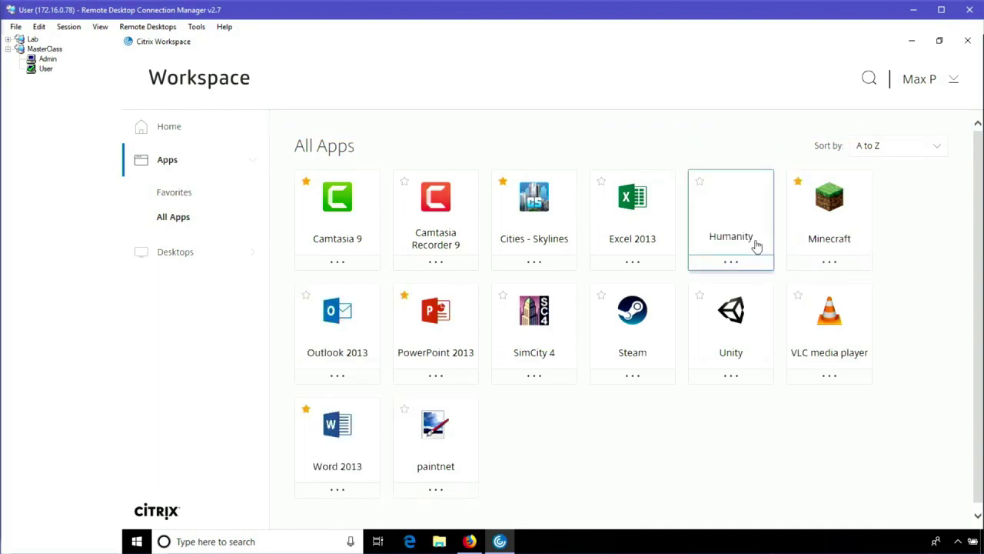
{"action": "left_click", "coordinate": [732, 209]}
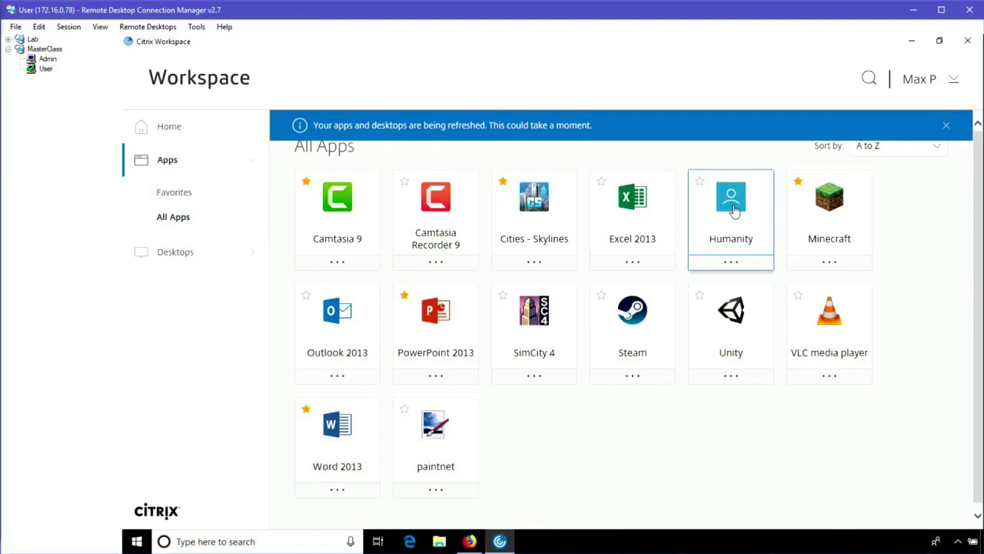
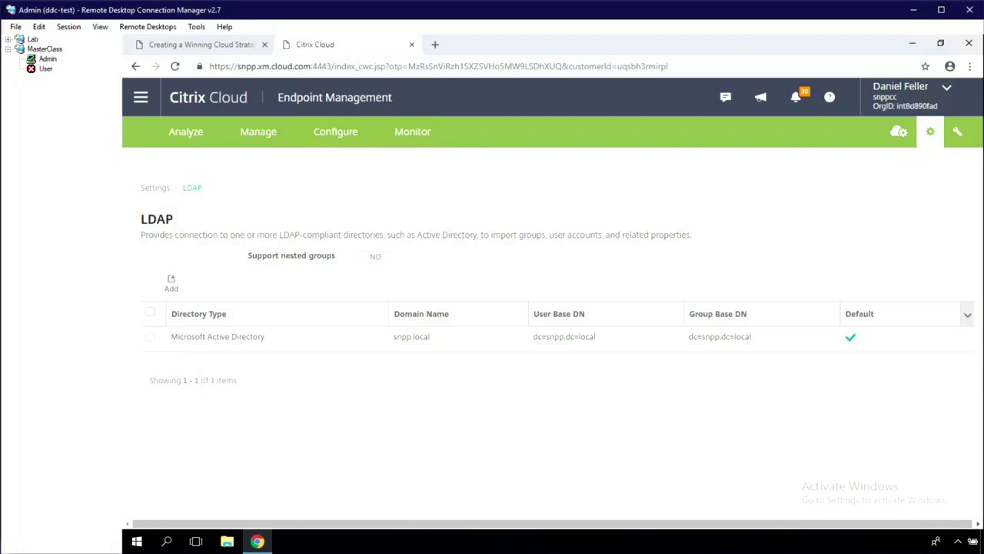
- From Configure > Apps, add a new MDX app named Secure Mail and continue to platforms
{"action": "left_click", "coordinate": [335, 132]}
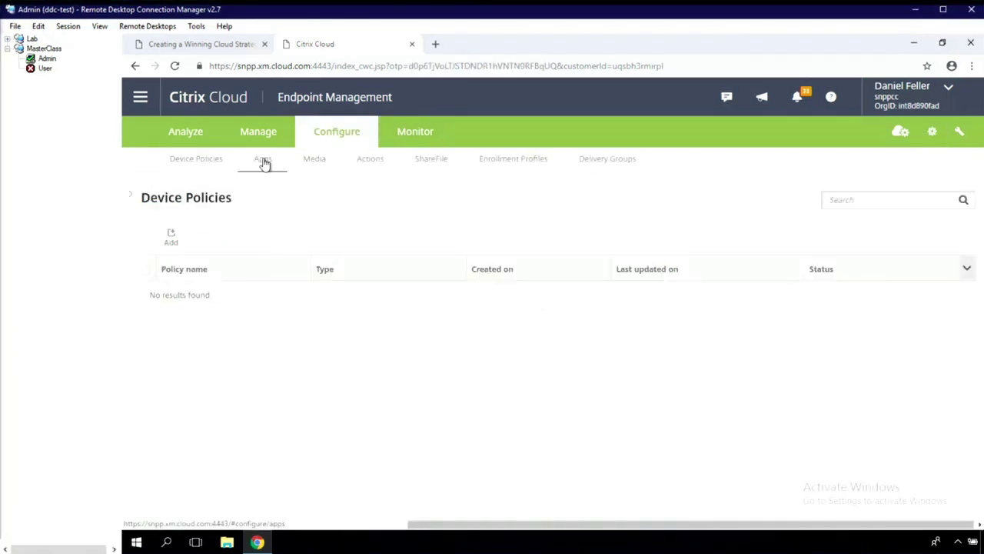
{"action": "left_click", "coordinate": [264, 160]}
{"action": "left_click", "coordinate": [172, 265]}
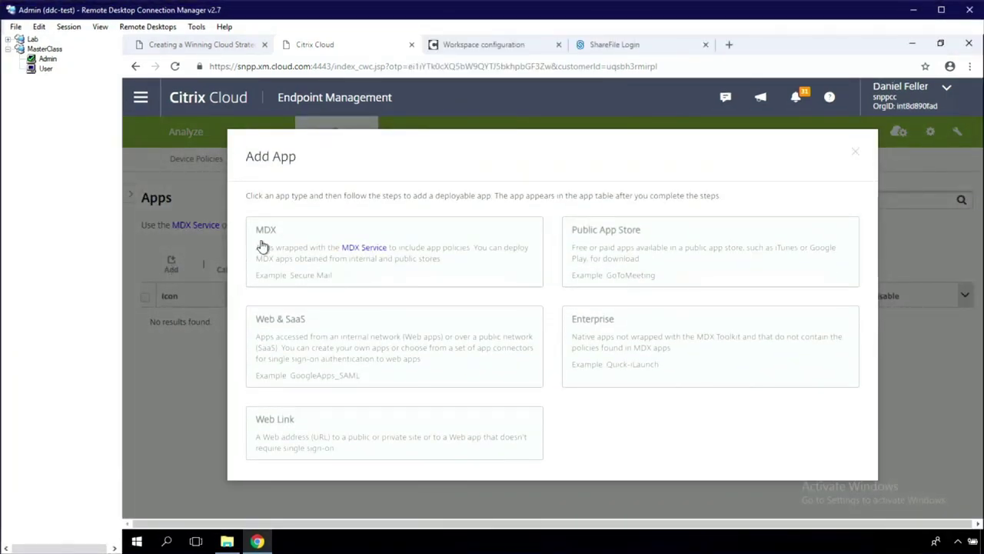
{"action": "left_click", "coordinate": [263, 246]}
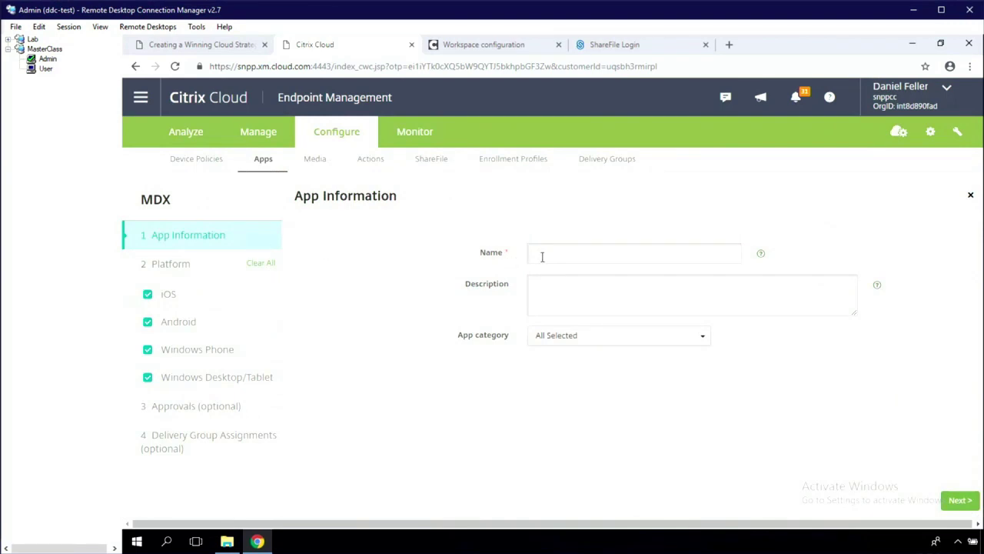
{"action": "left_click", "coordinate": [569, 252]}
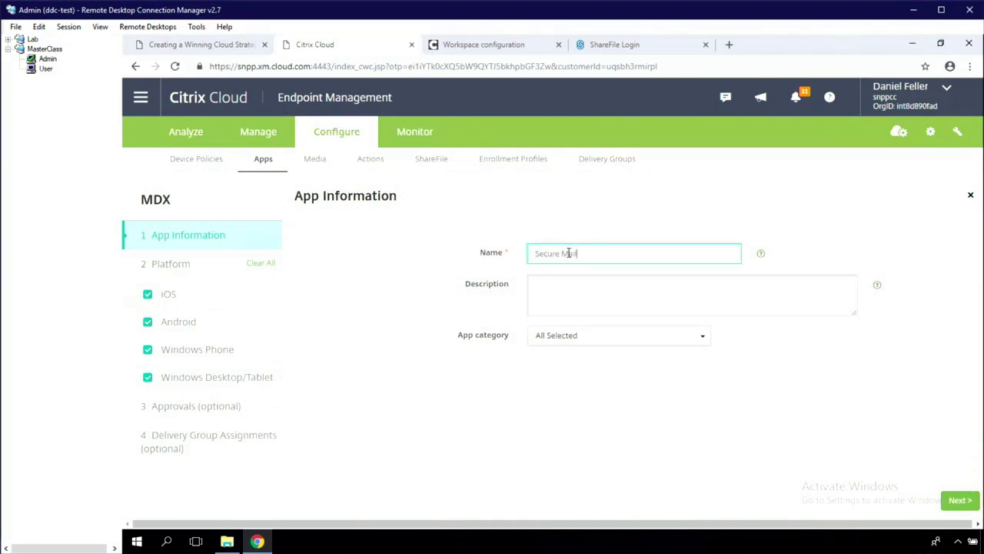
{"action": "left_click", "coordinate": [954, 501]}
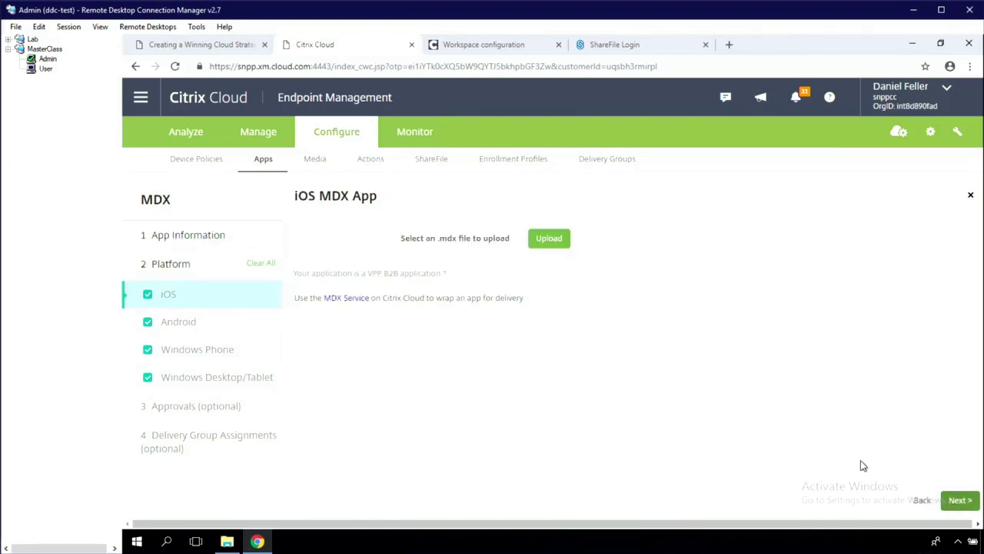
- Restrict Secure Mail to Android only and upload securemail-playstore-18.10.5.mdx
{"action": "left_click", "coordinate": [261, 263]}
{"action": "left_click", "coordinate": [148, 322]}
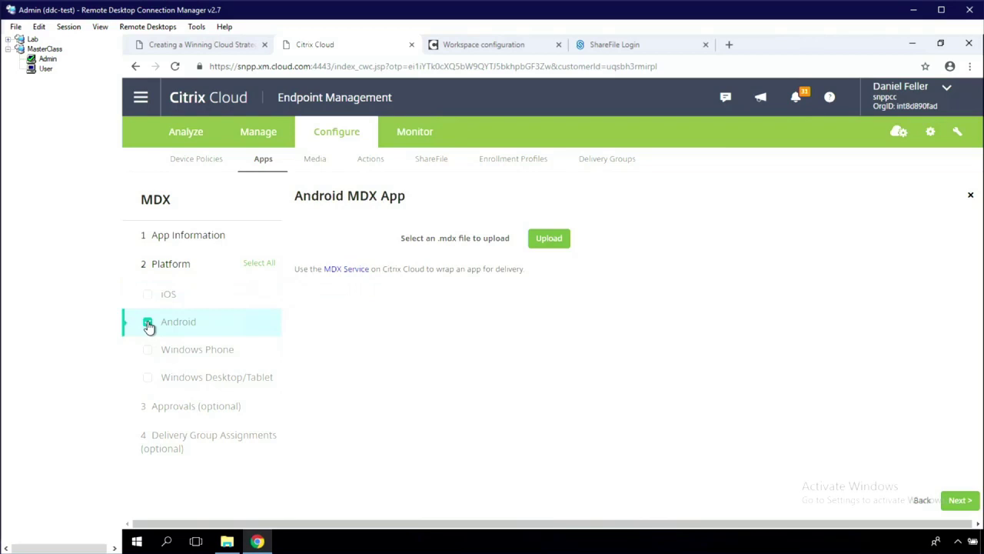
{"action": "left_click", "coordinate": [561, 247]}
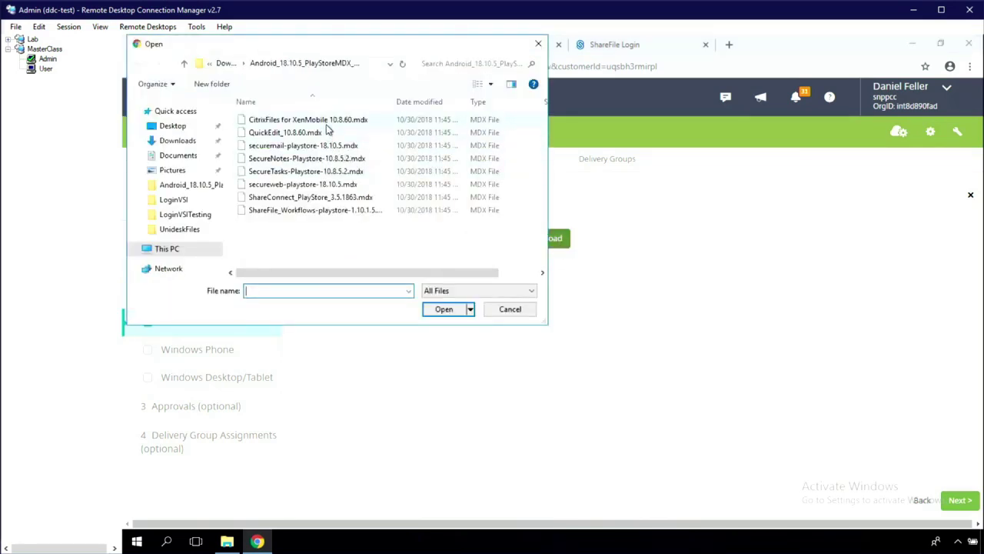
{"action": "left_click", "coordinate": [336, 147]}
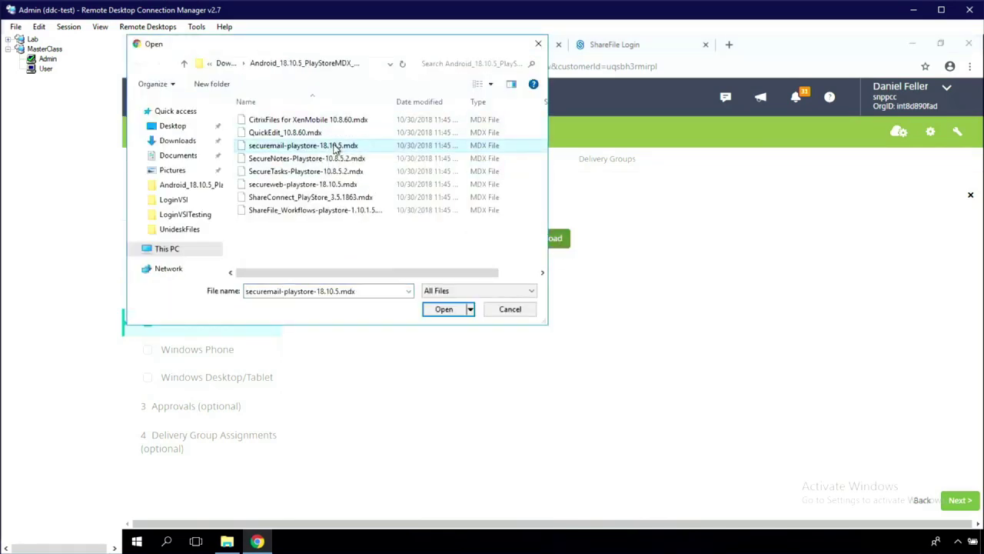
{"action": "left_click", "coordinate": [444, 309]}
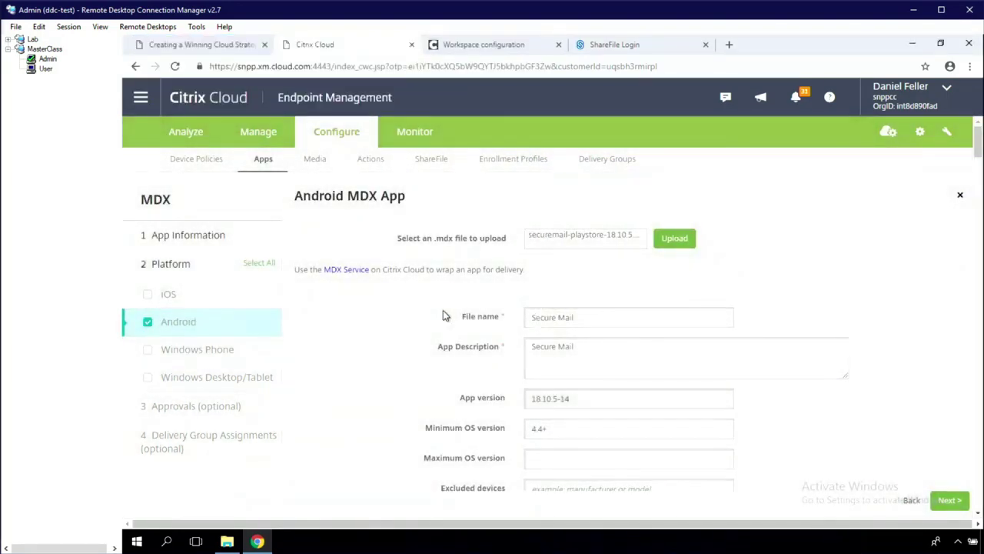
- Review the Android MDX policy toggles and proceed to the Approvals (optional) step
{"action": "scroll", "coordinate": [826, 296], "scroll_direction": "down", "scroll_amount": 2}
{"action": "scroll", "coordinate": [832, 298], "scroll_direction": "down", "scroll_amount": 1}
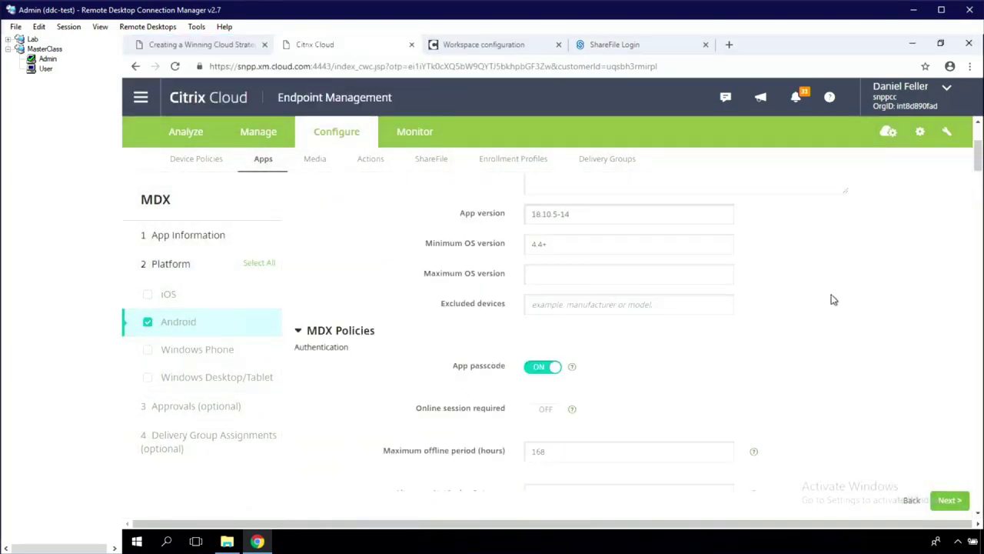
{"action": "scroll", "coordinate": [833, 300], "scroll_direction": "down", "scroll_amount": 1}
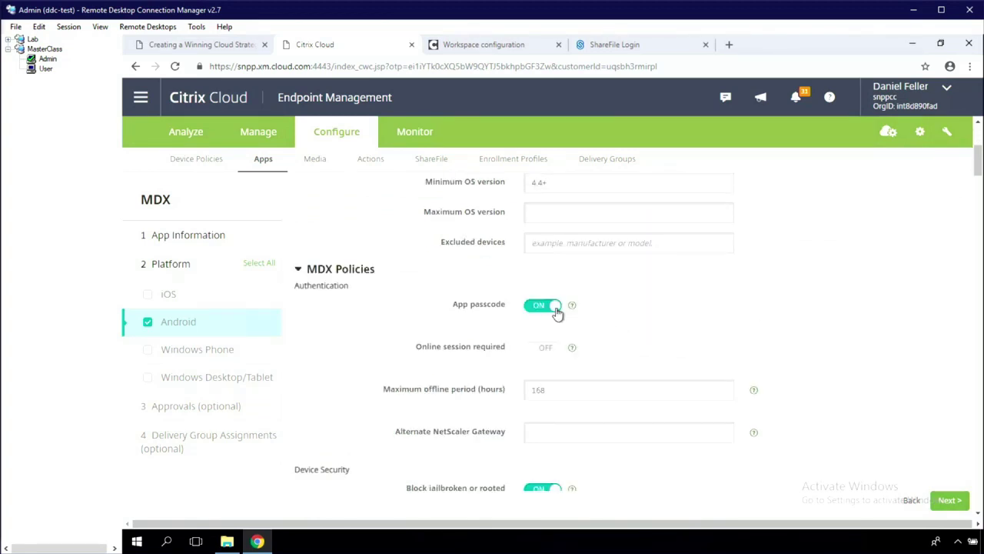
{"action": "scroll", "coordinate": [558, 313], "scroll_direction": "down", "scroll_amount": 3}
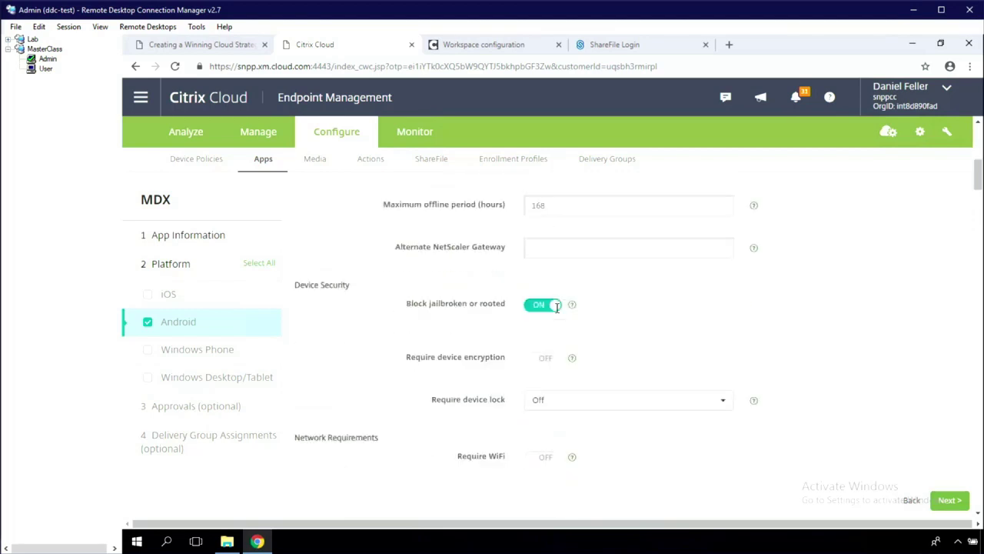
{"action": "scroll", "coordinate": [558, 312], "scroll_direction": "down", "scroll_amount": 1}
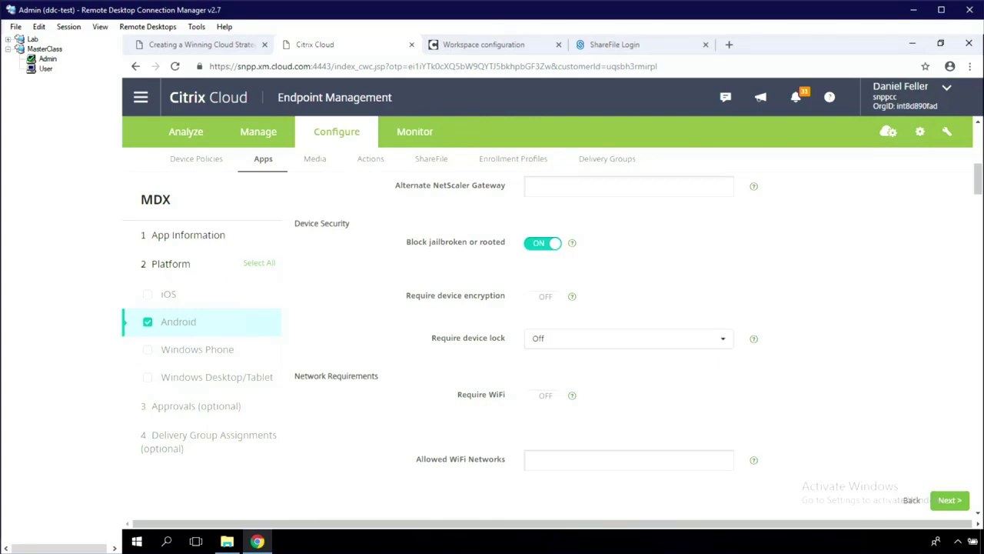
{"action": "scroll", "coordinate": [880, 380], "scroll_direction": "up", "scroll_amount": 3}
{"action": "scroll", "coordinate": [879, 380], "scroll_direction": "down", "scroll_amount": 3}
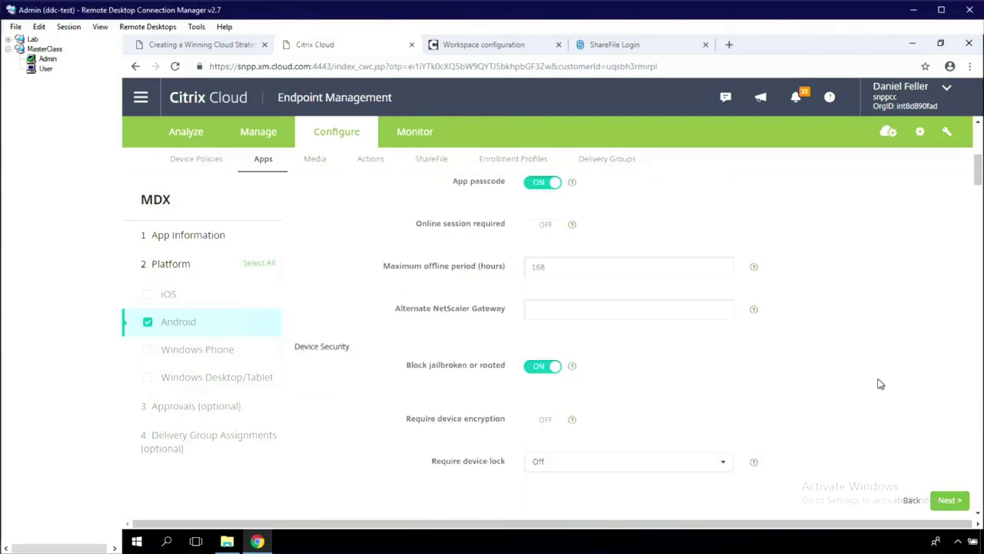
{"action": "scroll", "coordinate": [880, 384], "scroll_direction": "down", "scroll_amount": 2}
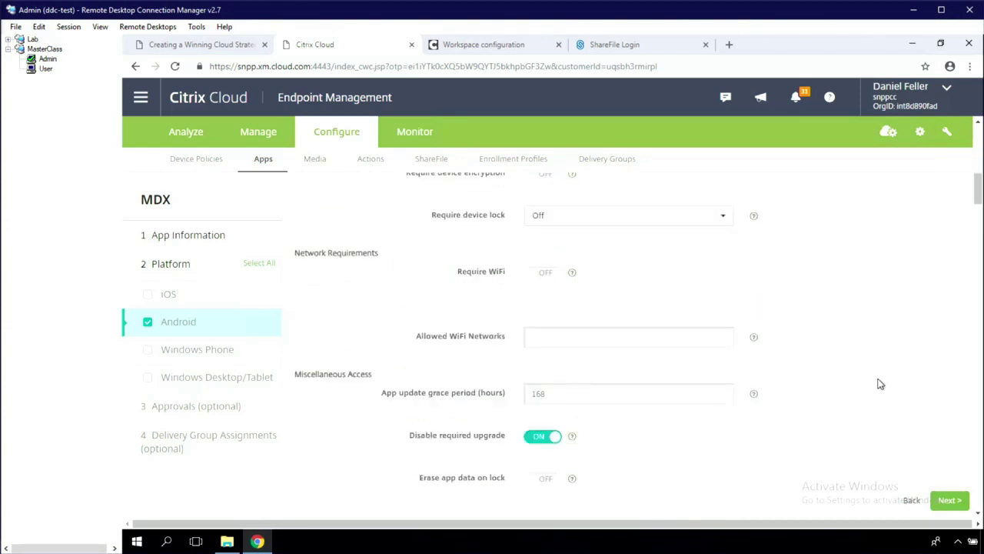
{"action": "scroll", "coordinate": [880, 384], "scroll_direction": "down", "scroll_amount": 2}
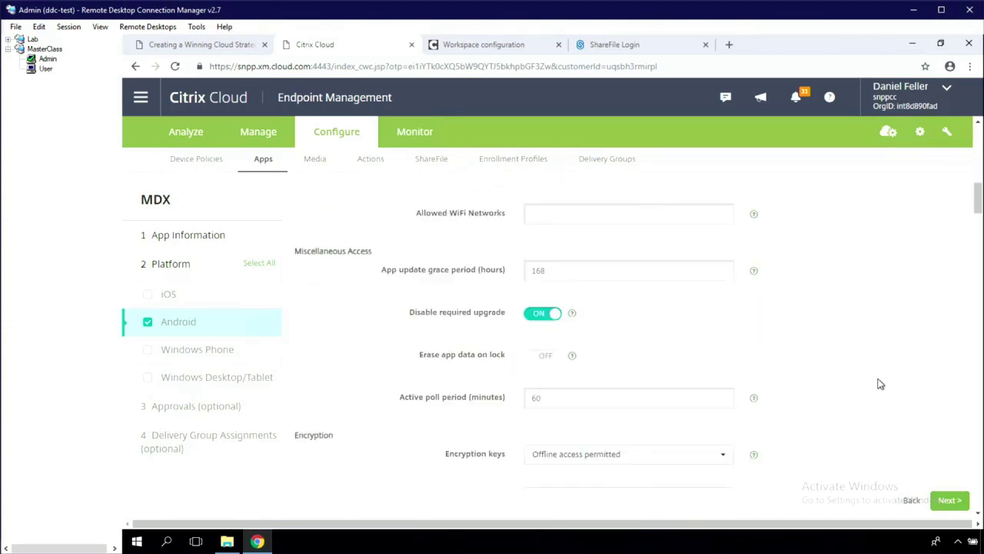
{"action": "scroll", "coordinate": [880, 384], "scroll_direction": "down", "scroll_amount": 2}
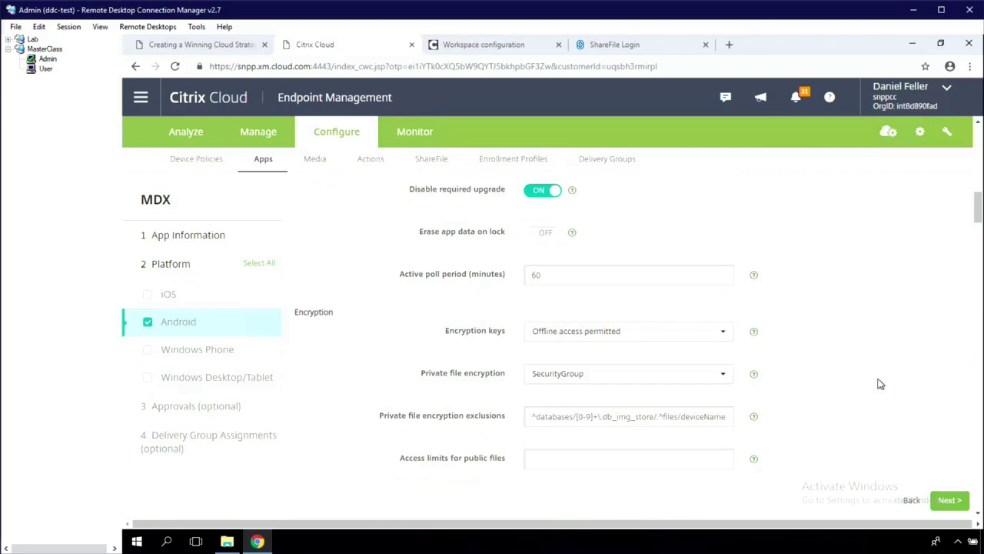
{"action": "scroll", "coordinate": [880, 383], "scroll_direction": "down", "scroll_amount": 3}
{"action": "scroll", "coordinate": [880, 383], "scroll_direction": "down", "scroll_amount": 10}
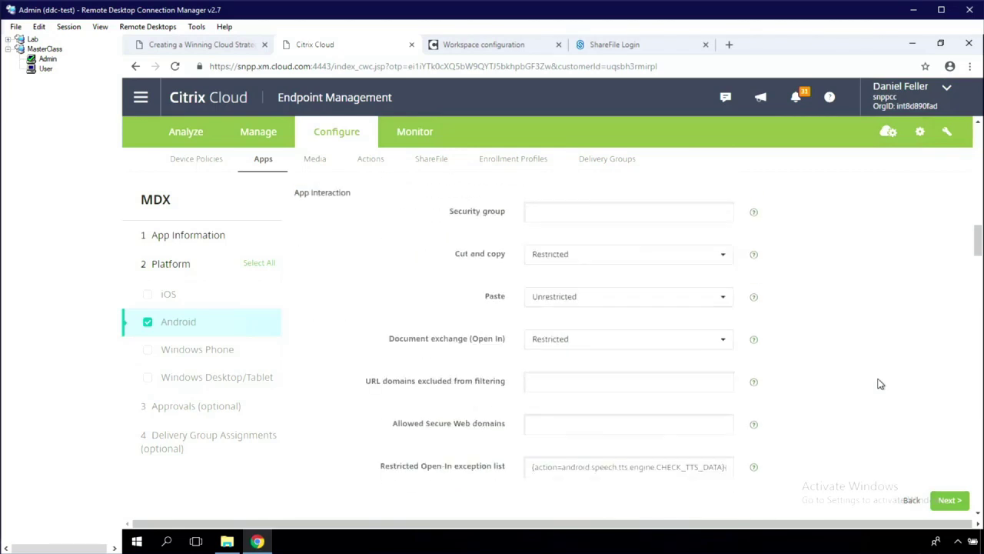
{"action": "scroll", "coordinate": [881, 384], "scroll_direction": "up", "scroll_amount": 4}
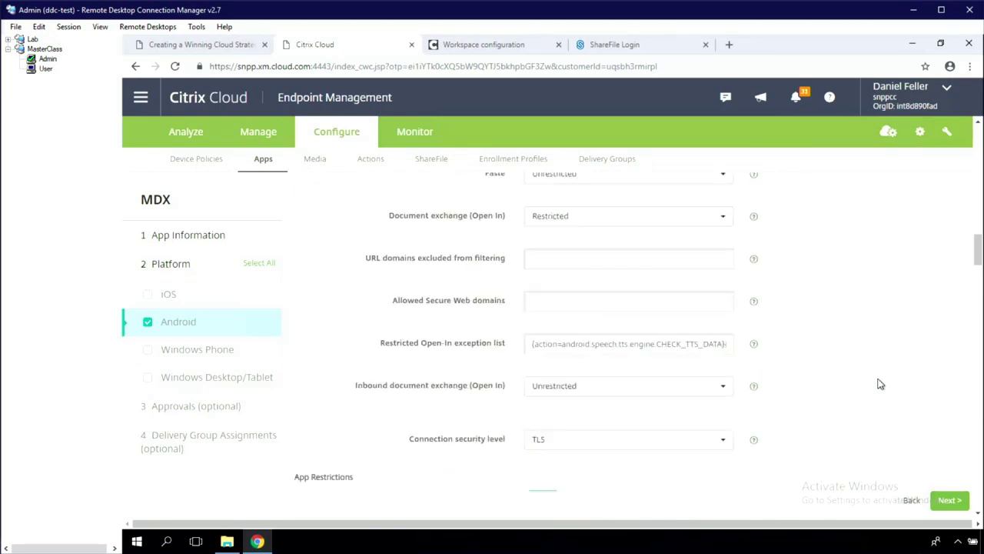
{"action": "scroll", "coordinate": [880, 384], "scroll_direction": "up", "scroll_amount": 3}
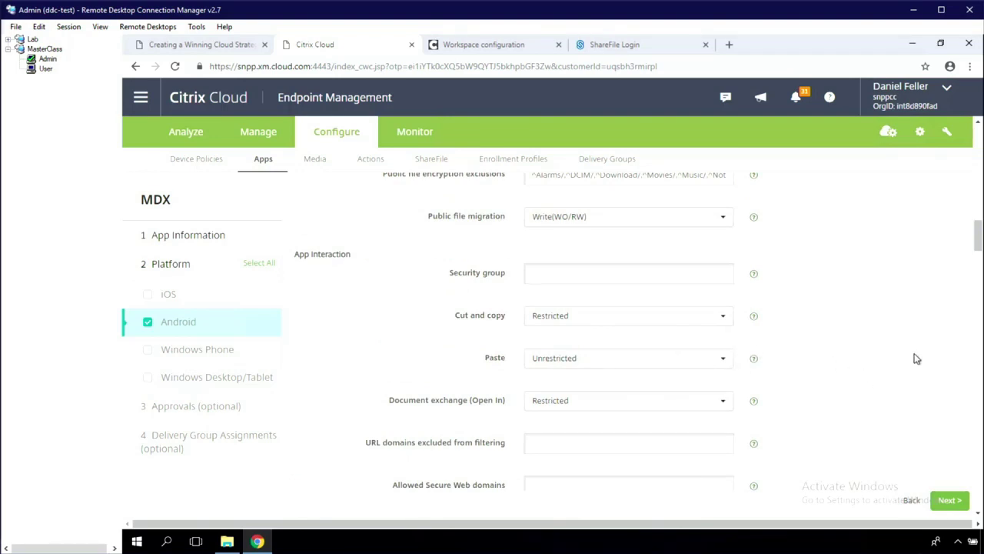
{"action": "scroll", "coordinate": [915, 360], "scroll_direction": "down", "scroll_amount": 5}
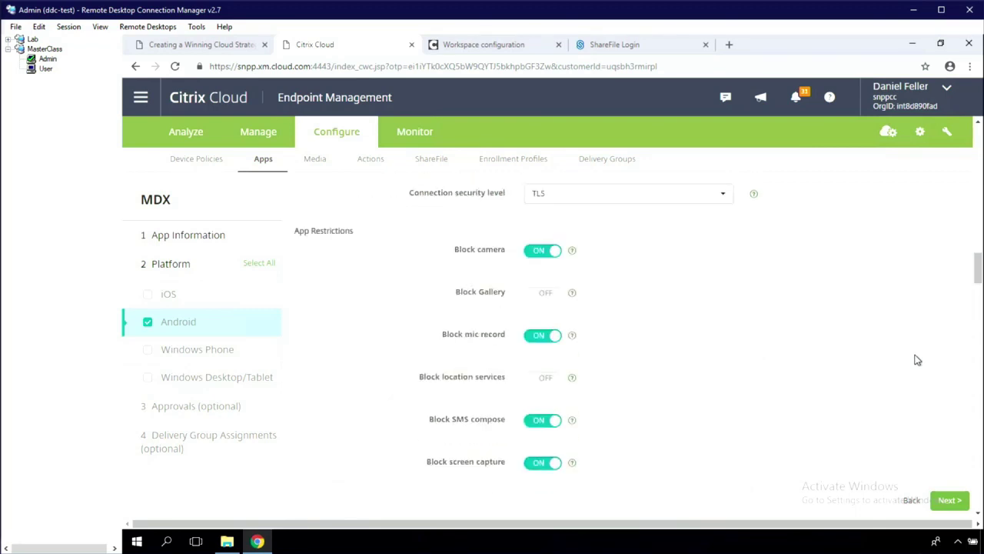
{"action": "scroll", "coordinate": [915, 359], "scroll_direction": "down", "scroll_amount": 2}
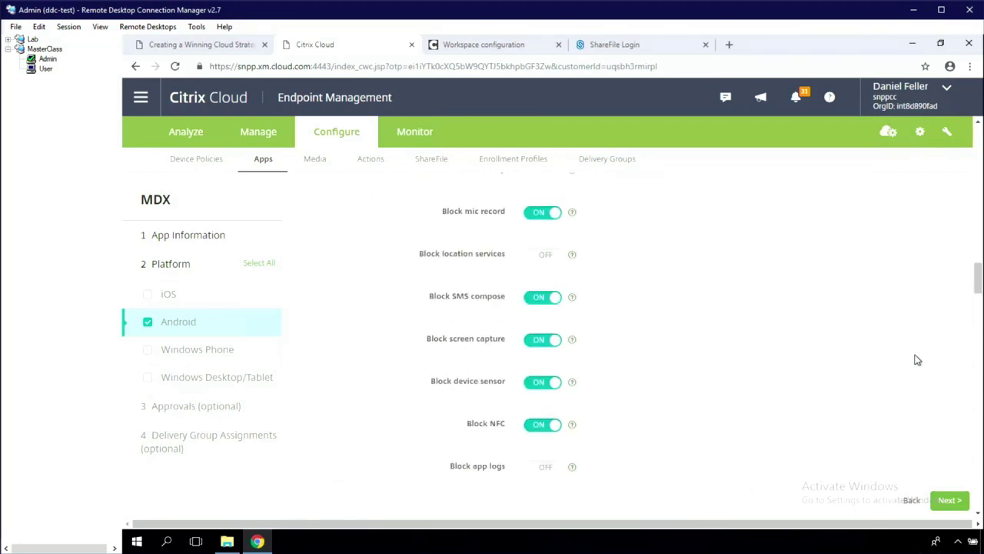
{"action": "left_click", "coordinate": [953, 501]}
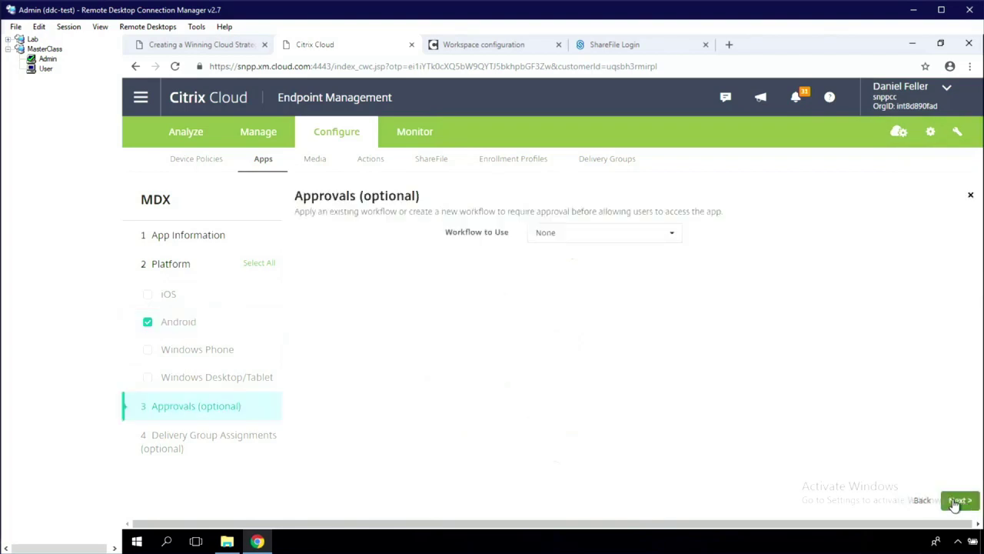
- Skip Approvals, assign Secure Mail to the AllUsers delivery group, and save it
{"action": "left_click", "coordinate": [953, 501]}
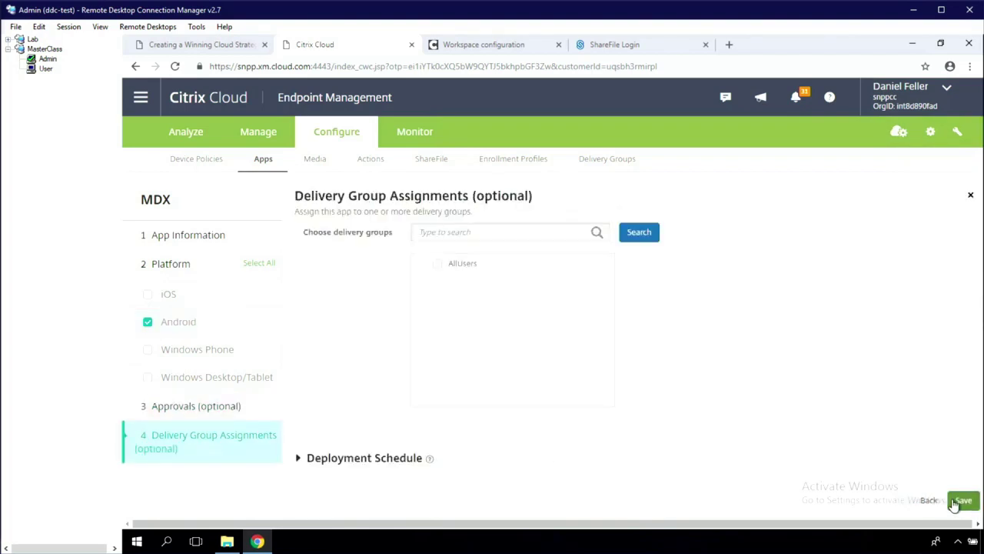
{"action": "left_click", "coordinate": [438, 265]}
{"action": "left_click", "coordinate": [965, 501]}
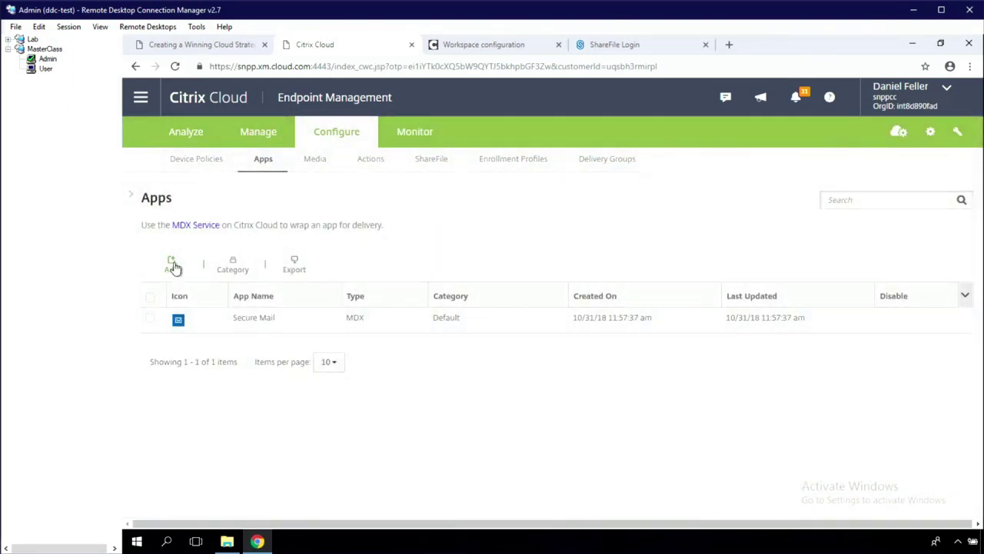
- Start another MDX app named Secure Web, targeting Android only
{"action": "left_click", "coordinate": [172, 265]}
{"action": "left_click", "coordinate": [286, 253]}
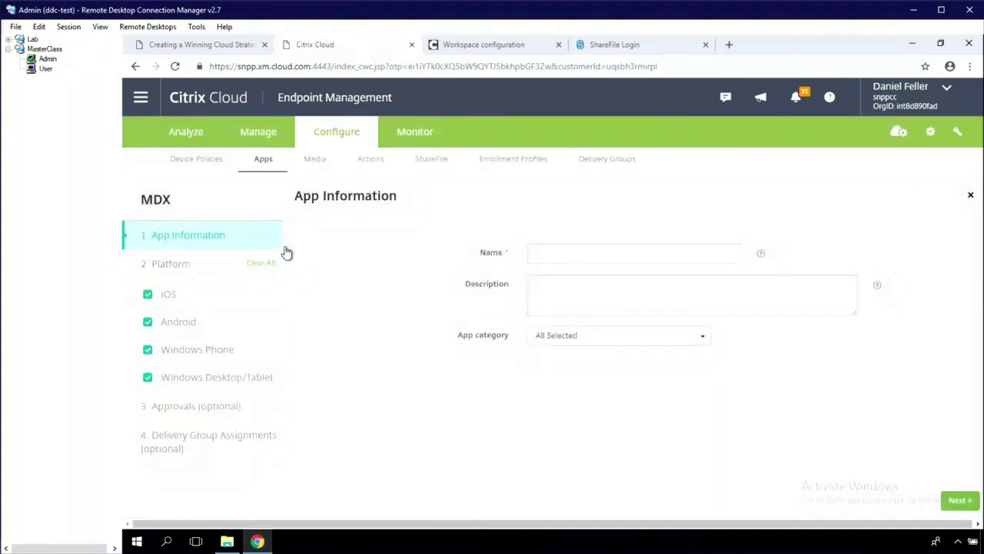
{"action": "left_click", "coordinate": [595, 250]}
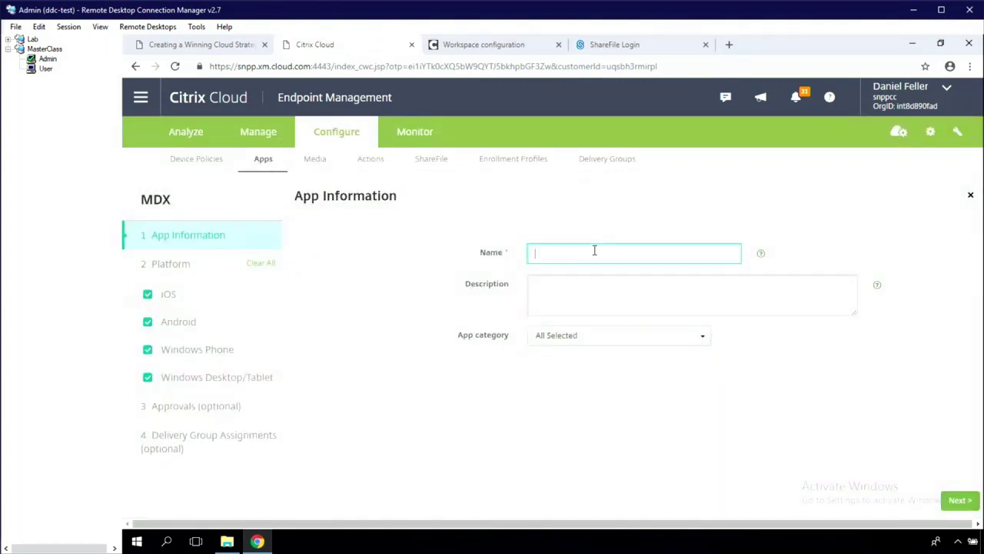
{"action": "type", "text": "Secure Web"}
{"action": "left_click", "coordinate": [959, 500]}
{"action": "left_click", "coordinate": [260, 262]}
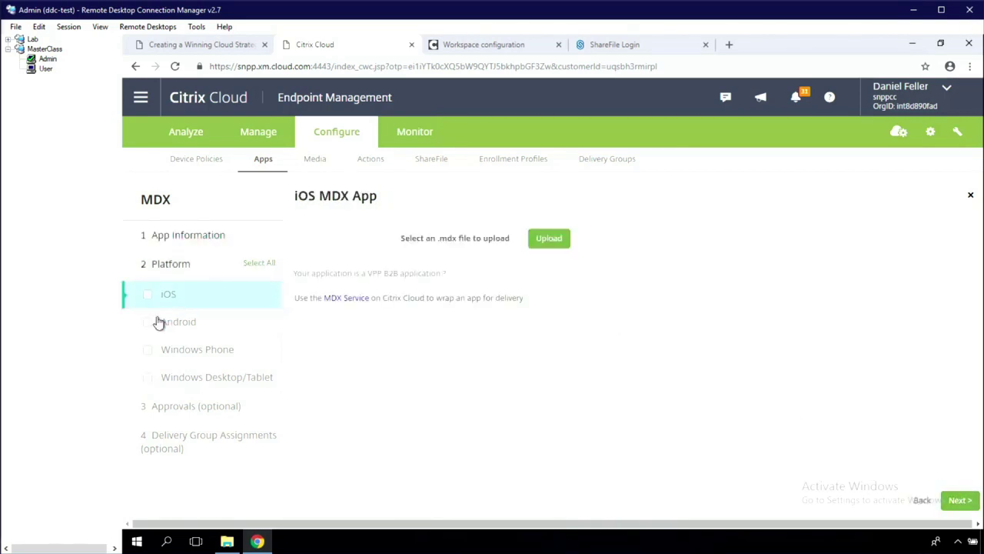
{"action": "left_click", "coordinate": [148, 321]}
- Upload the secureweb-playstore-18.10.5.mdx package and review its policies
{"action": "left_click", "coordinate": [549, 238]}
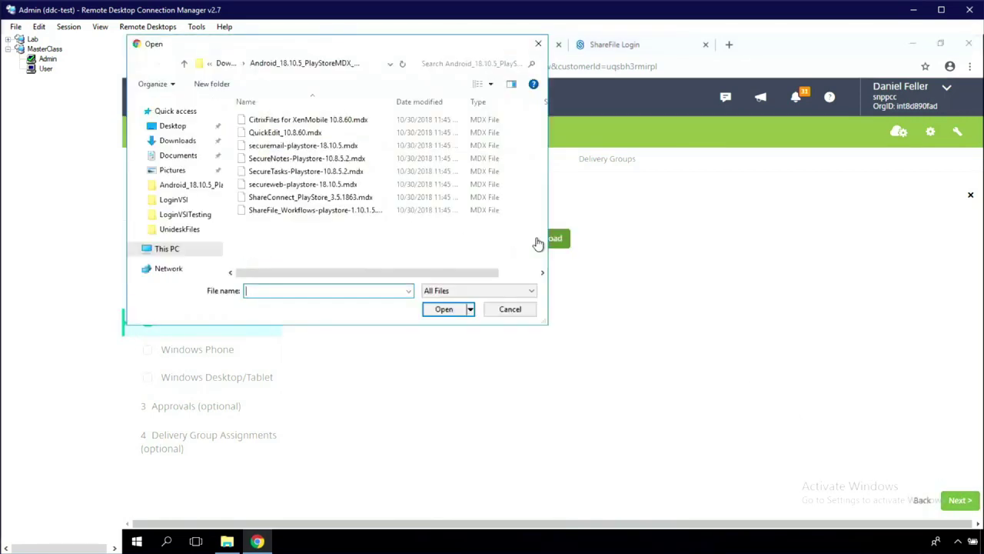
{"action": "left_click", "coordinate": [302, 185]}
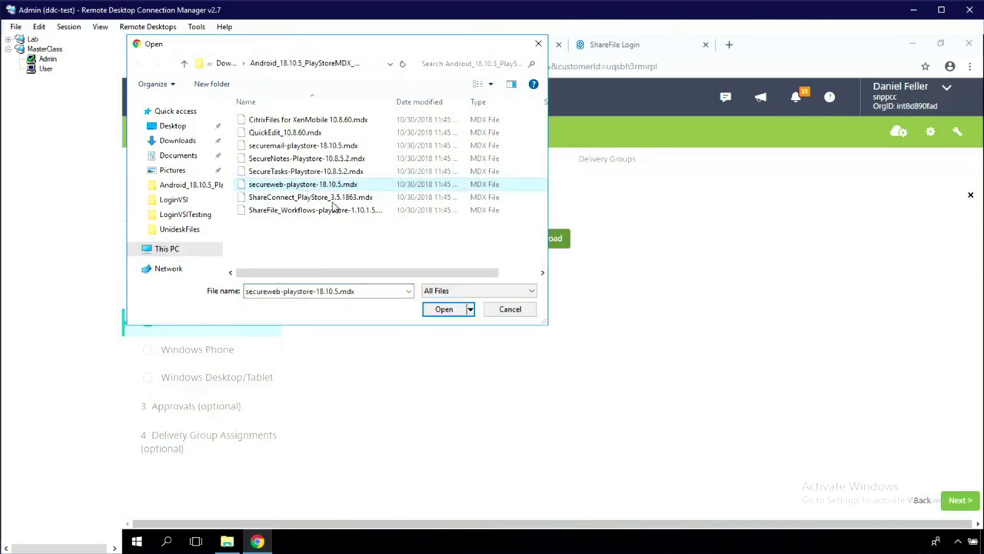
{"action": "left_click", "coordinate": [446, 308]}
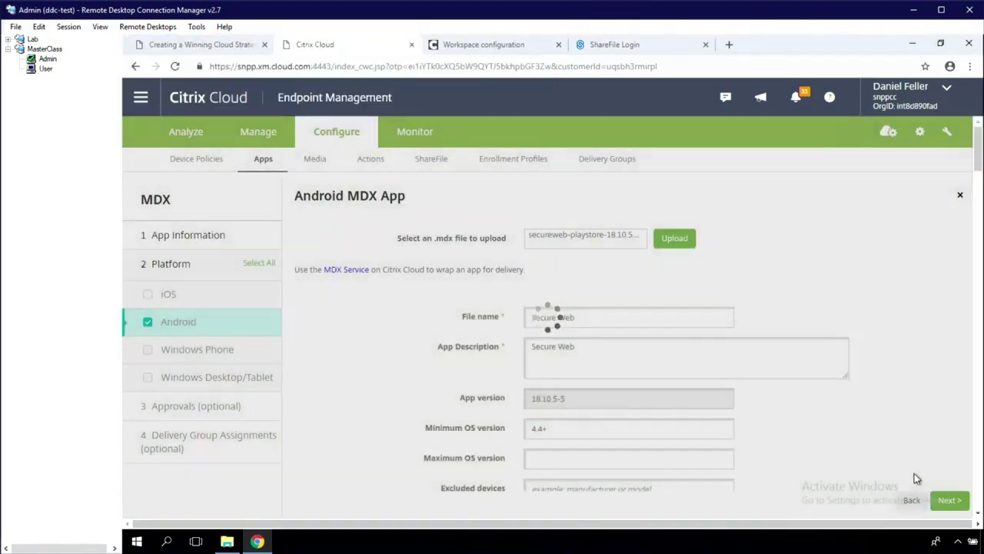
{"action": "scroll", "coordinate": [903, 381], "scroll_direction": "down", "scroll_amount": 1}
{"action": "scroll", "coordinate": [903, 380], "scroll_direction": "down", "scroll_amount": 5}
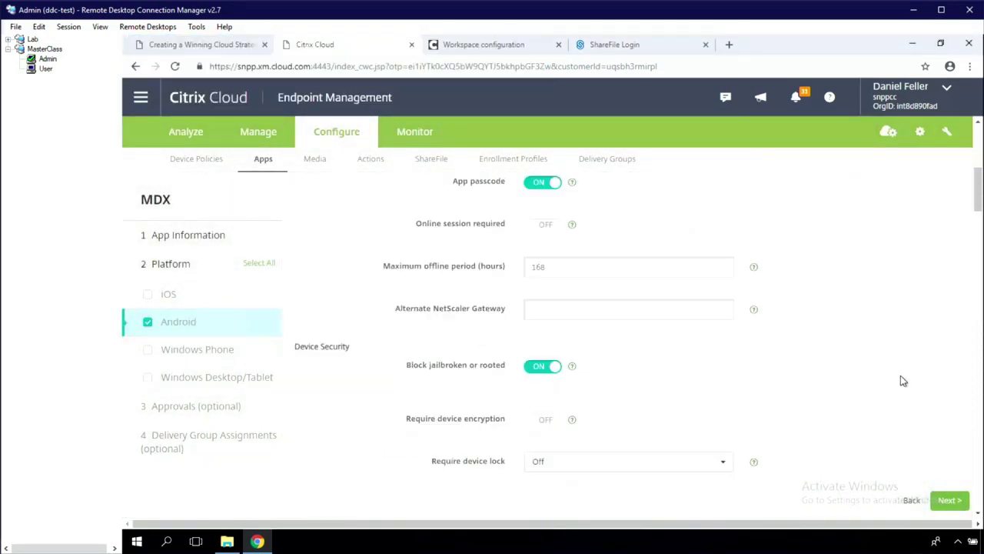
- Assign Secure Web to AllUsers, save it, then switch to the User remote session
{"action": "left_click", "coordinate": [958, 502]}
{"action": "left_click", "coordinate": [960, 501]}
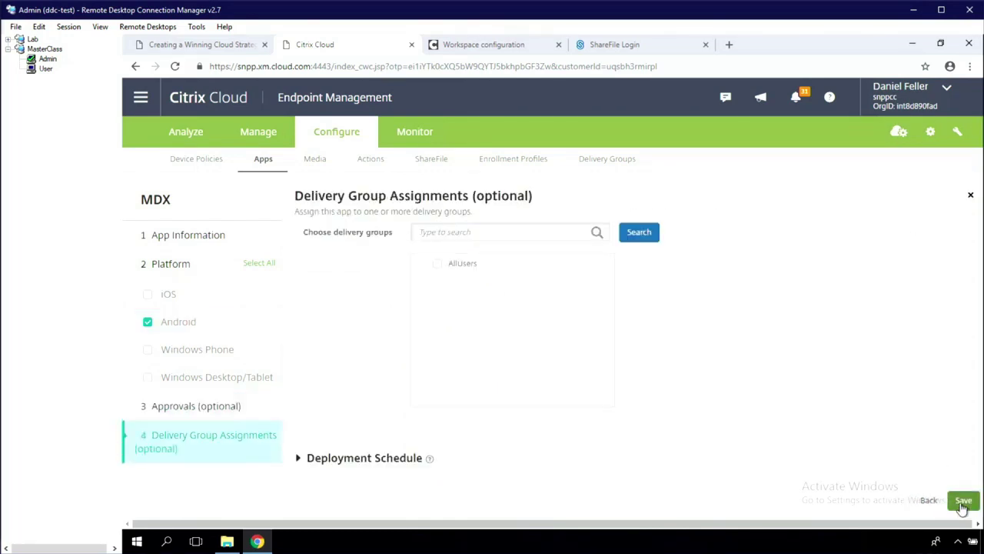
{"action": "left_click", "coordinate": [439, 266]}
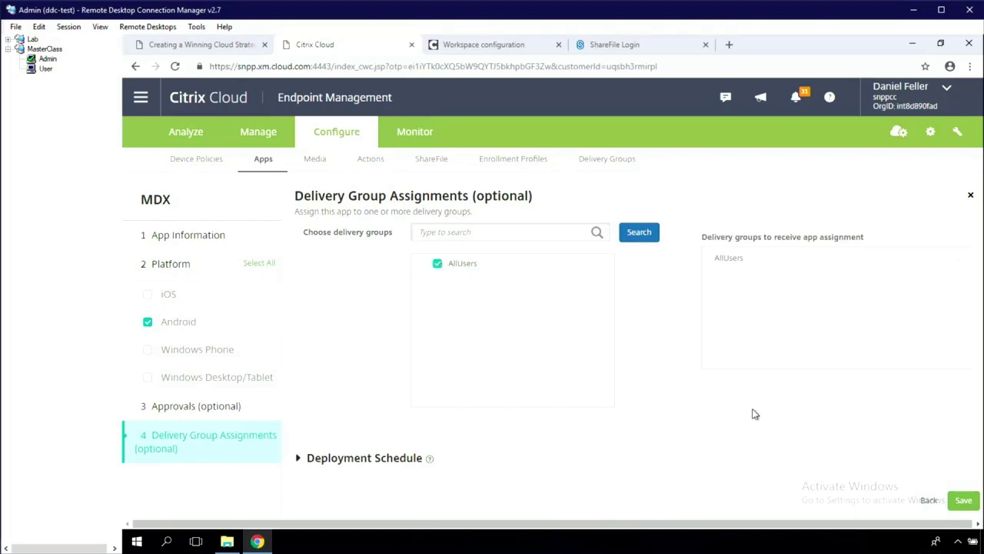
{"action": "left_click", "coordinate": [963, 500]}
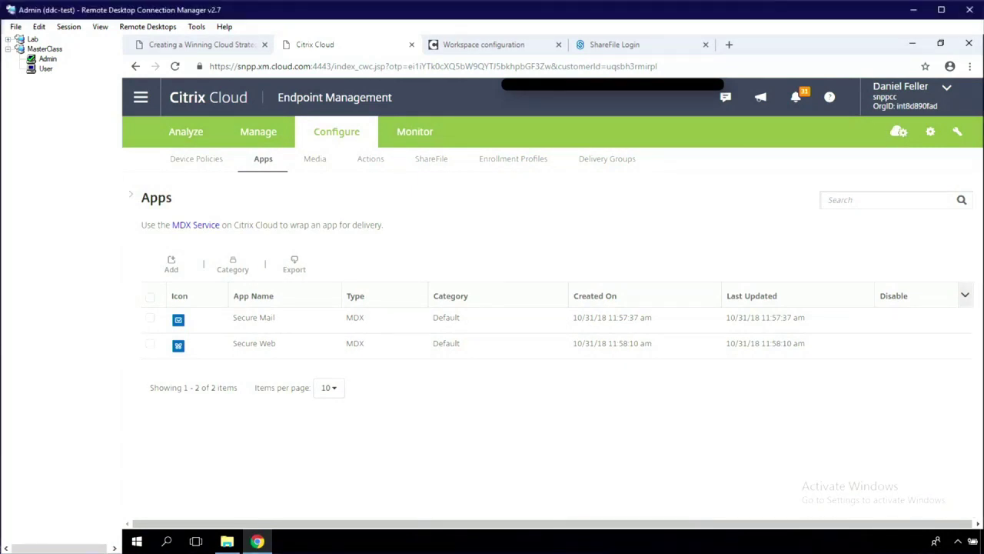
{"action": "left_click", "coordinate": [45, 68]}
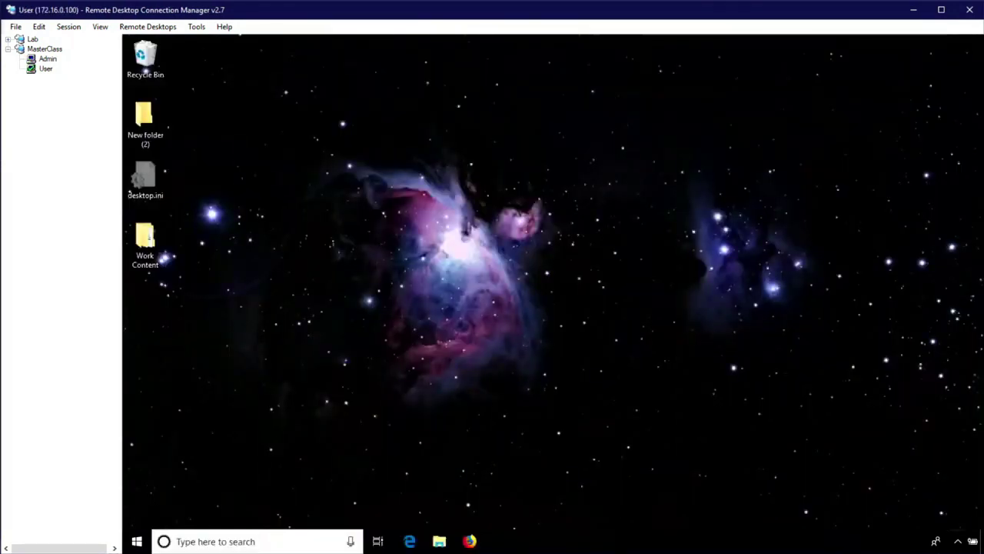
- Launch SideSync from the tray and mirror the phone screen with presentation mode enabled
{"action": "left_click", "coordinate": [958, 542]}
{"action": "left_click", "coordinate": [947, 517]}
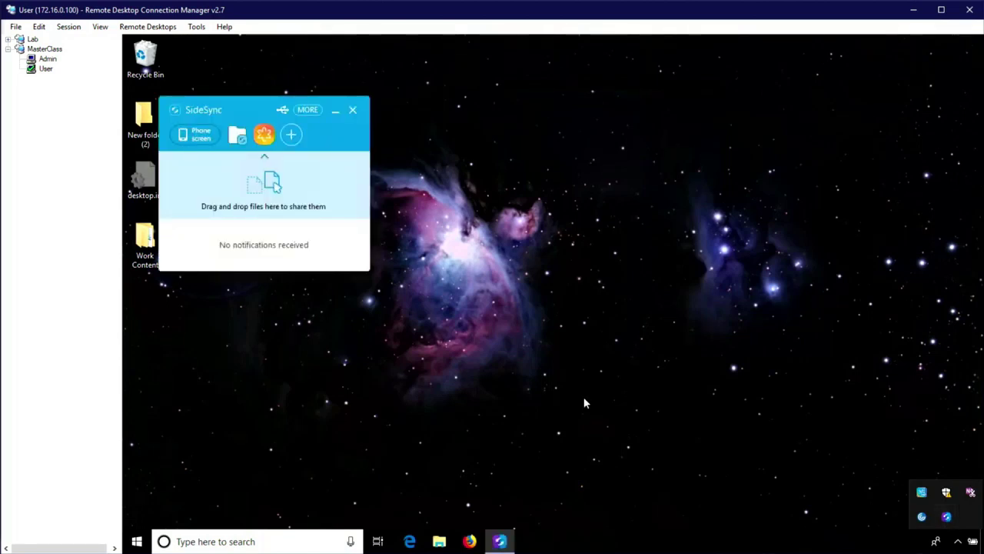
{"action": "left_click", "coordinate": [200, 135]}
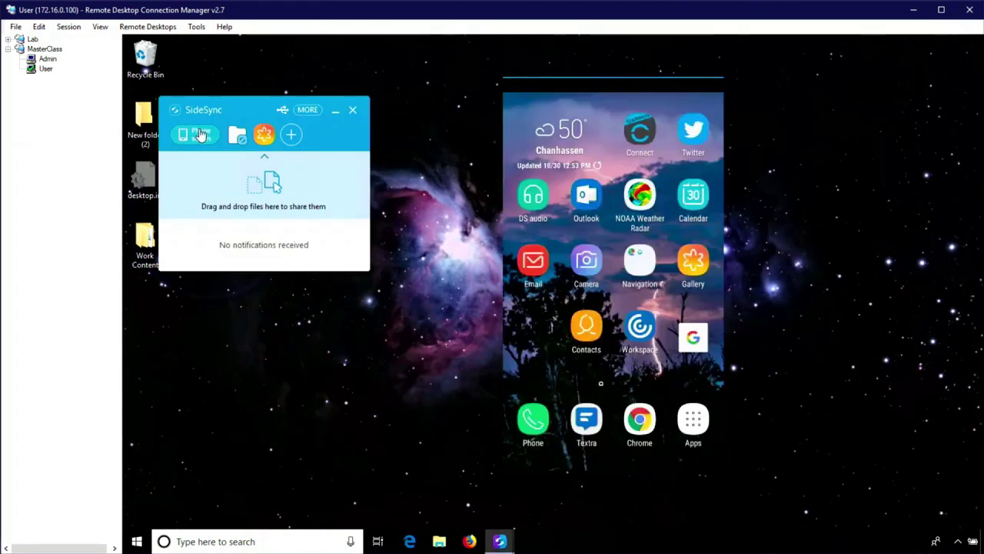
{"action": "left_click", "coordinate": [519, 68]}
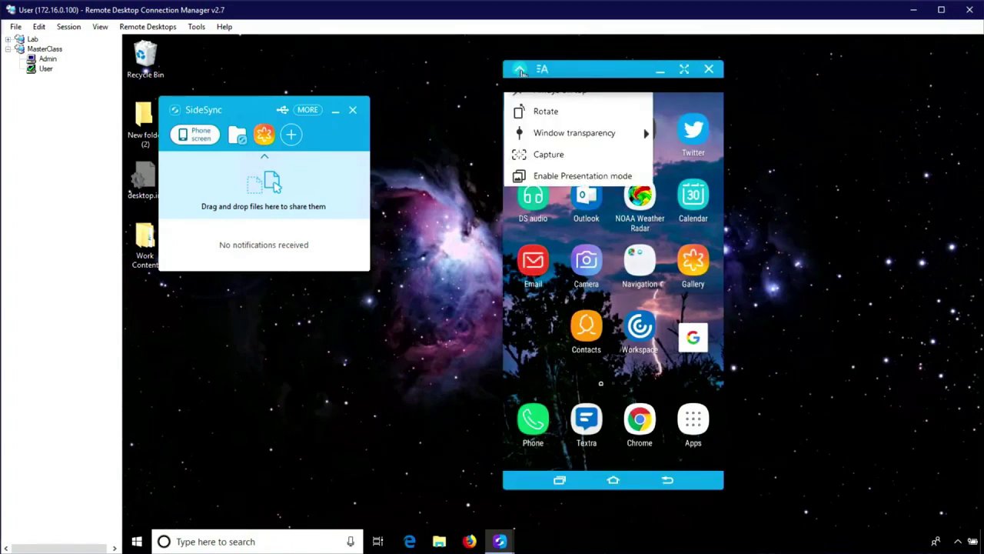
{"action": "left_click", "coordinate": [545, 175]}
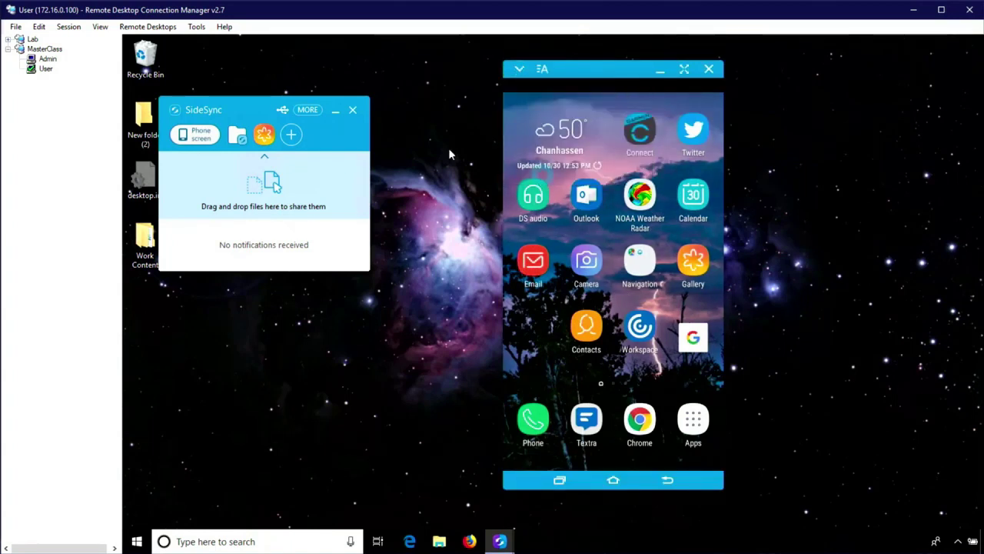
{"action": "left_click", "coordinate": [335, 110]}
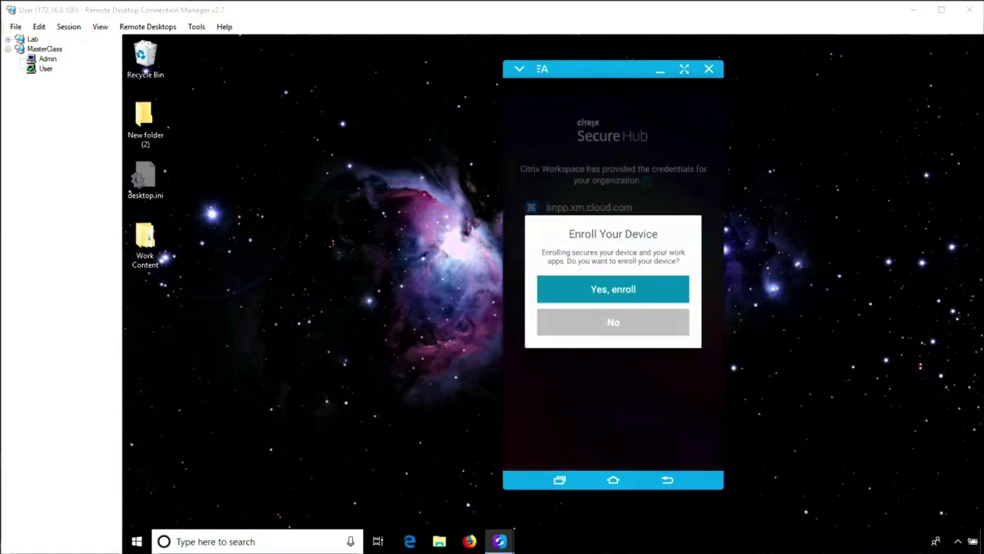
- Accept device enrollment and enter the new Citrix PIN twice
{"action": "key", "text": "Return"}
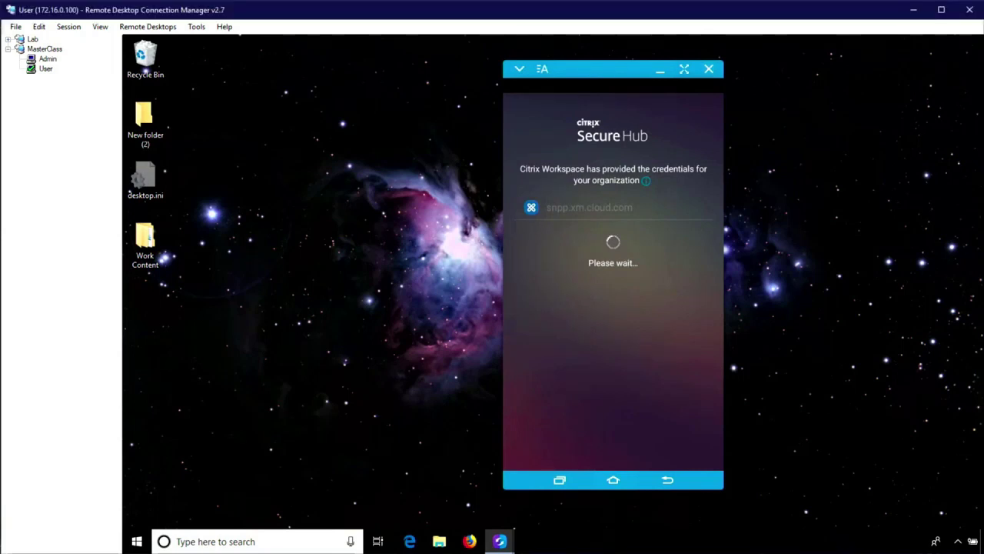
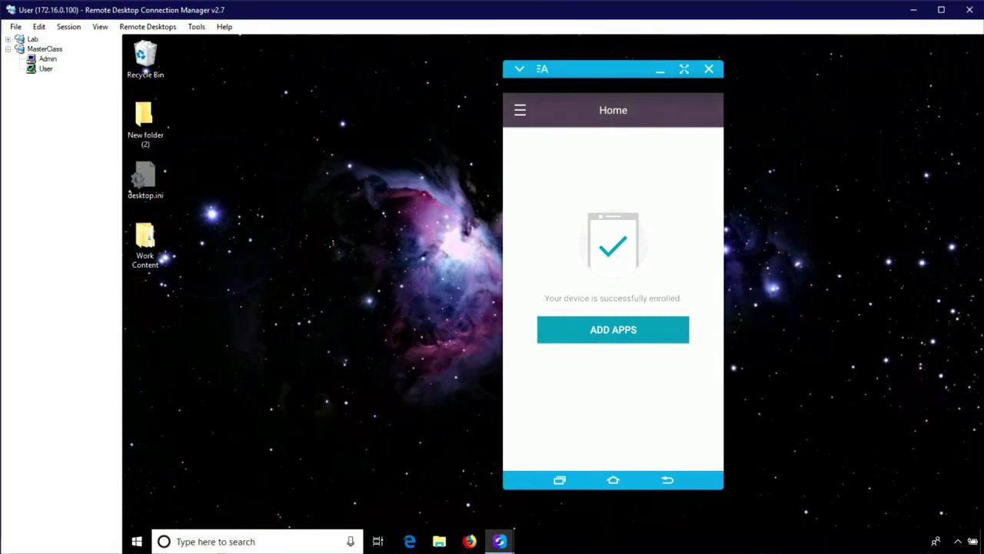
- Install Citrix Secure Mail from Secure Hub's ADD APPS list via Google Play, alongside Secure Web
{"action": "left_click", "coordinate": [613, 329]}
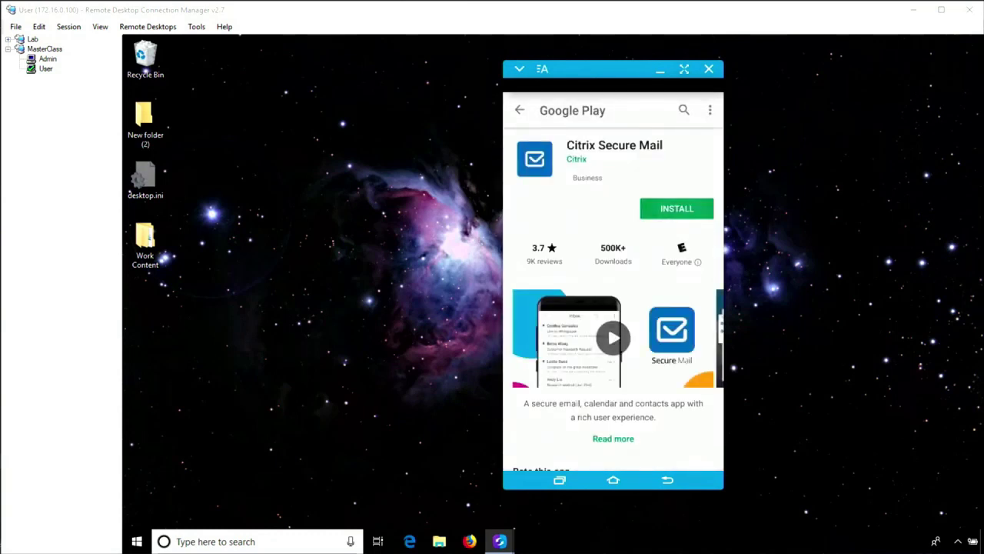
{"action": "left_click", "coordinate": [647, 210]}
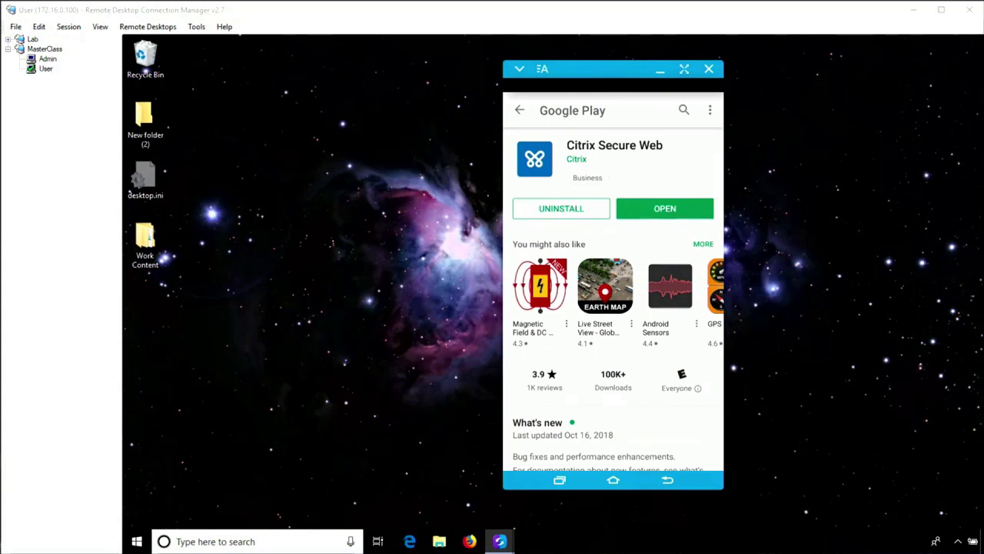
{"action": "left_click", "coordinate": [334, 115]}
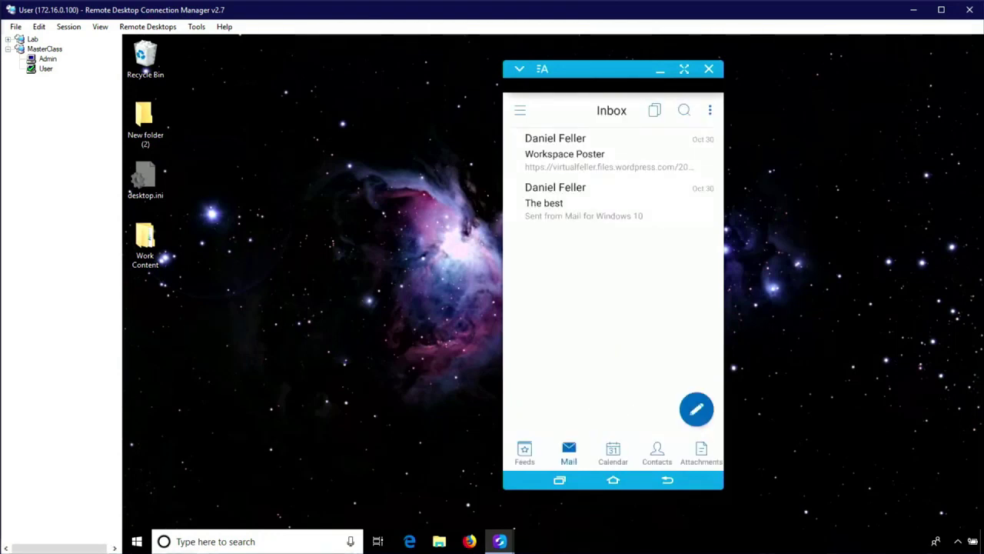
- Open the Workspace Poster email's link in Secure Web, copy its URL, and go home
{"action": "left_click", "coordinate": [583, 201]}
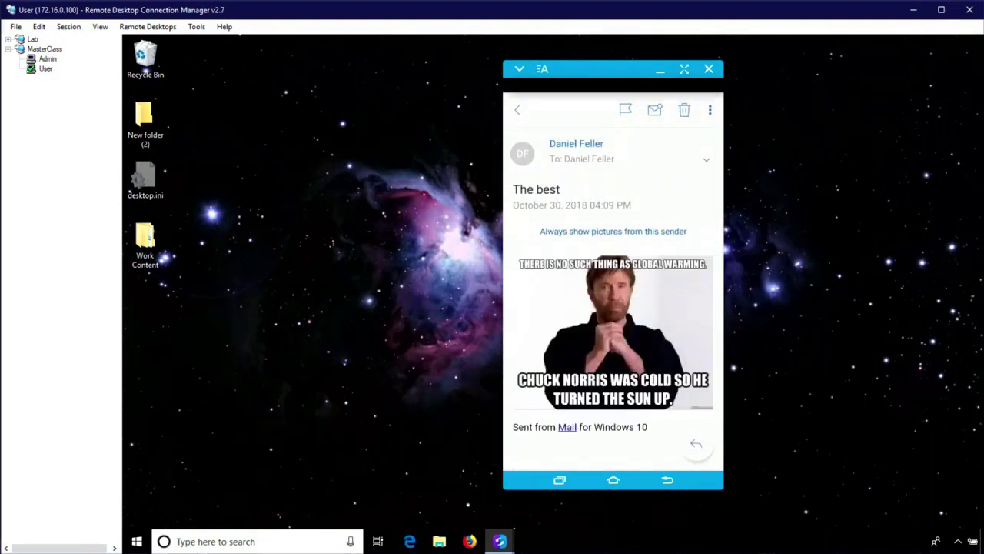
{"action": "left_click", "coordinate": [517, 110]}
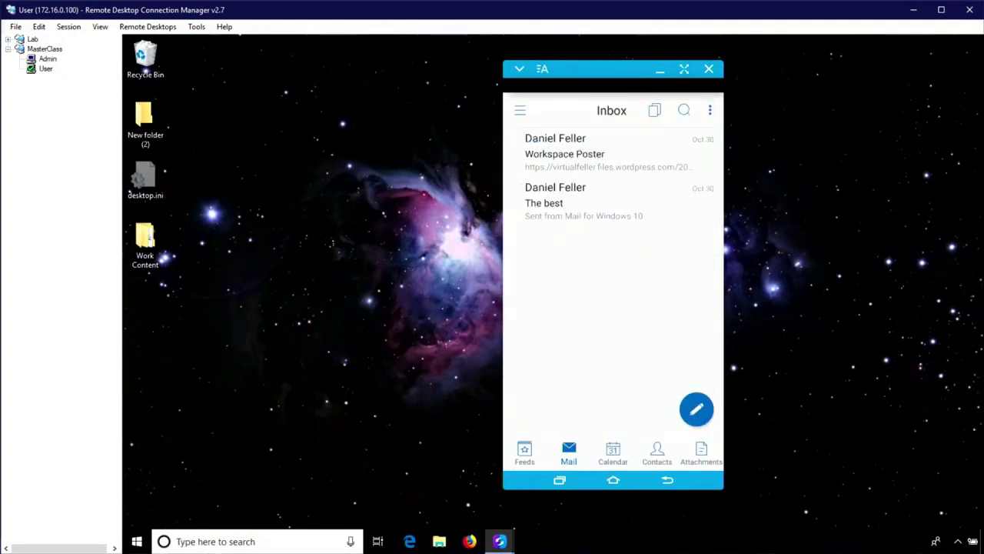
{"action": "left_click", "coordinate": [565, 153]}
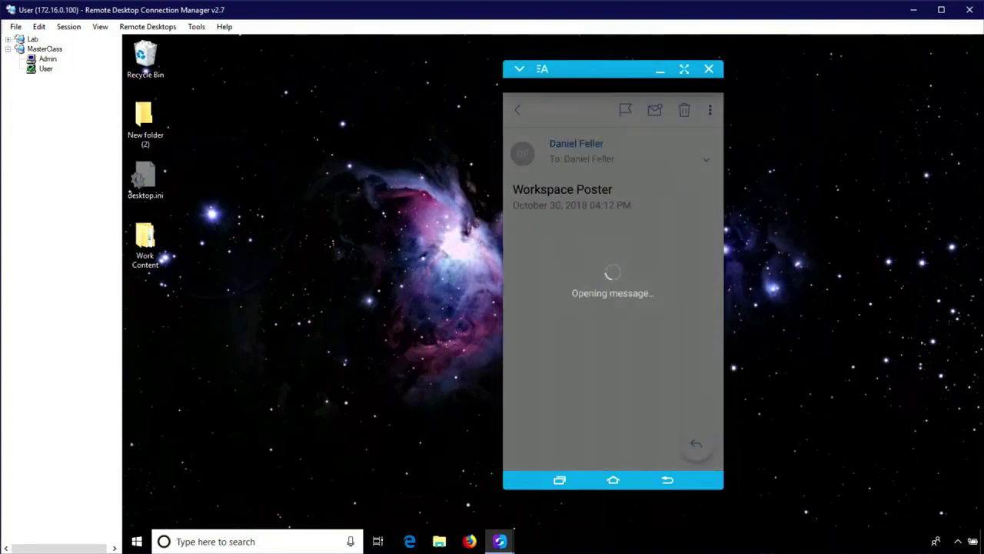
{"action": "left_click", "coordinate": [584, 238]}
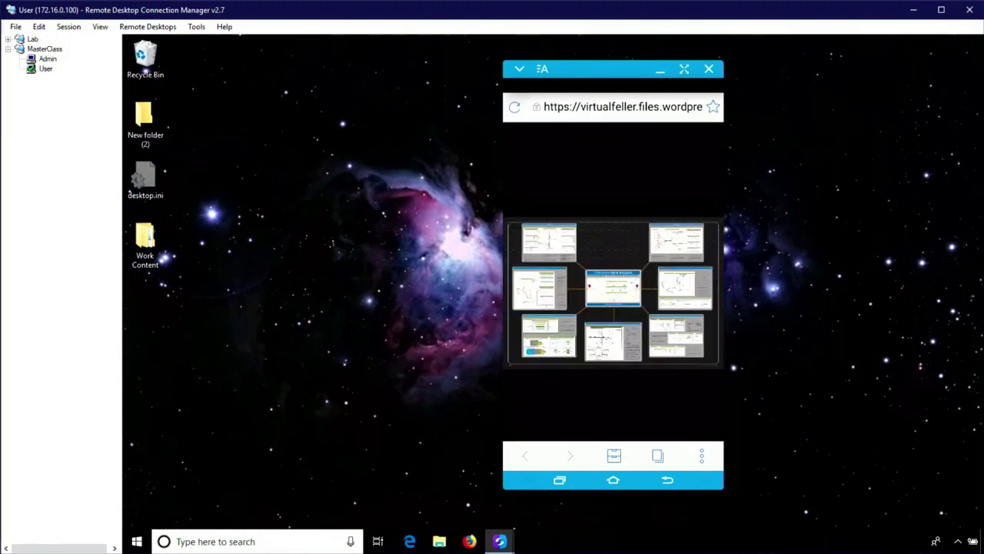
{"action": "left_click", "coordinate": [623, 107]}
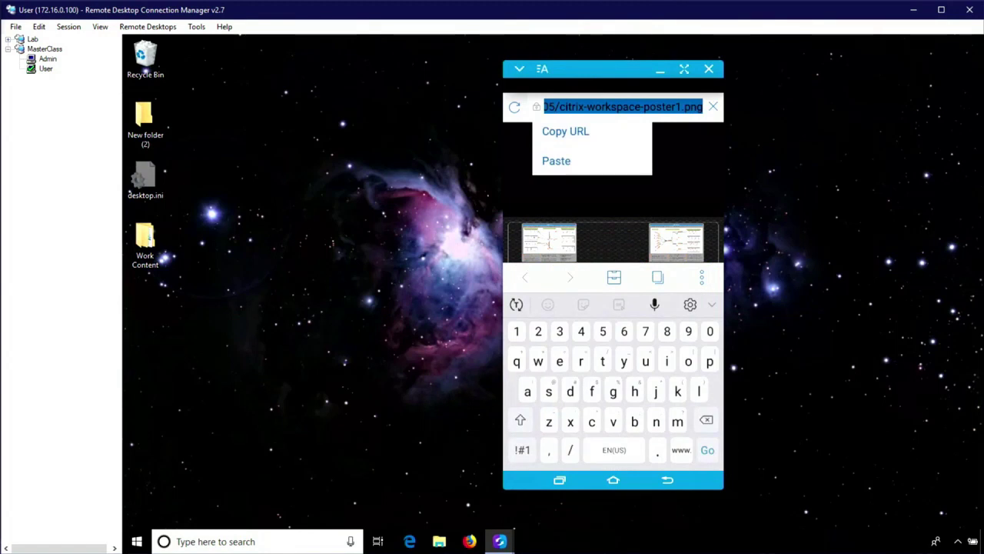
{"action": "left_click", "coordinate": [566, 131]}
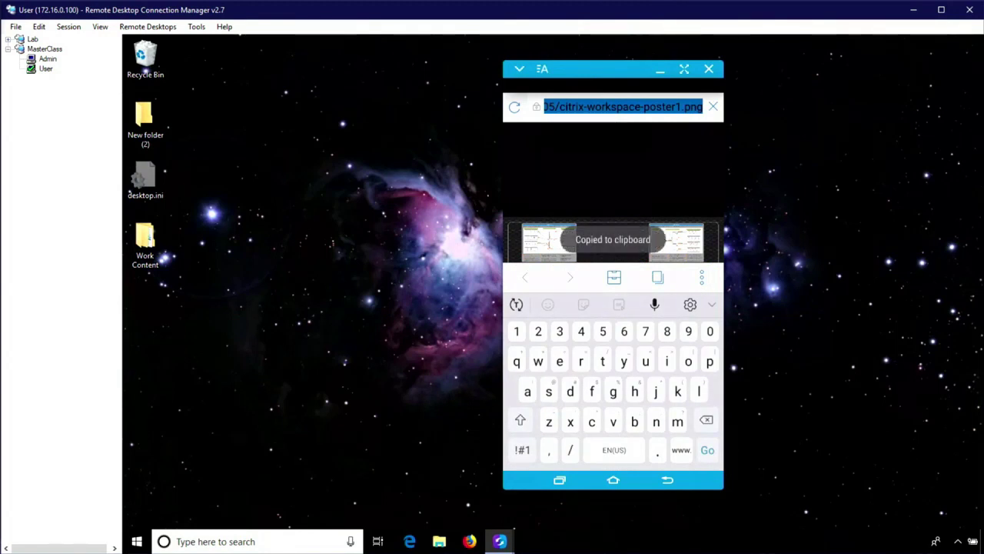
{"action": "left_click", "coordinate": [612, 480]}
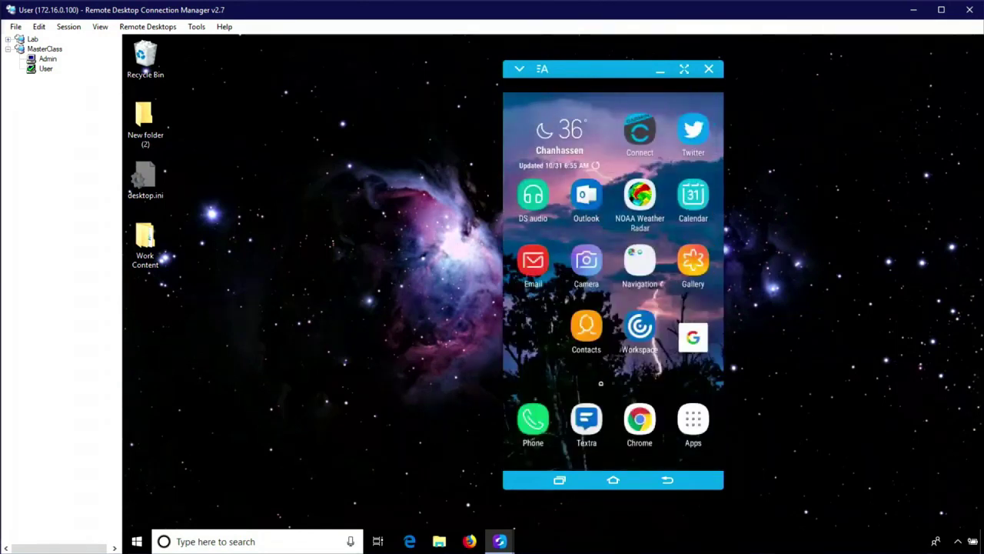
- Attempt to paste the copied poster URL into Chrome's address bar, then reload google.com
{"action": "left_click", "coordinate": [639, 417]}
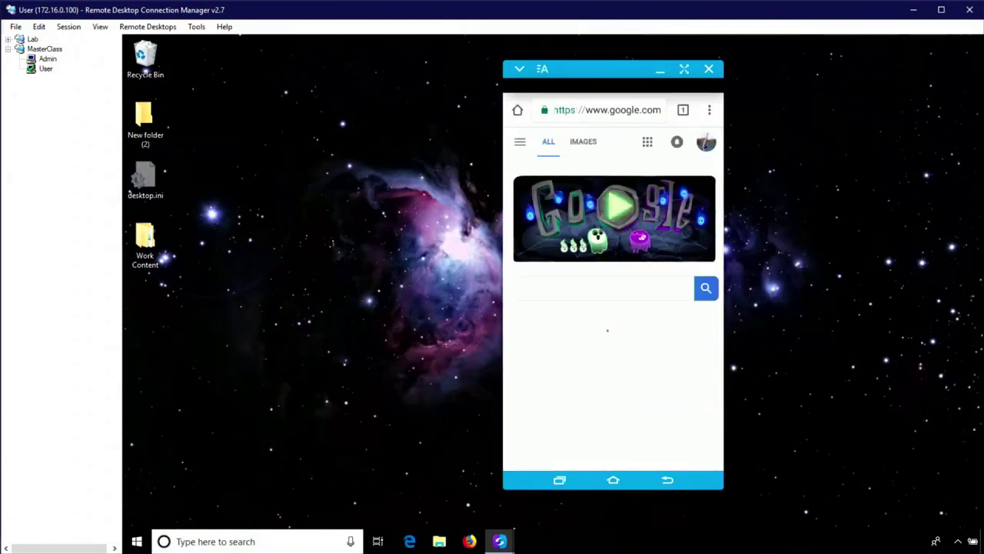
{"action": "left_click", "coordinate": [607, 110]}
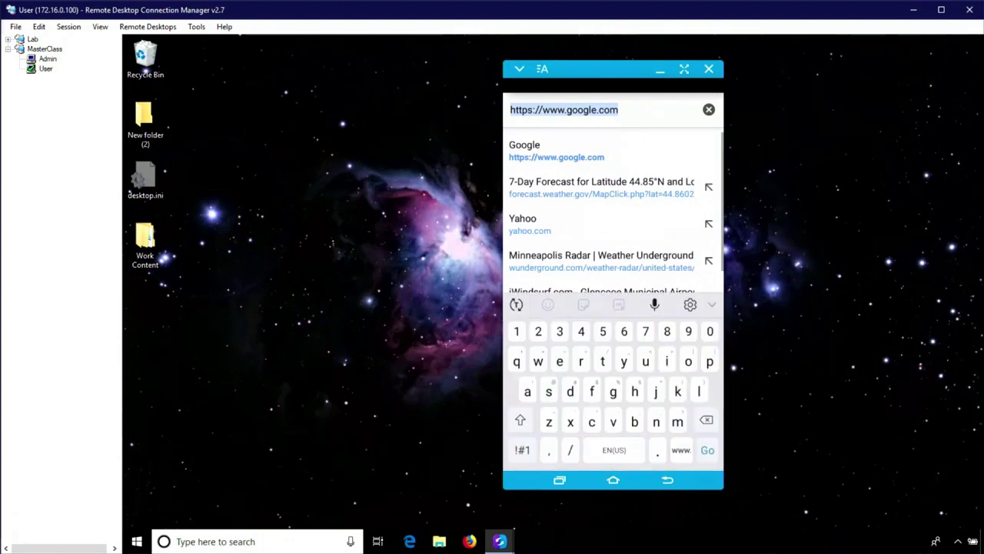
{"action": "key", "text": "BackSpace"}
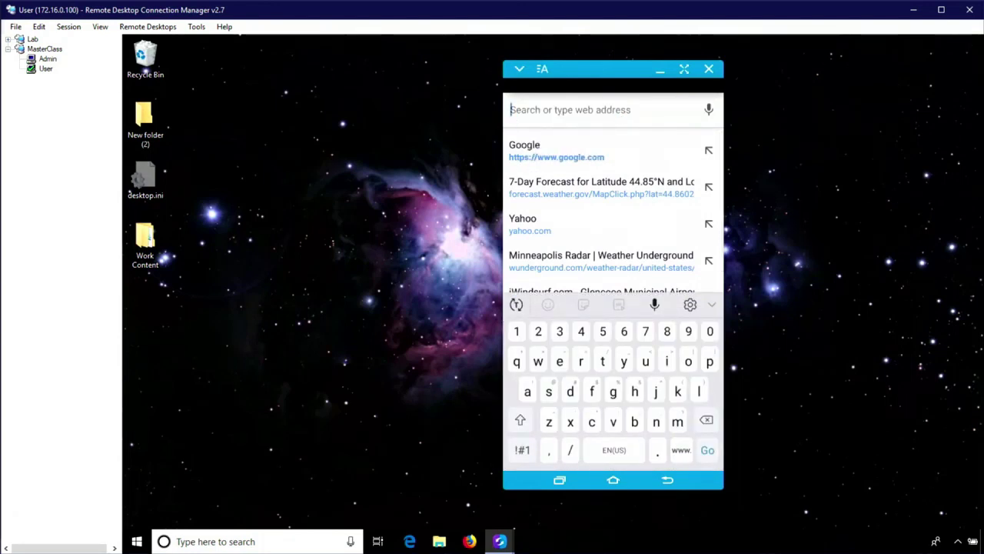
{"action": "key", "text": "Escape"}
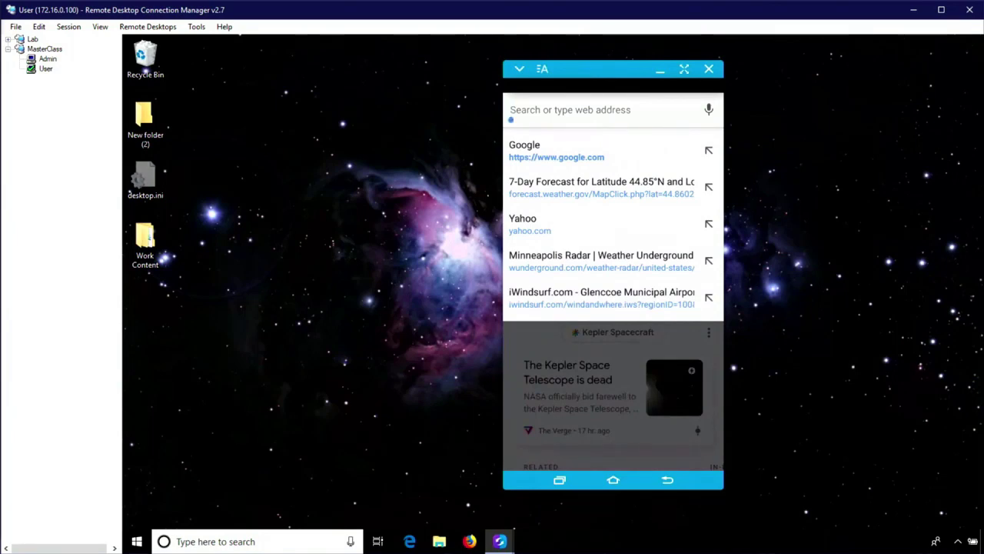
{"action": "left_click", "coordinate": [511, 110]}
{"action": "left_click", "coordinate": [538, 151]}
- Open Secure Mail from the app drawer and paste the poster URL into a Workspace Poster reply
{"action": "left_click", "coordinate": [613, 480]}
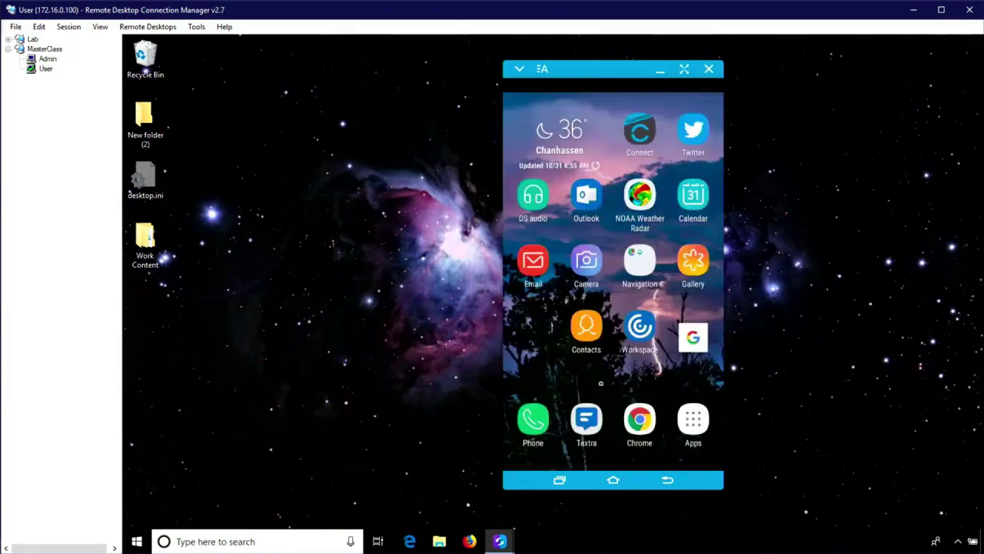
{"action": "left_click_drag", "start_coordinate": [612, 369], "coordinate": [612, 192]}
{"action": "left_click", "coordinate": [640, 146]}
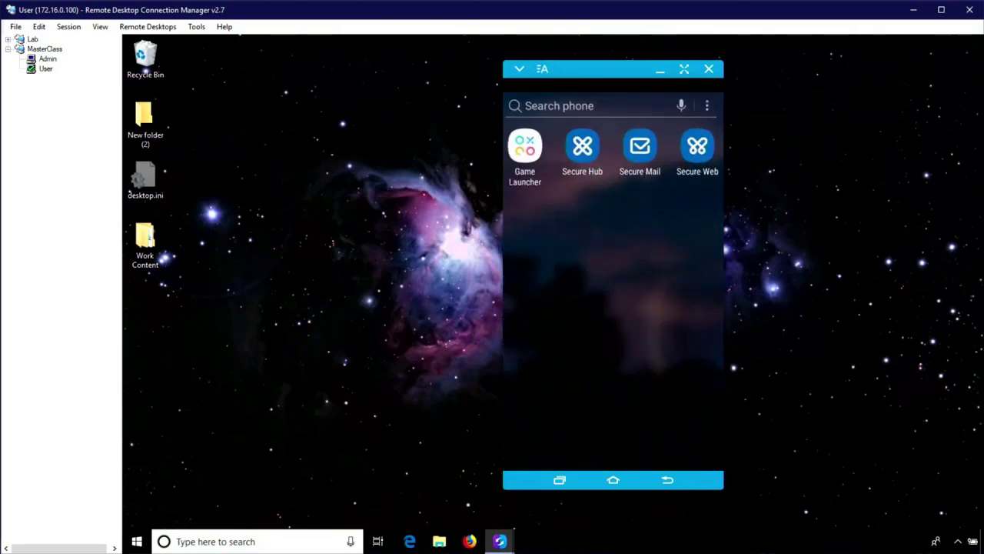
{"action": "left_click", "coordinate": [696, 443]}
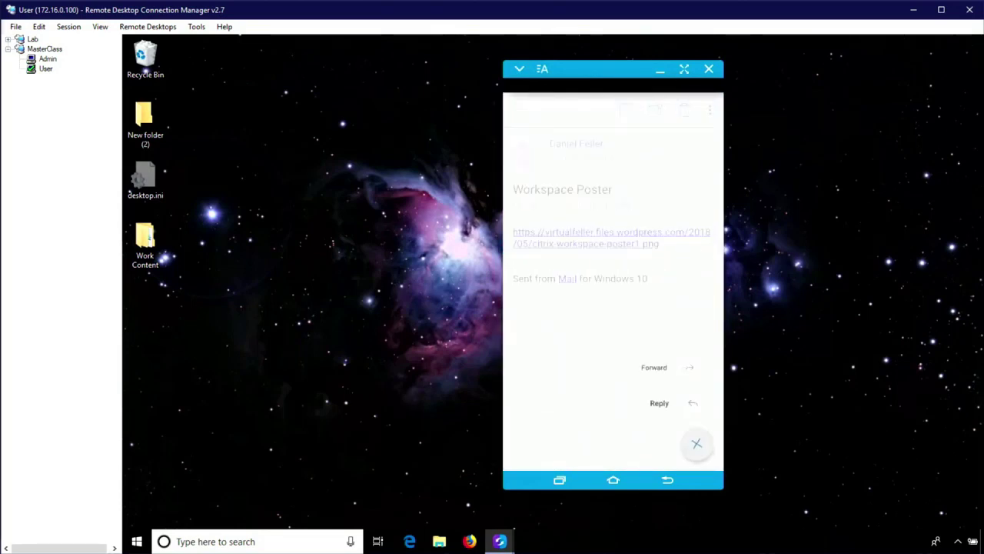
{"action": "left_click", "coordinate": [696, 403]}
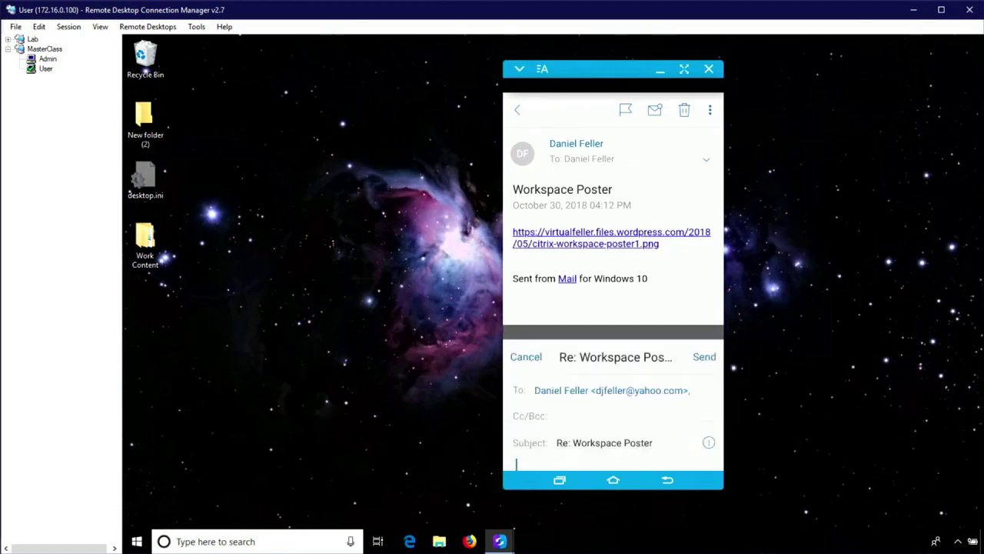
{"action": "left_click", "coordinate": [516, 222]}
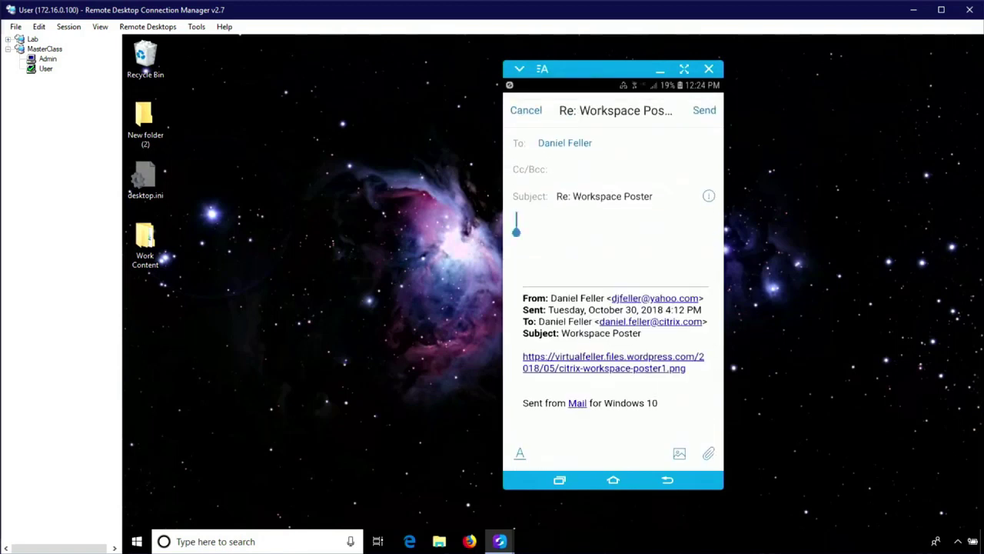
{"action": "left_click", "coordinate": [516, 231]}
{"action": "left_click", "coordinate": [538, 194]}
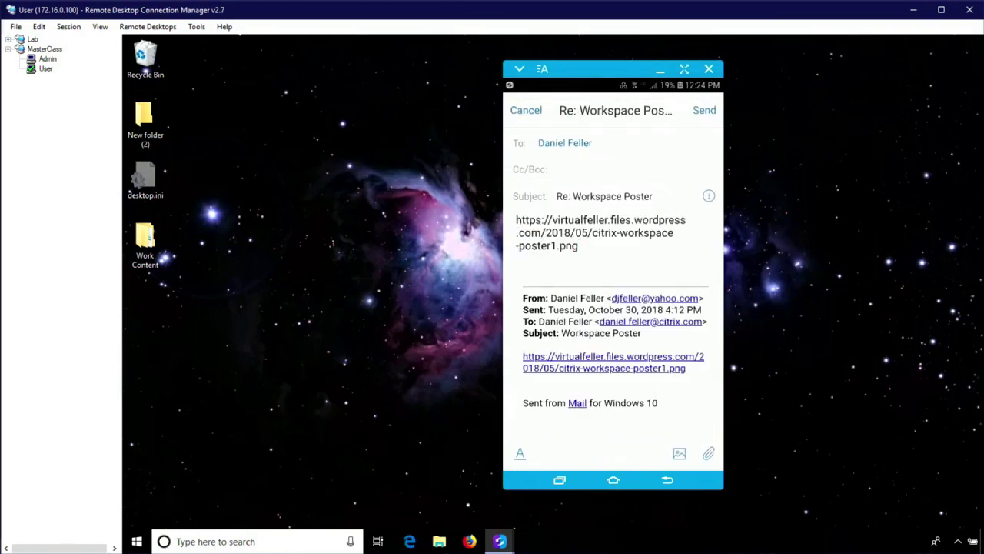
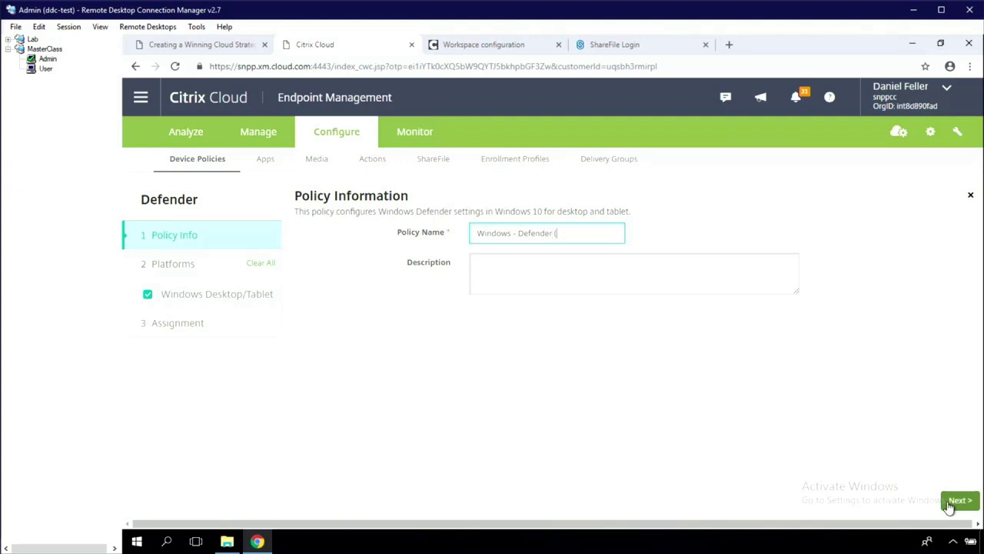
- Finish the 'Windows - Defender (default)' name, turn off Defender UI user access, assign AllUsers and save
{"action": "type", "text": "ult"}
{"action": "left_click", "coordinate": [959, 502]}
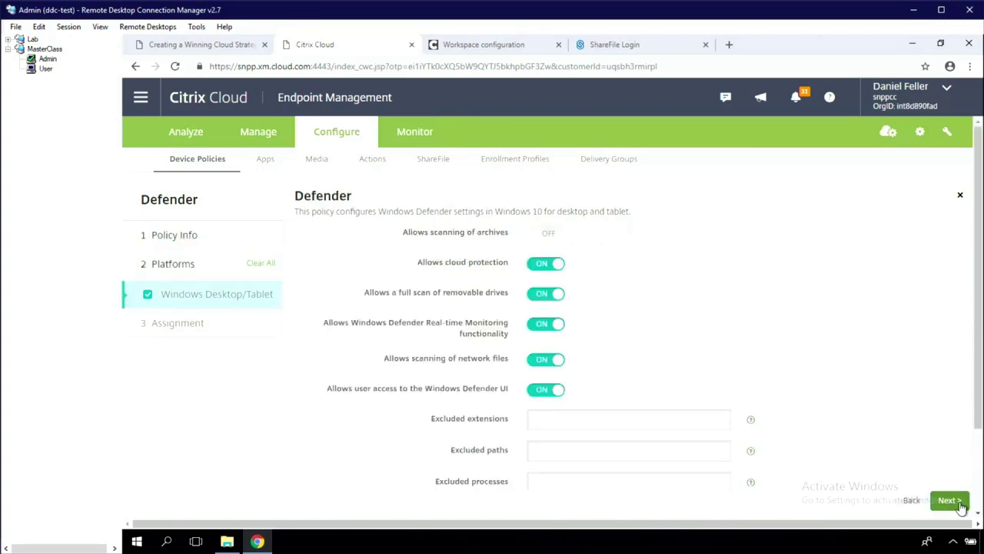
{"action": "left_click", "coordinate": [534, 395]}
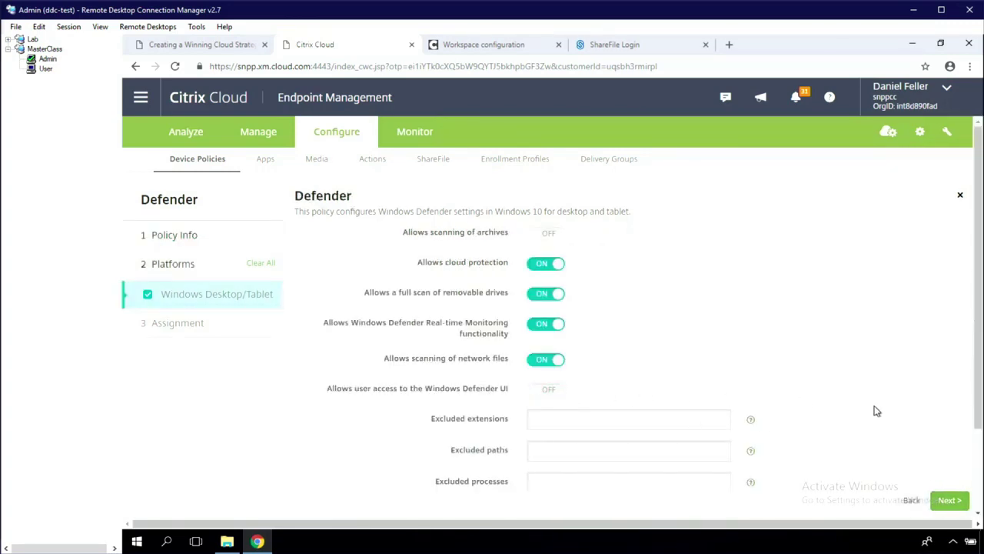
{"action": "left_click", "coordinate": [951, 500]}
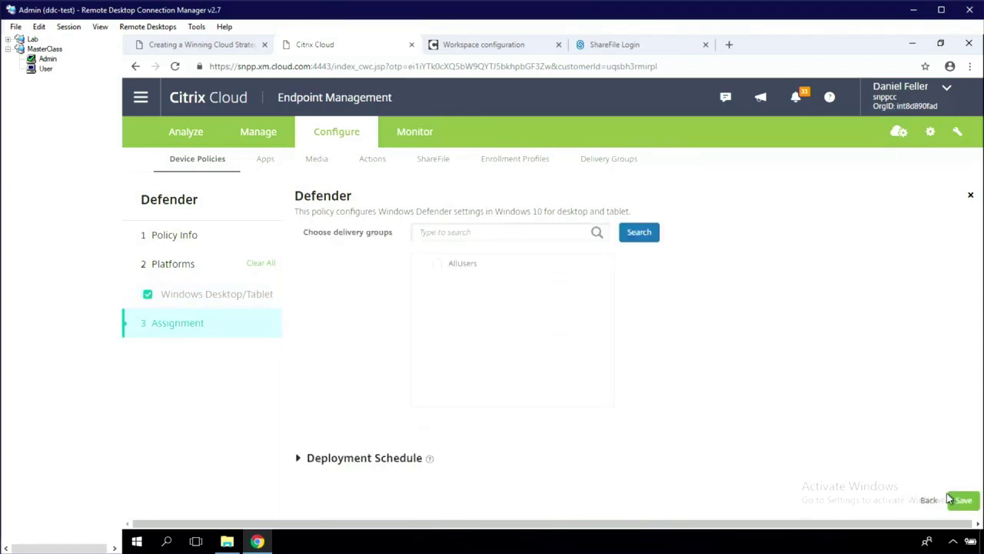
{"action": "left_click", "coordinate": [439, 267]}
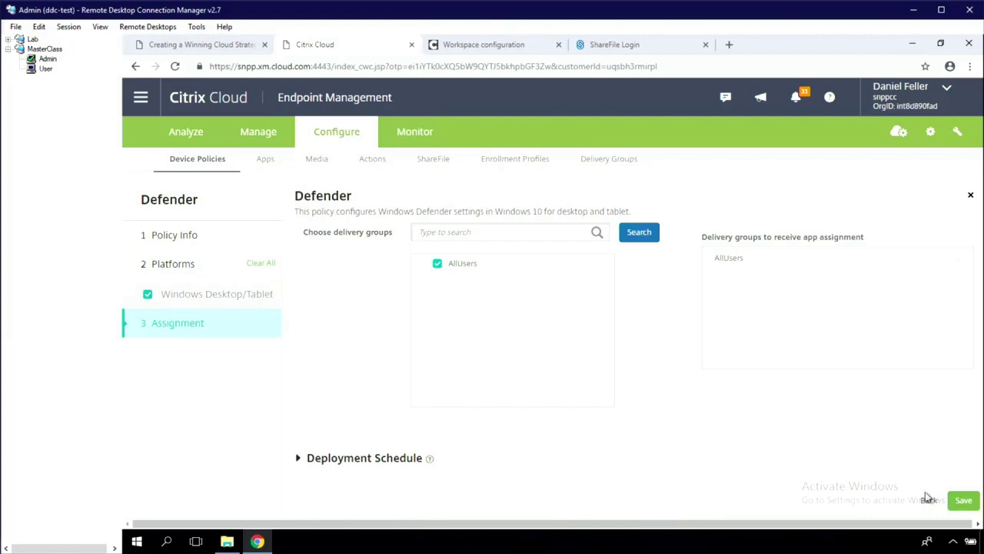
{"action": "left_click", "coordinate": [961, 501]}
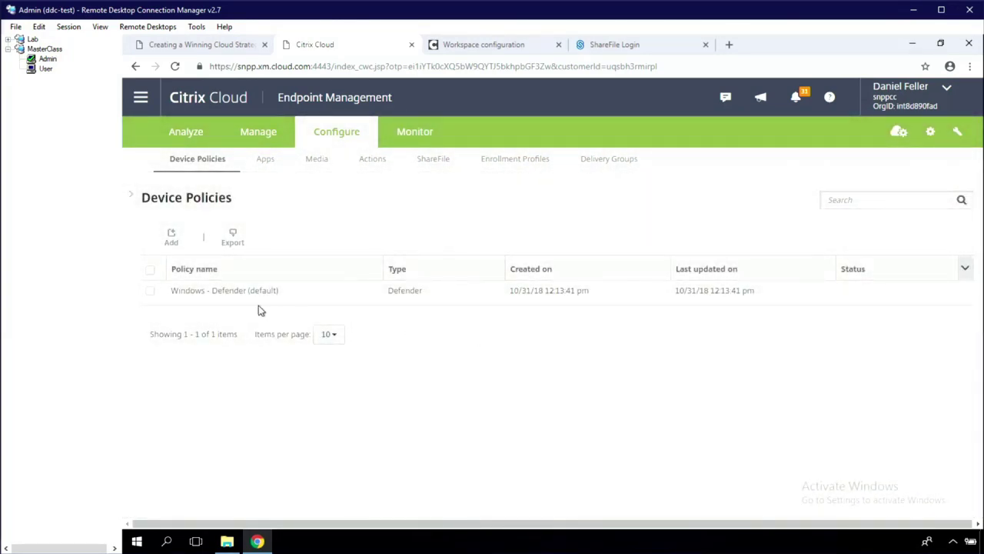
- Create a Windows Desktop/Tablet Control OS Update policy named 'OS Update (Default)'
{"action": "left_click", "coordinate": [168, 244]}
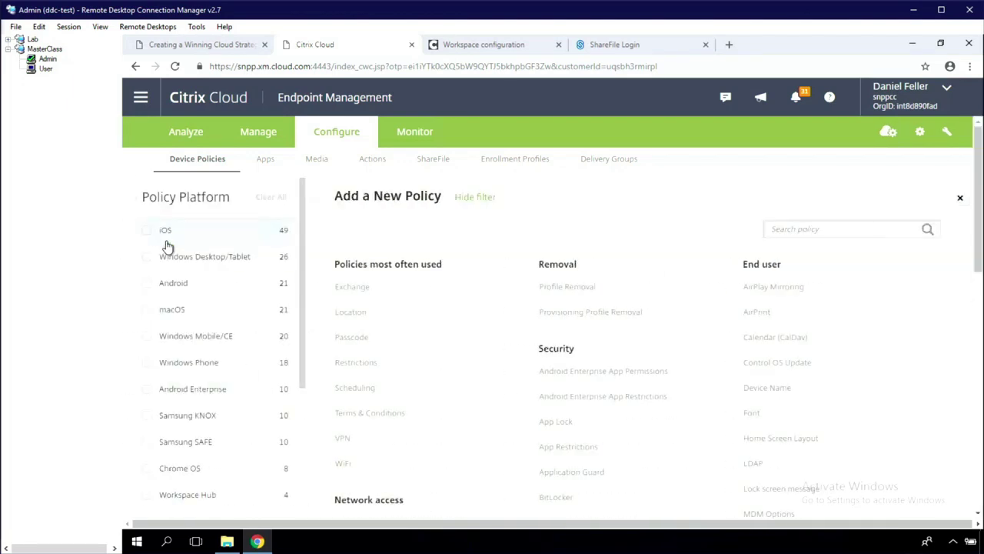
{"action": "left_click", "coordinate": [149, 258]}
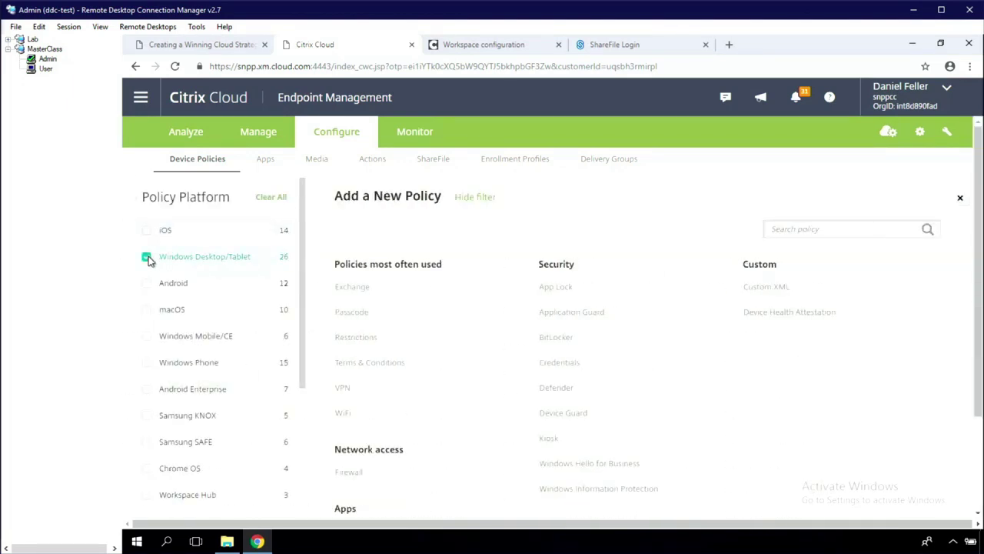
{"action": "scroll", "coordinate": [474, 288], "scroll_direction": "down", "scroll_amount": 2}
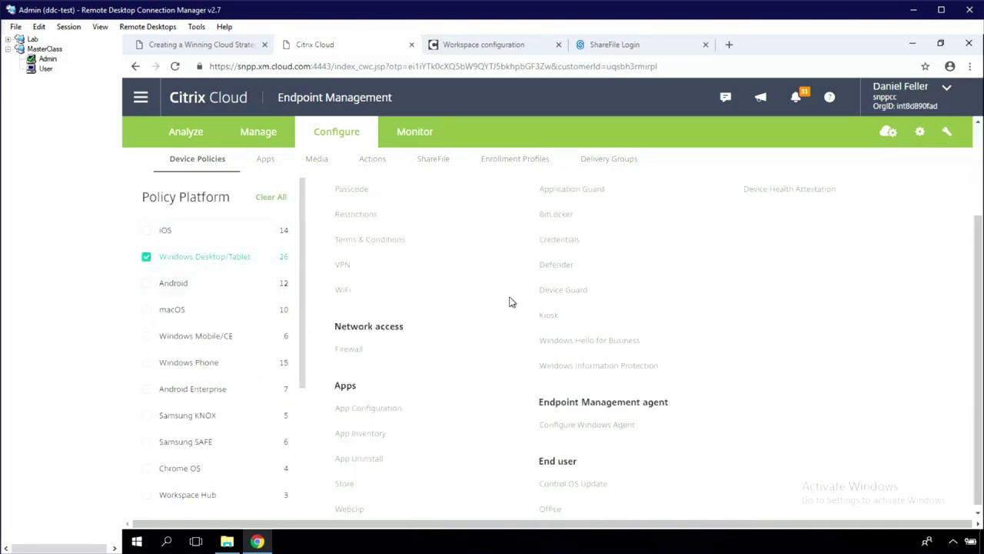
{"action": "left_click", "coordinate": [557, 491]}
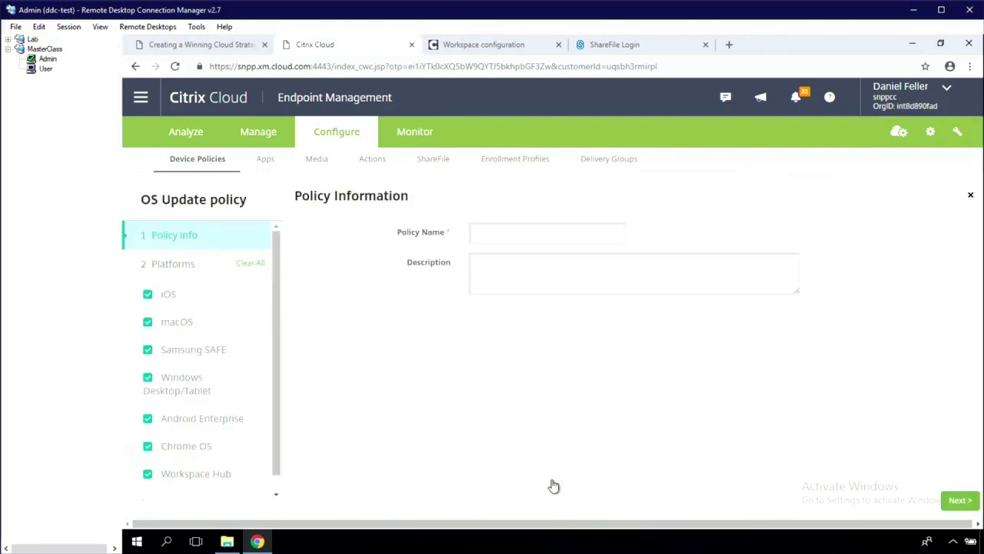
{"action": "left_click", "coordinate": [512, 239]}
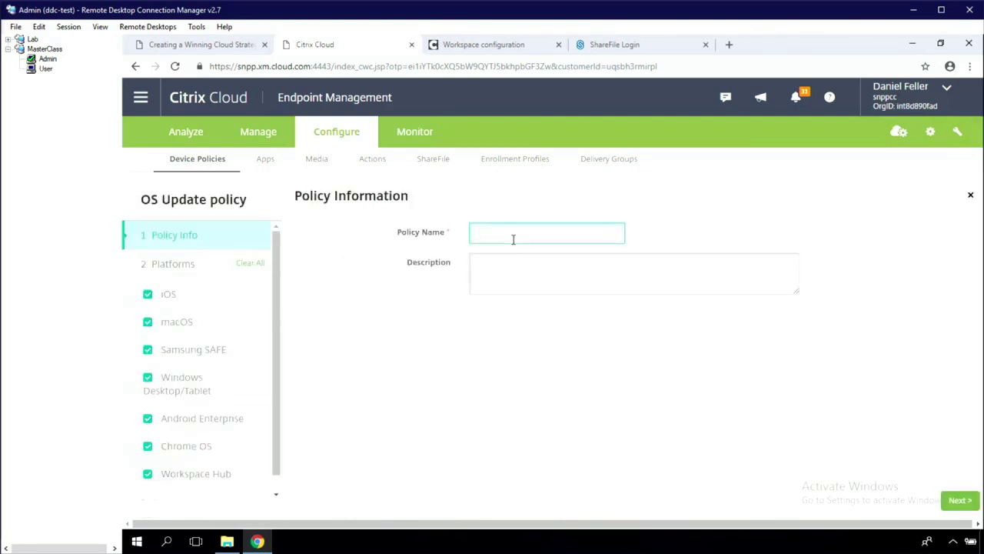
{"action": "type", "text": "OS Update (Default)"}
- Clear all platforms and select only Windows Desktop/Tablet for the policy
{"action": "left_click", "coordinate": [961, 502]}
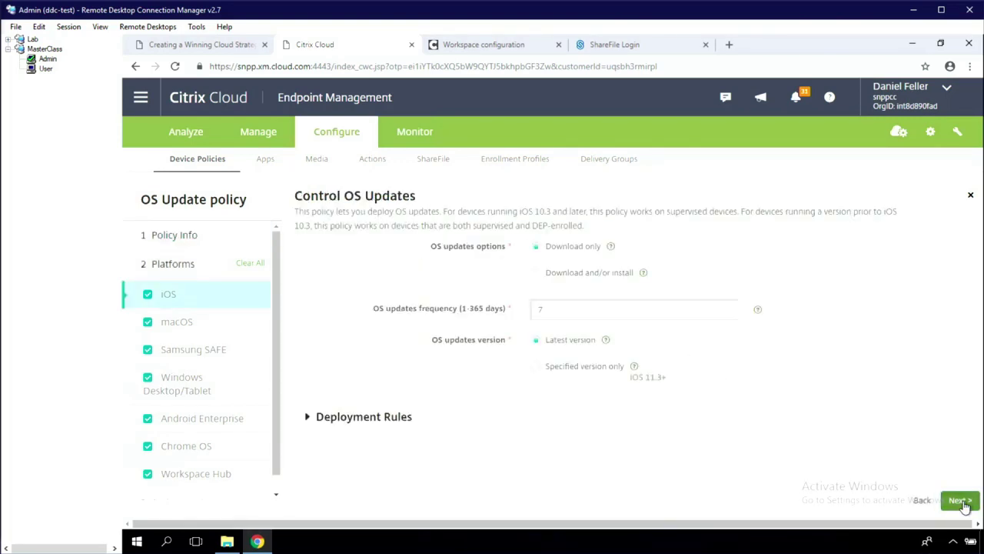
{"action": "left_click", "coordinate": [250, 263]}
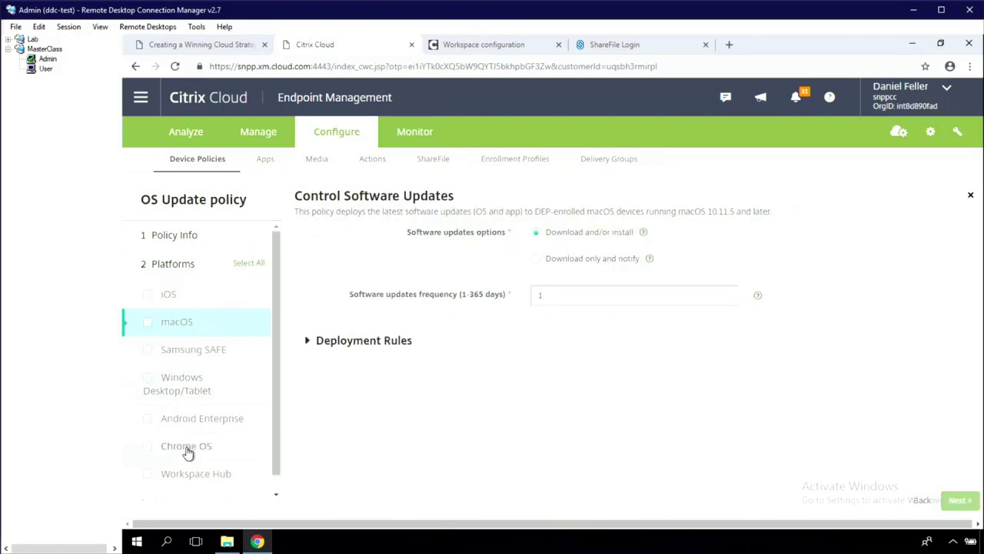
{"action": "scroll", "coordinate": [189, 452], "scroll_direction": "down", "scroll_amount": 1}
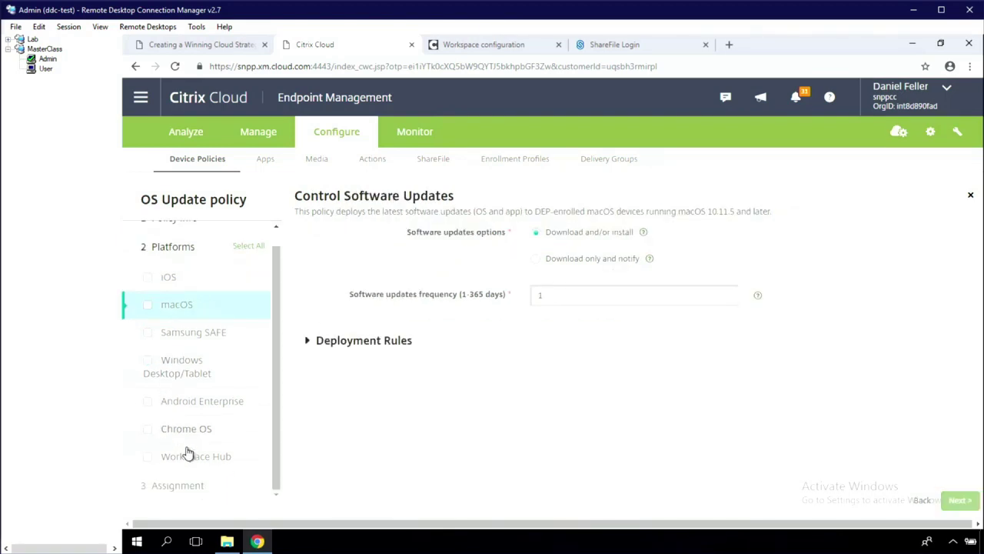
{"action": "left_click", "coordinate": [149, 364]}
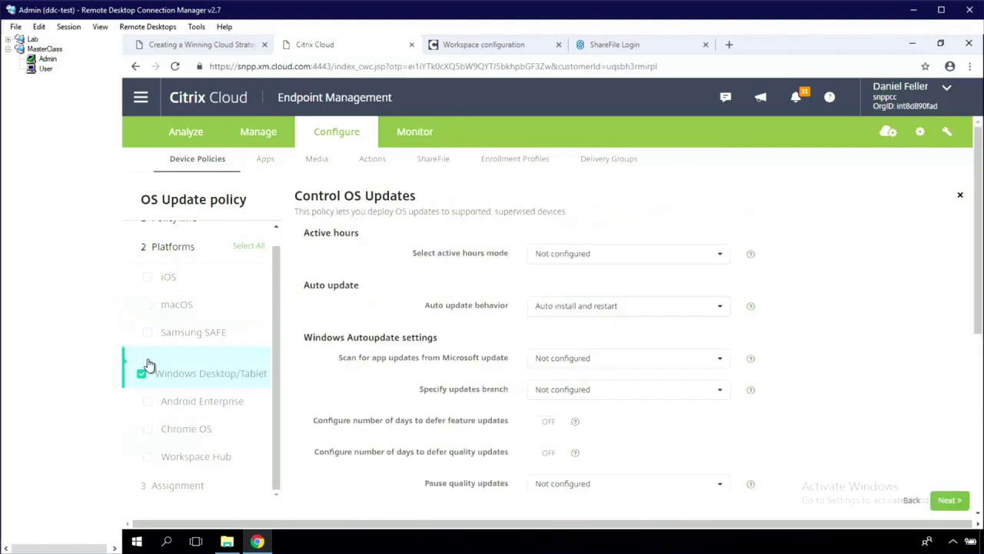
- Set active hours to start/end times ending at 19, auto install and notify to restart, and scan Microsoft app updates
{"action": "left_click", "coordinate": [672, 252]}
{"action": "left_click", "coordinate": [672, 252]}
{"action": "left_click", "coordinate": [672, 252]}
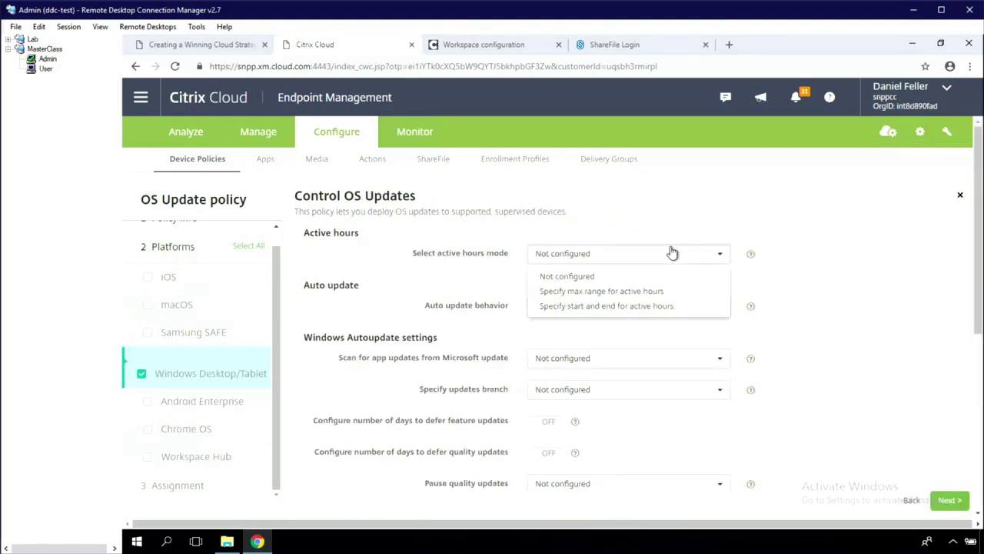
{"action": "left_click", "coordinate": [646, 305]}
{"action": "left_click", "coordinate": [477, 323]}
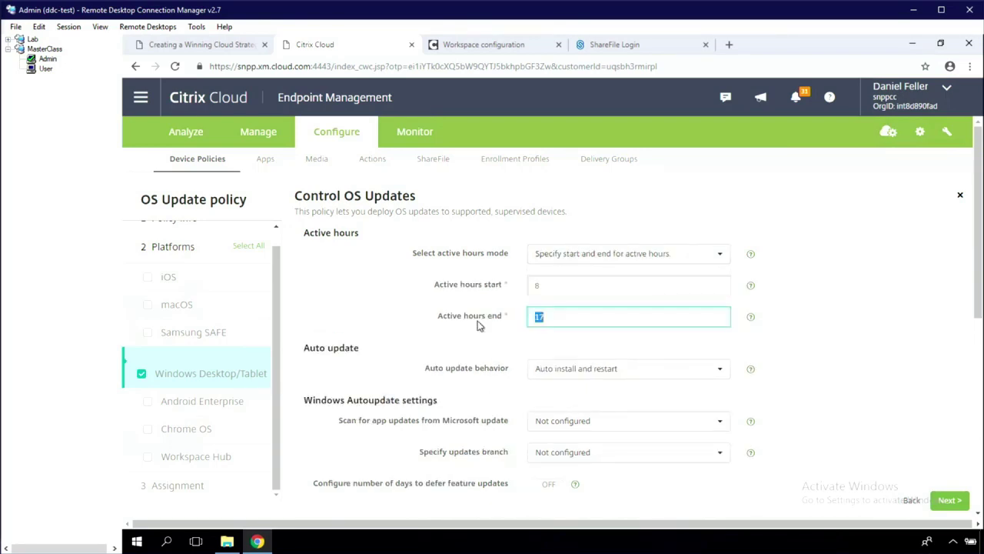
{"action": "type", "text": "19"}
{"action": "left_click", "coordinate": [566, 370]}
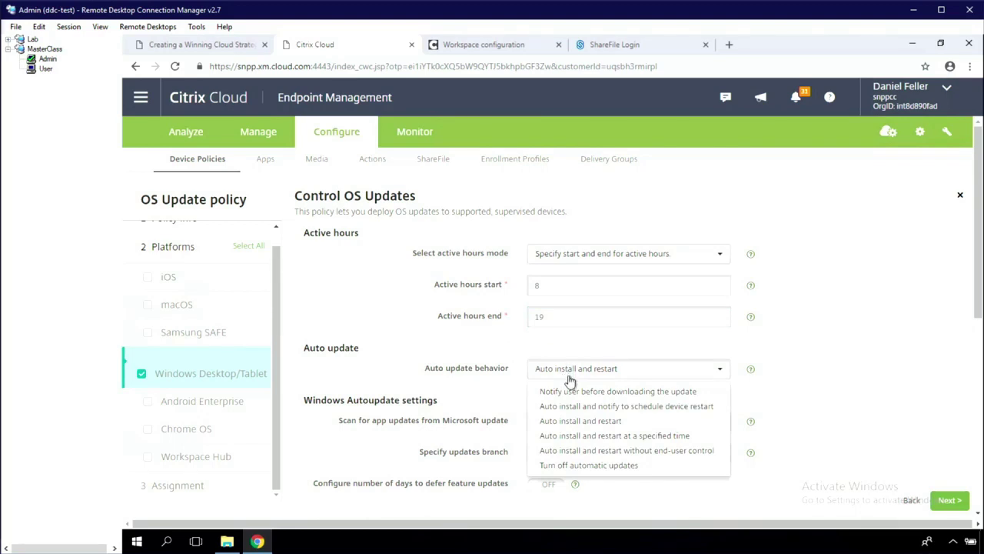
{"action": "left_click", "coordinate": [568, 405]}
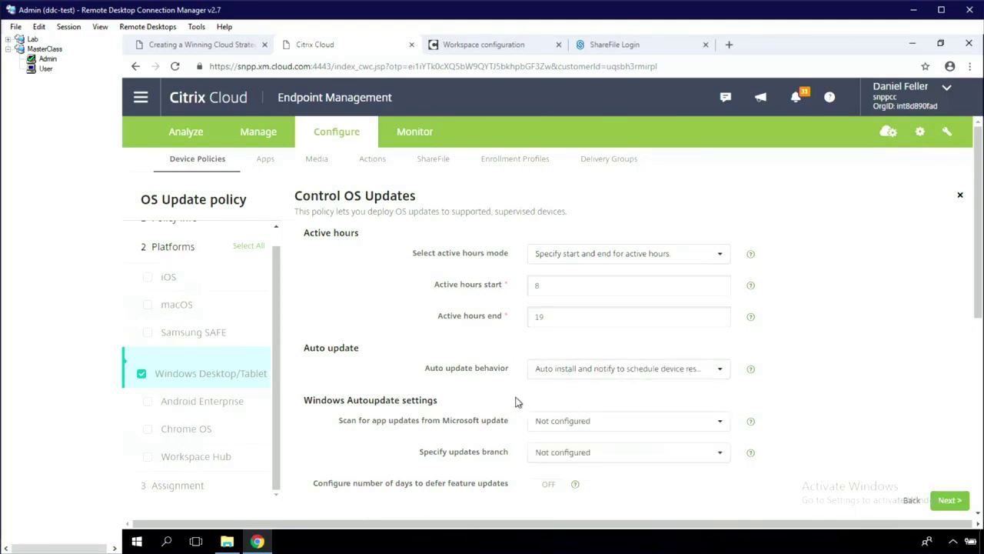
{"action": "left_click", "coordinate": [569, 423]}
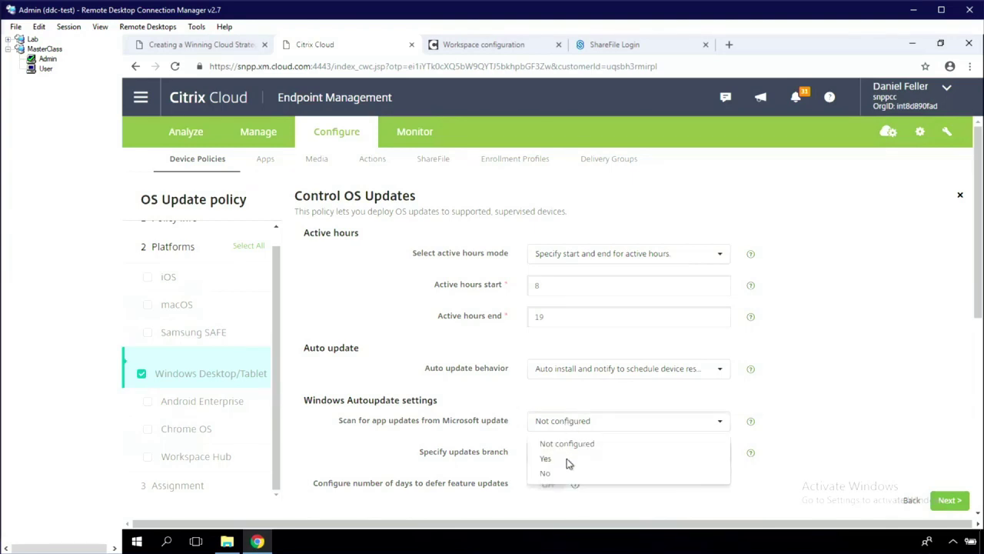
{"action": "left_click", "coordinate": [566, 459]}
- Use the Current Branch and defer feature updates 30 days and quality updates 10 days
{"action": "scroll", "coordinate": [864, 427], "scroll_direction": "down", "scroll_amount": 2}
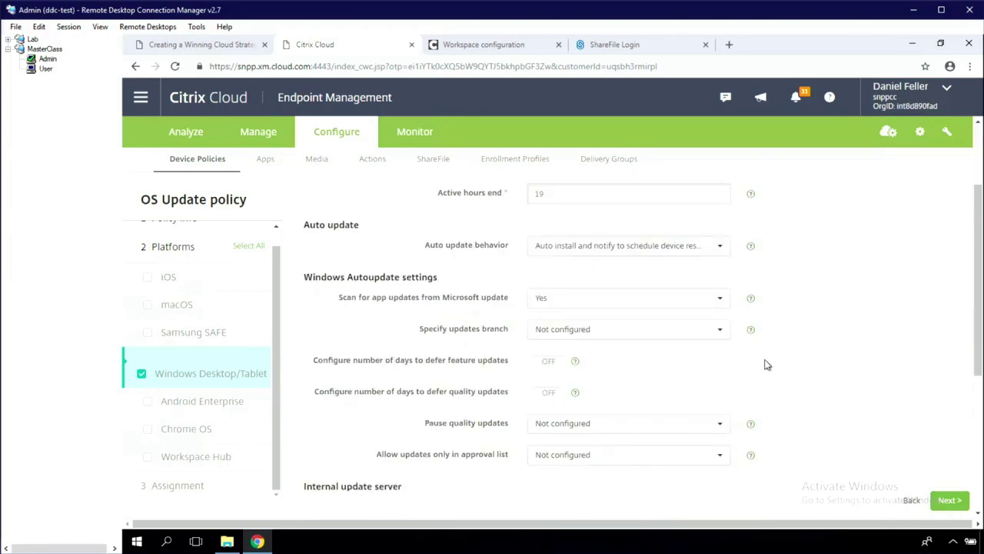
{"action": "left_click", "coordinate": [630, 332]}
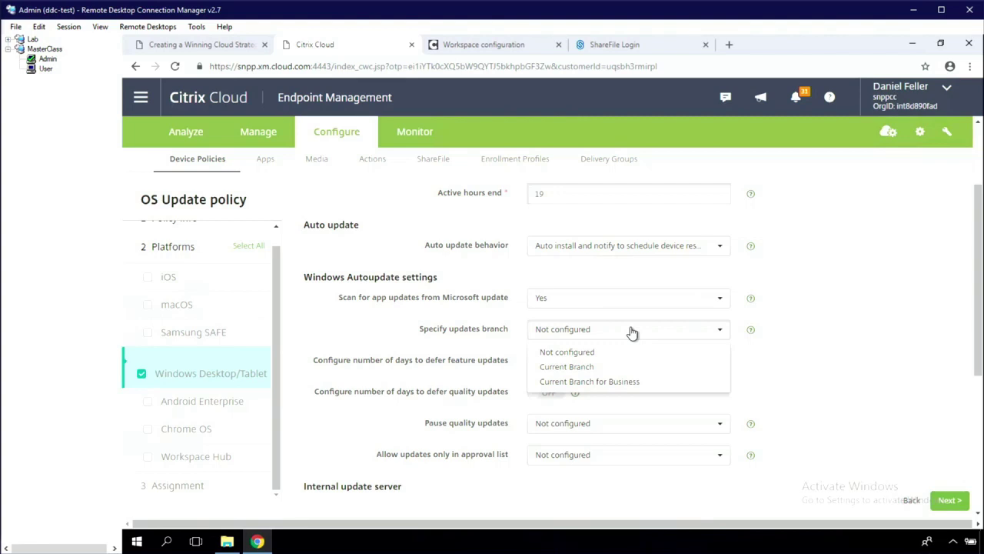
{"action": "left_click", "coordinate": [584, 368]}
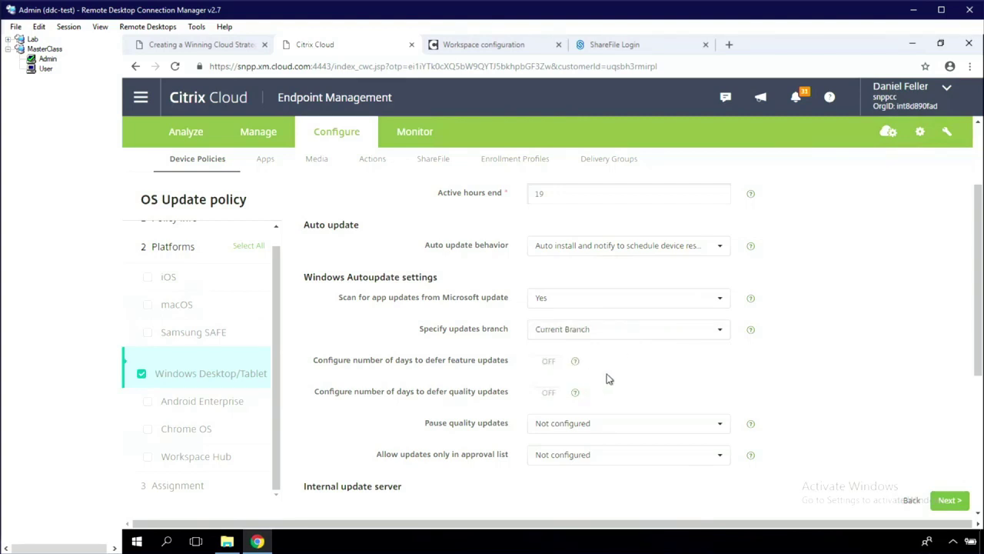
{"action": "left_click", "coordinate": [548, 361]}
{"action": "left_click", "coordinate": [559, 392]}
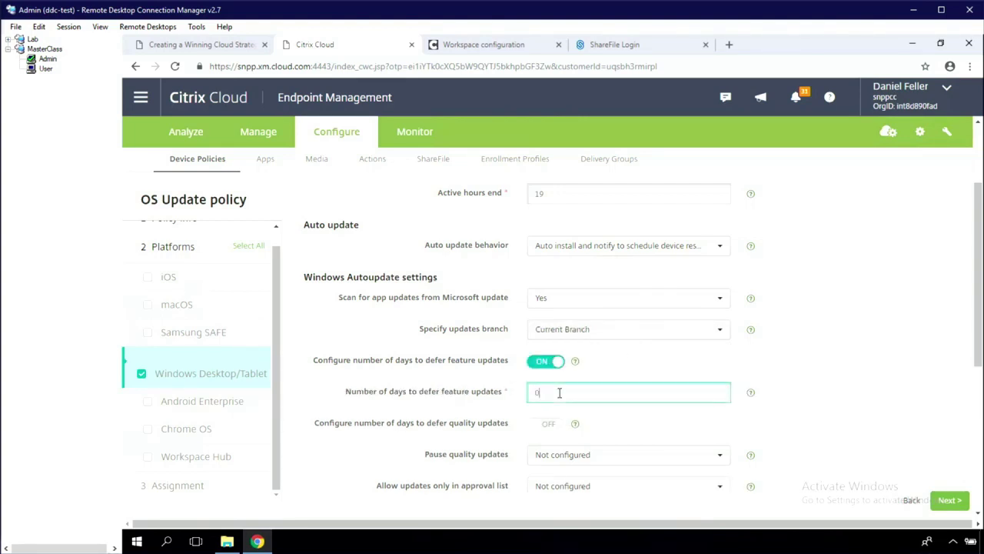
{"action": "type", "text": "30"}
{"action": "left_click", "coordinate": [549, 423]}
{"action": "left_click", "coordinate": [561, 452]}
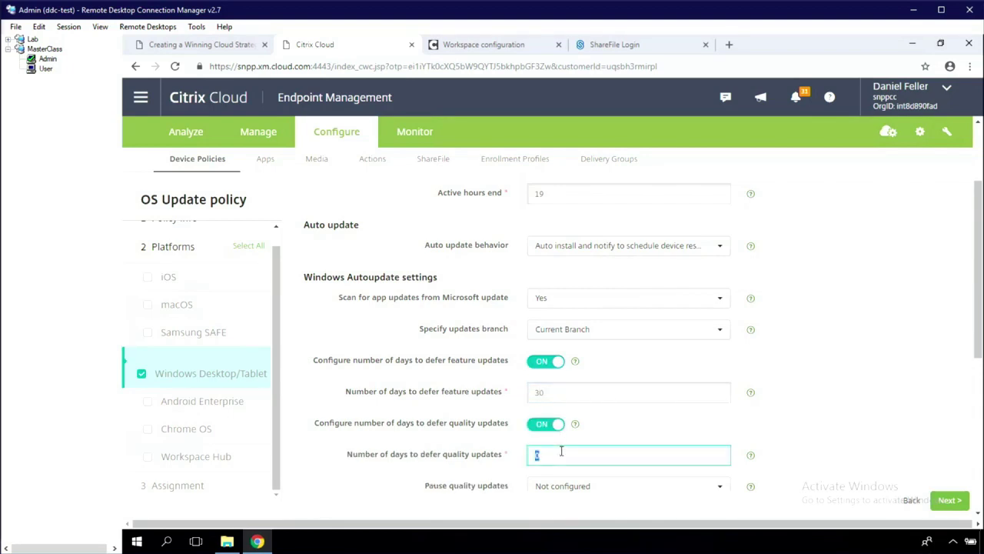
{"action": "type", "text": "10"}
- Assign the OS Update policy to AllUsers and save it
{"action": "scroll", "coordinate": [667, 432], "scroll_direction": "down", "scroll_amount": 2}
{"action": "scroll", "coordinate": [669, 430], "scroll_direction": "down", "scroll_amount": 1}
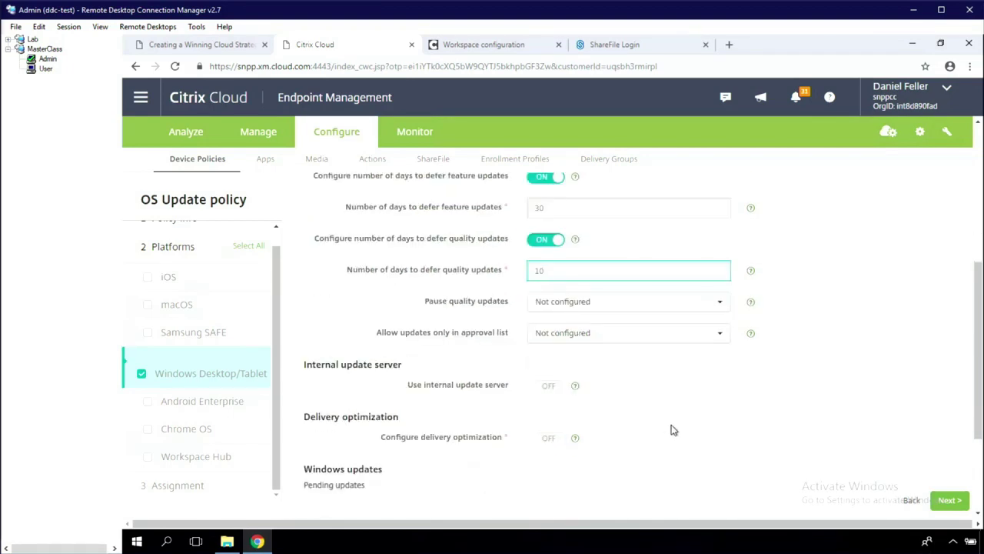
{"action": "scroll", "coordinate": [671, 430], "scroll_direction": "down", "scroll_amount": 3}
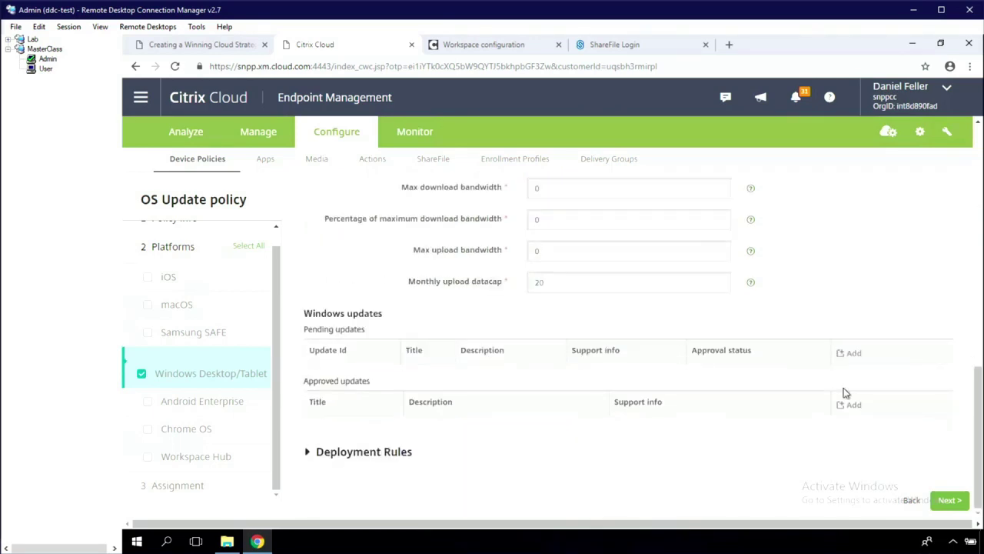
{"action": "left_click", "coordinate": [949, 500]}
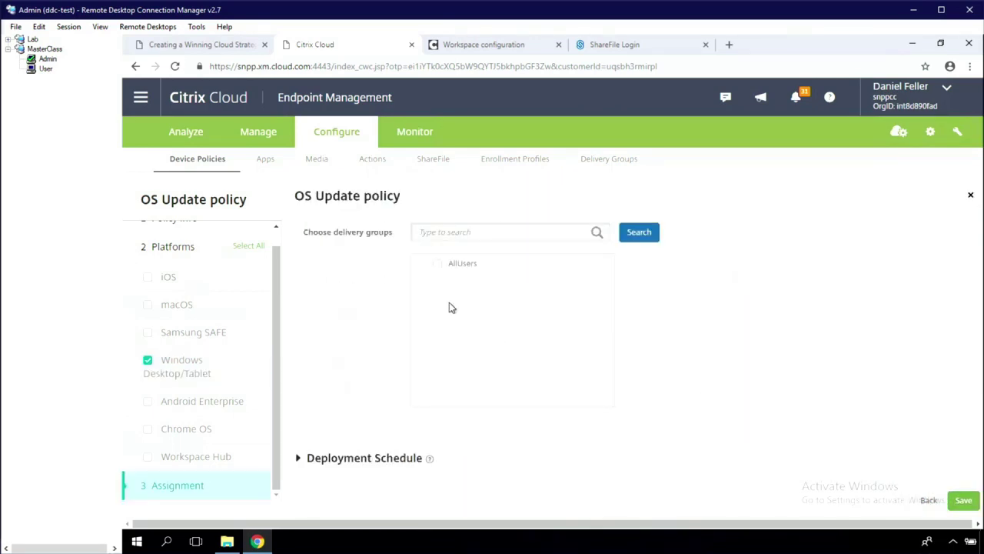
{"action": "left_click", "coordinate": [438, 264]}
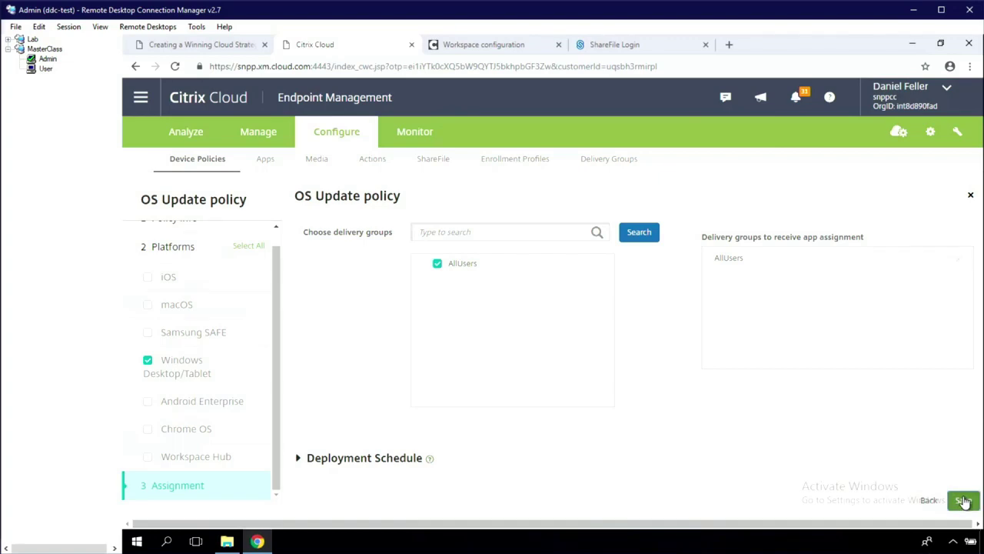
{"action": "left_click", "coordinate": [963, 500]}
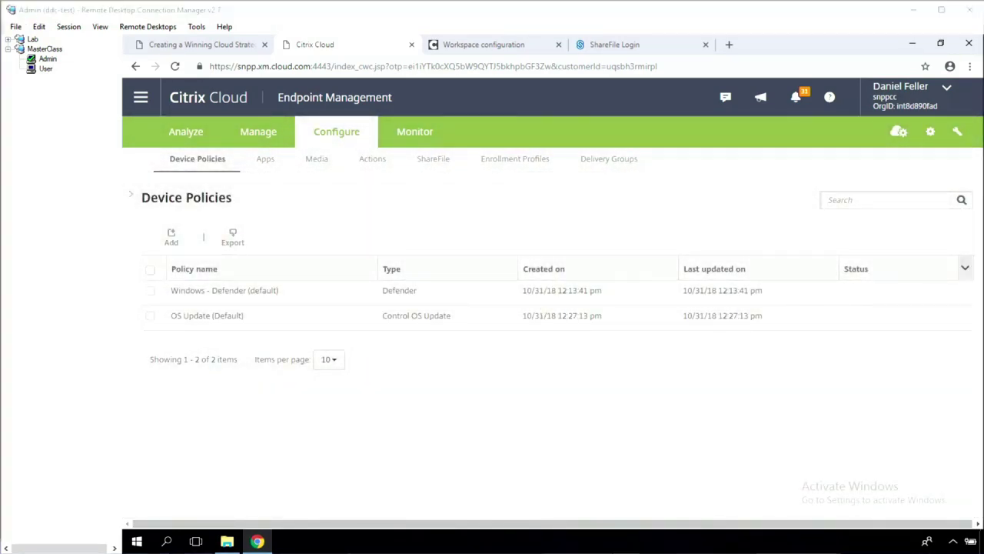
- Create a Windows Desktop/Tablet Restrictions policy named 'Restrictions (Default)'
{"action": "left_click", "coordinate": [171, 239]}
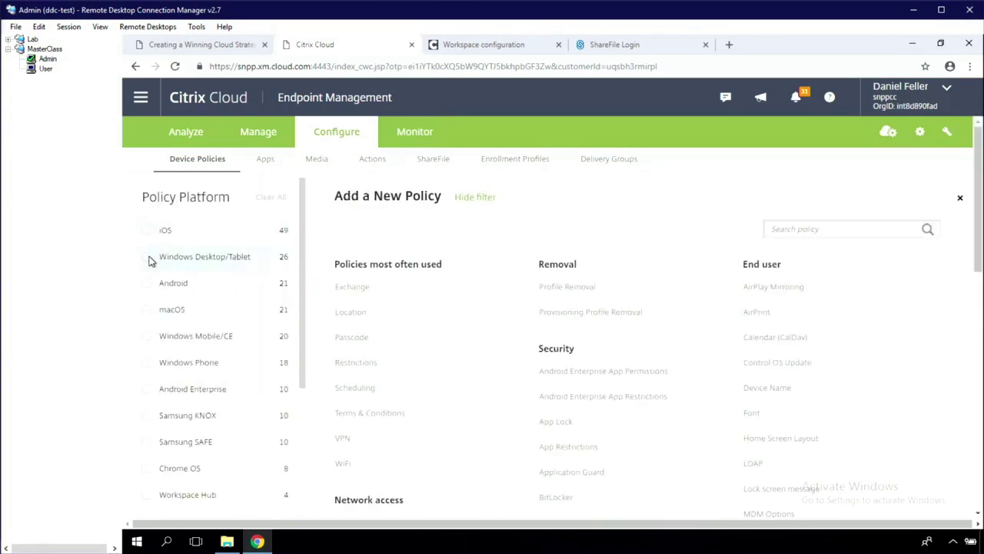
{"action": "left_click", "coordinate": [148, 258]}
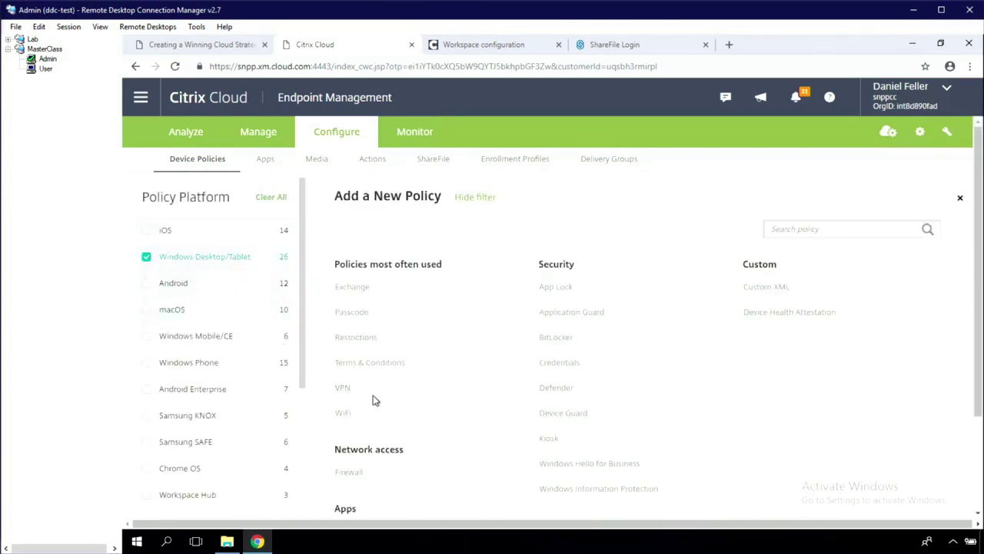
{"action": "left_click", "coordinate": [367, 346]}
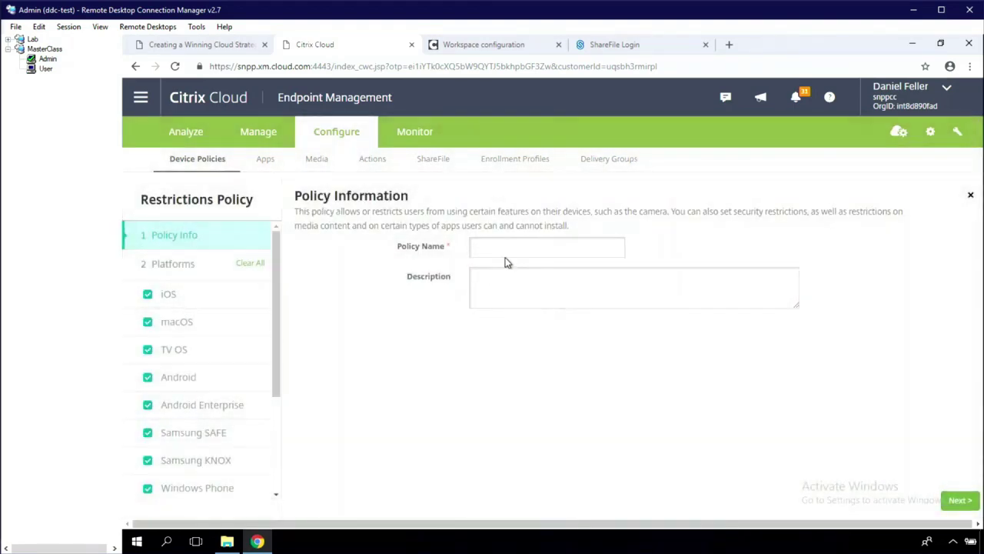
{"action": "left_click", "coordinate": [506, 250]}
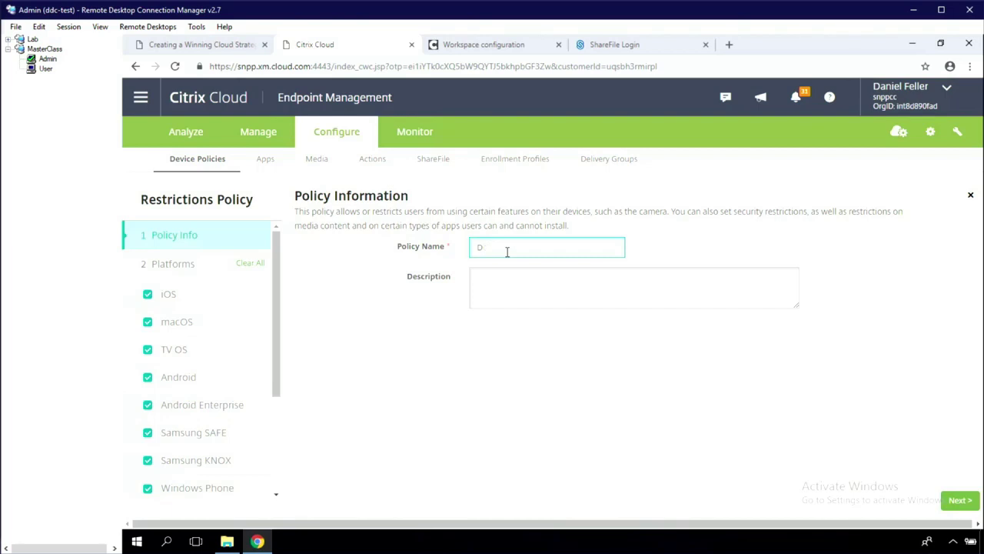
{"action": "type", "text": "Restrictions (Default)"}
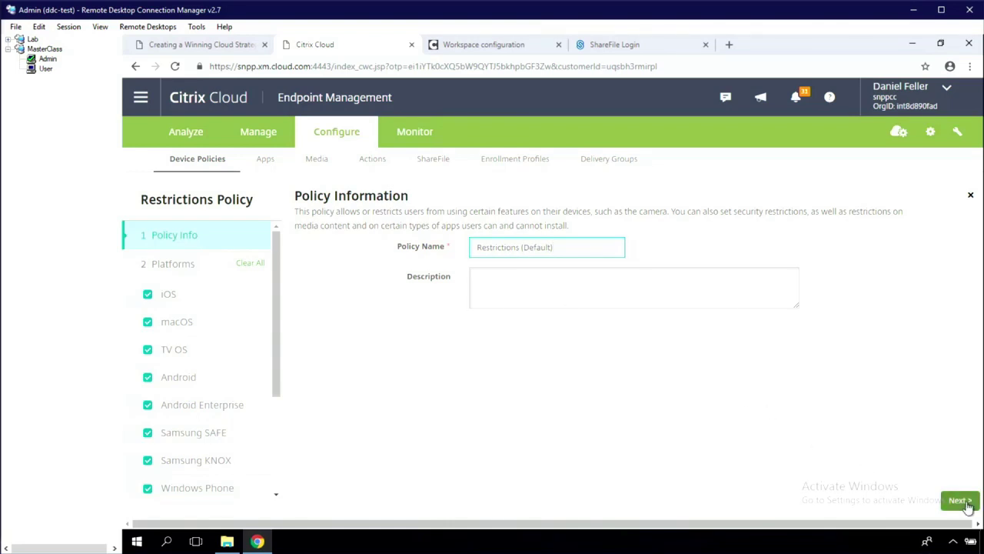
- Clear all platforms and select only Windows Desktop/Tablet for the Restrictions policy
{"action": "left_click", "coordinate": [960, 500]}
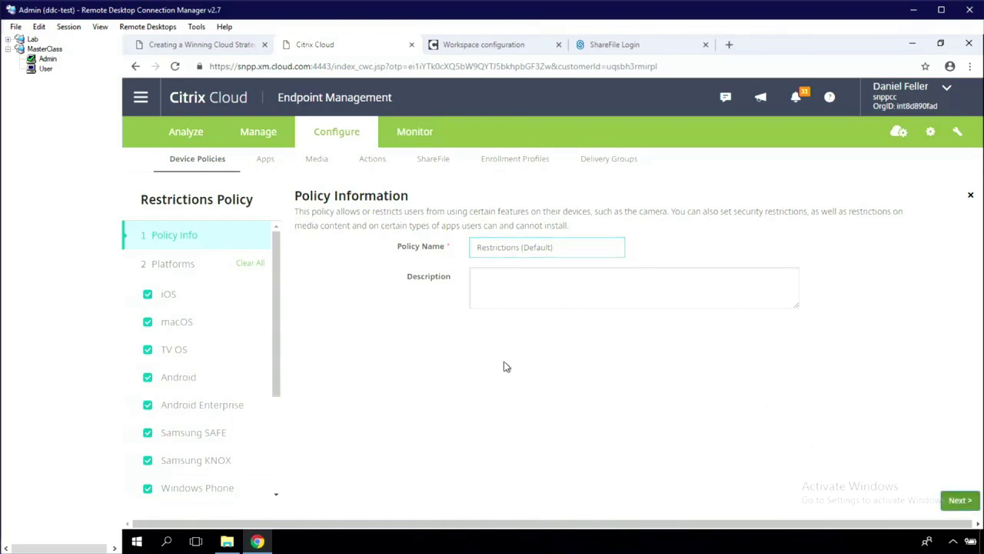
{"action": "left_click", "coordinate": [248, 262]}
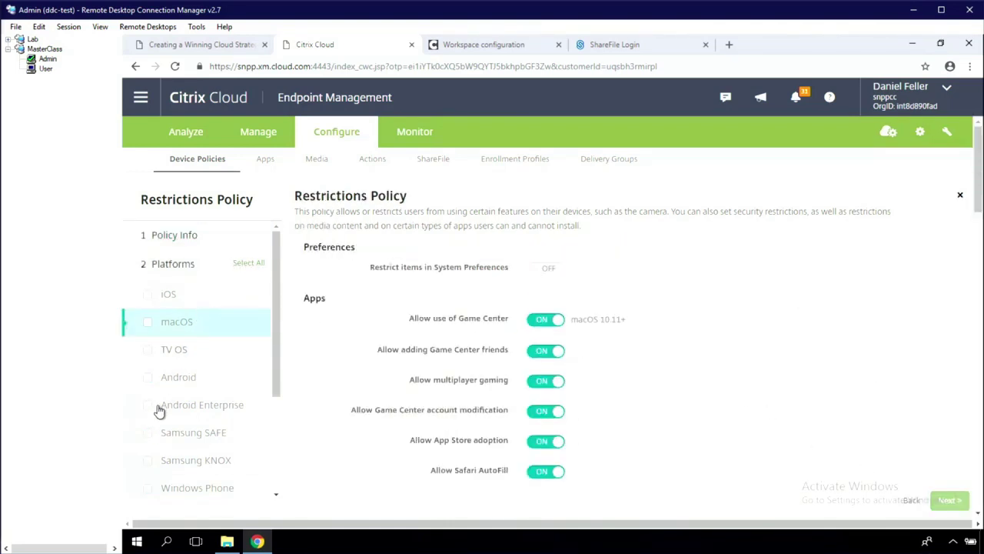
{"action": "scroll", "coordinate": [189, 388], "scroll_direction": "down", "scroll_amount": 1}
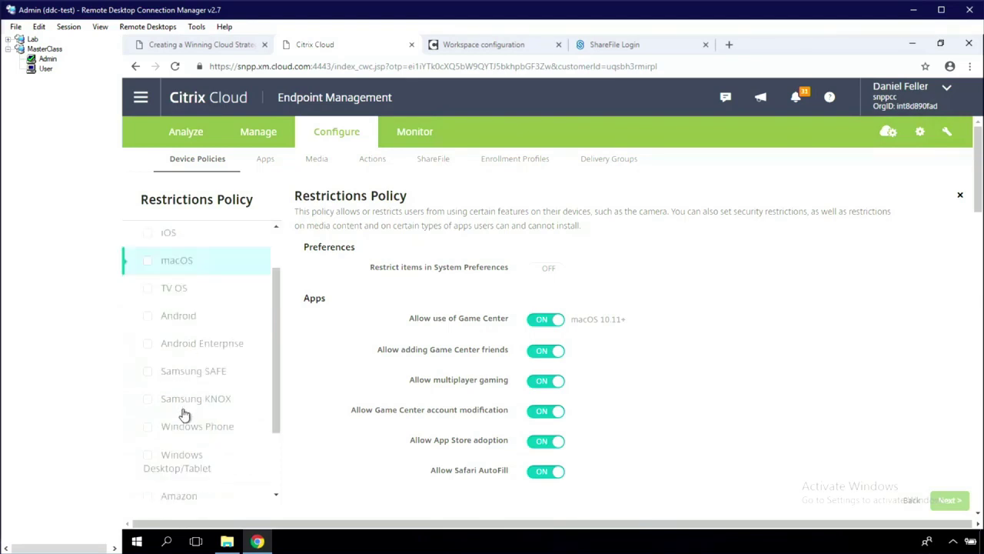
{"action": "left_click", "coordinate": [149, 458]}
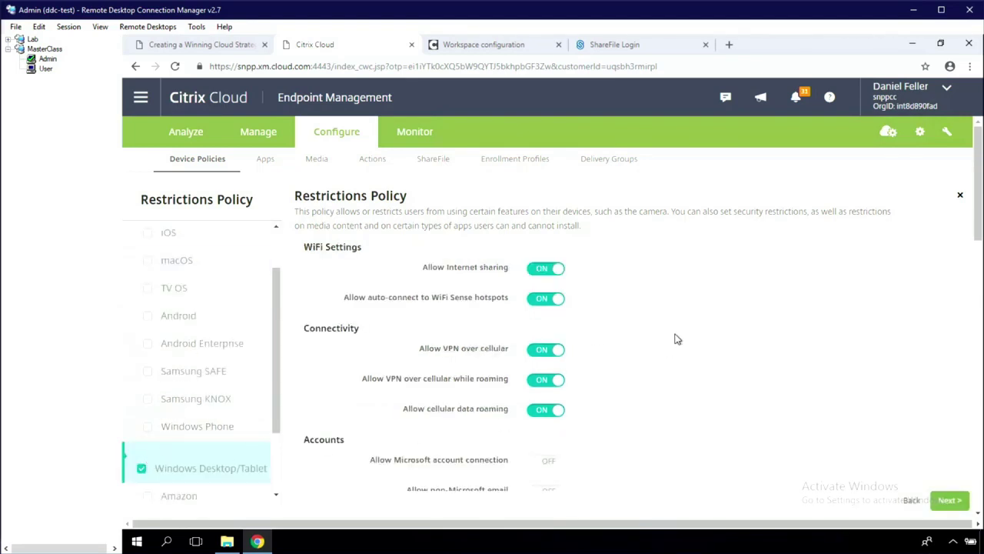
- Turn off Internet sharing, WiFi Sense hotspot auto-connect and camera use
{"action": "left_click", "coordinate": [544, 271]}
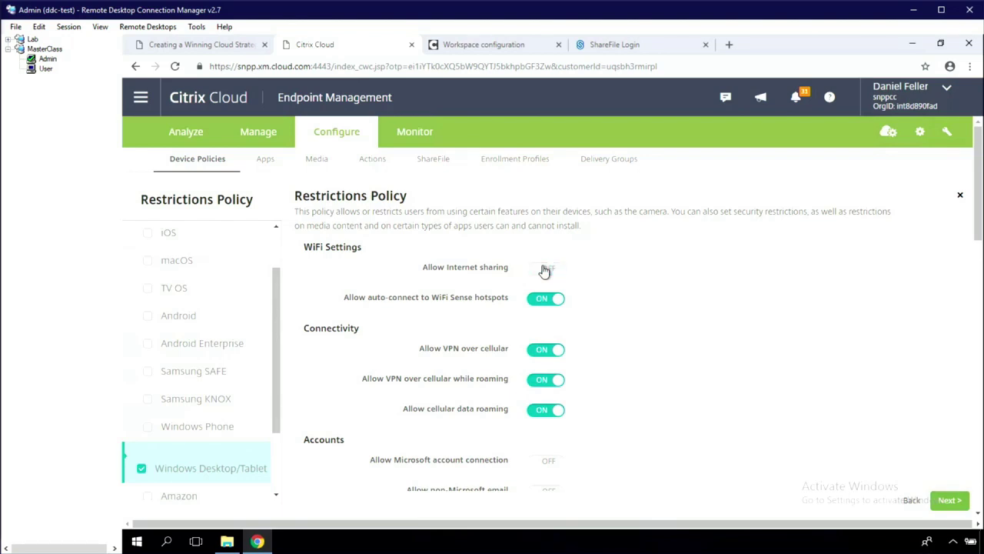
{"action": "left_click", "coordinate": [543, 301]}
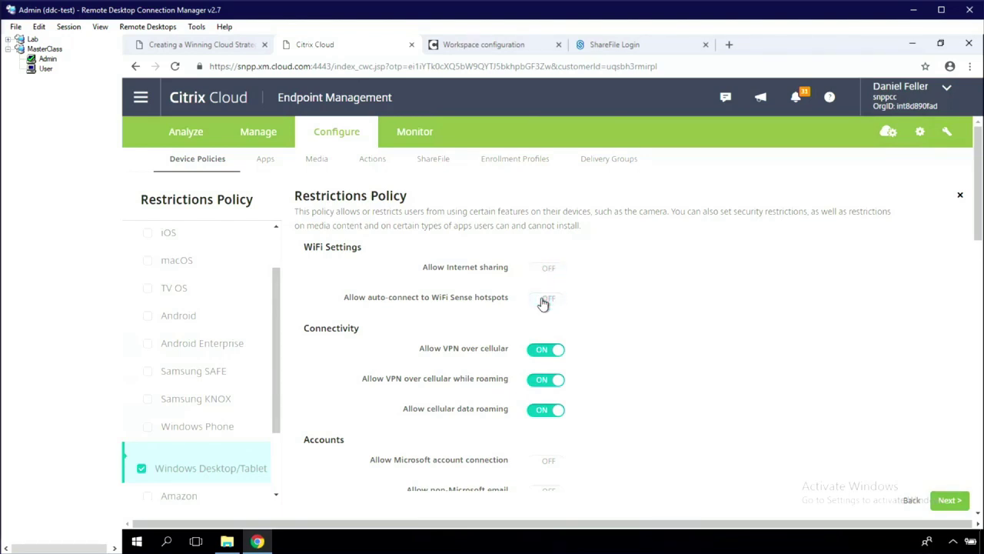
{"action": "scroll", "coordinate": [544, 303], "scroll_direction": "down", "scroll_amount": 1}
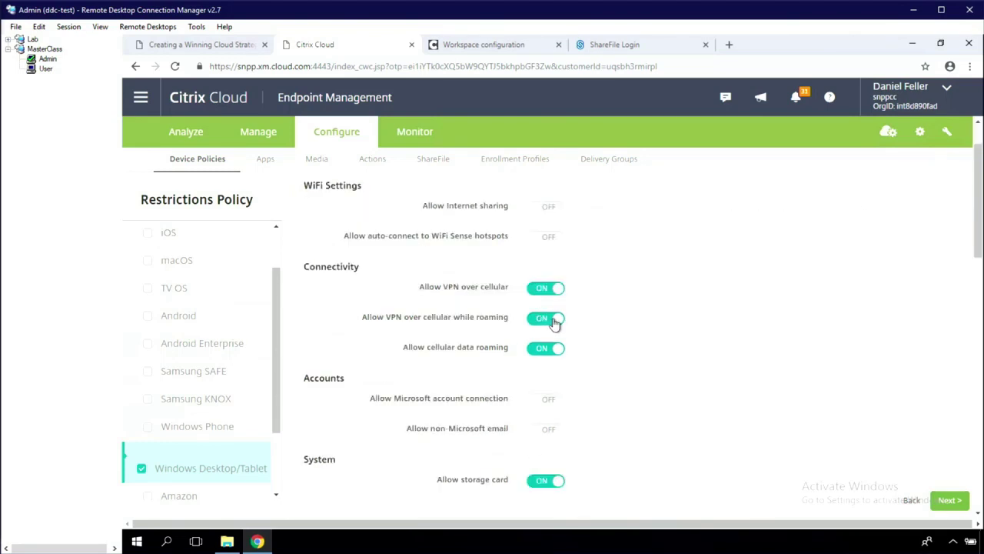
{"action": "scroll", "coordinate": [556, 325], "scroll_direction": "down", "scroll_amount": 1}
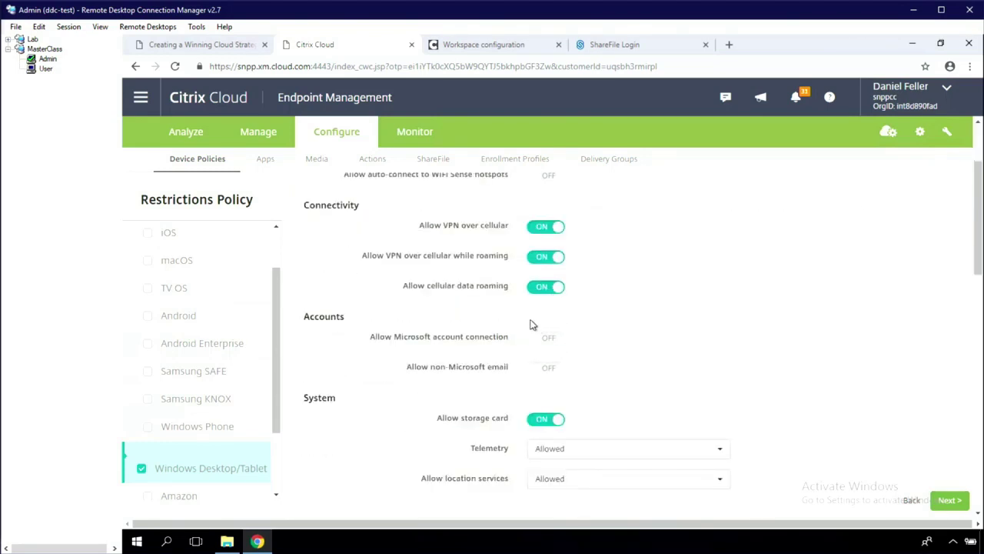
{"action": "scroll", "coordinate": [539, 329], "scroll_direction": "down", "scroll_amount": 1}
{"action": "scroll", "coordinate": [539, 329], "scroll_direction": "down", "scroll_amount": 1}
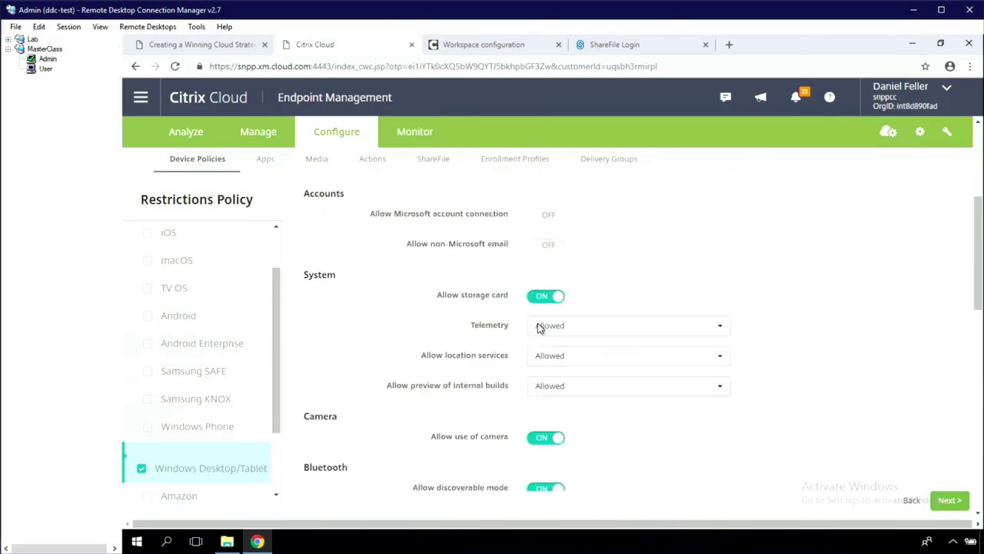
{"action": "scroll", "coordinate": [539, 328], "scroll_direction": "down", "scroll_amount": 1}
{"action": "scroll", "coordinate": [540, 328], "scroll_direction": "down", "scroll_amount": 1}
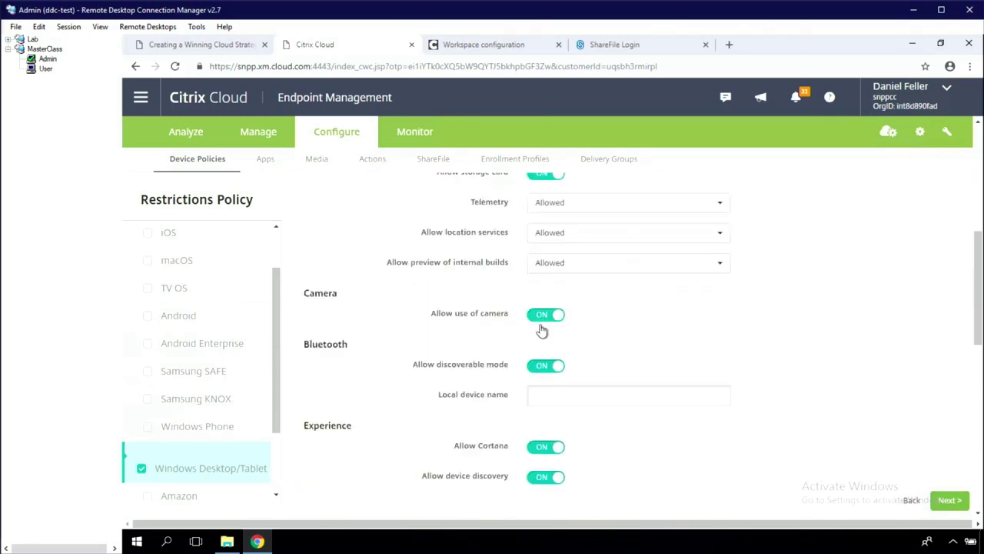
{"action": "left_click", "coordinate": [540, 319]}
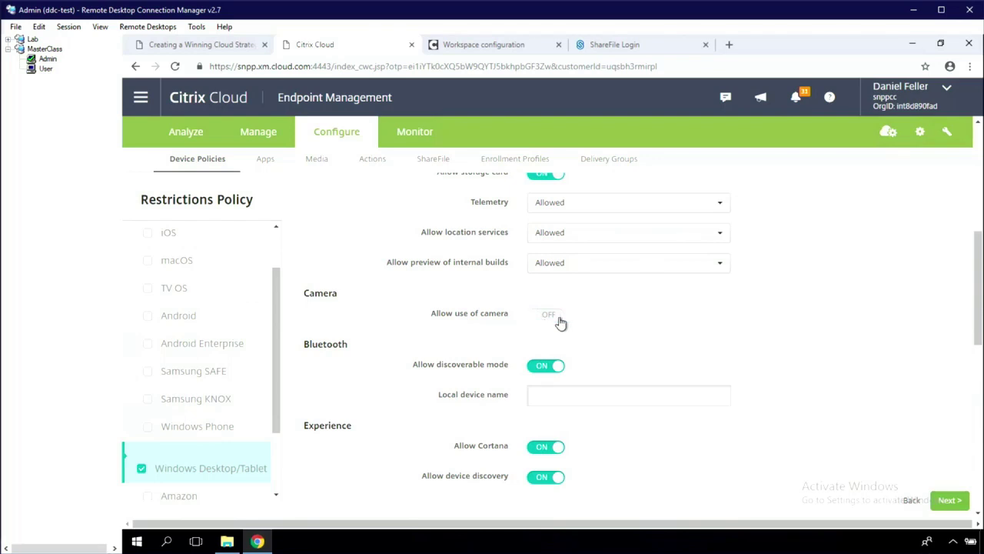
- Leave the remaining restrictions on and advance to delivery group assignment
{"action": "scroll", "coordinate": [586, 324], "scroll_direction": "down", "scroll_amount": 1}
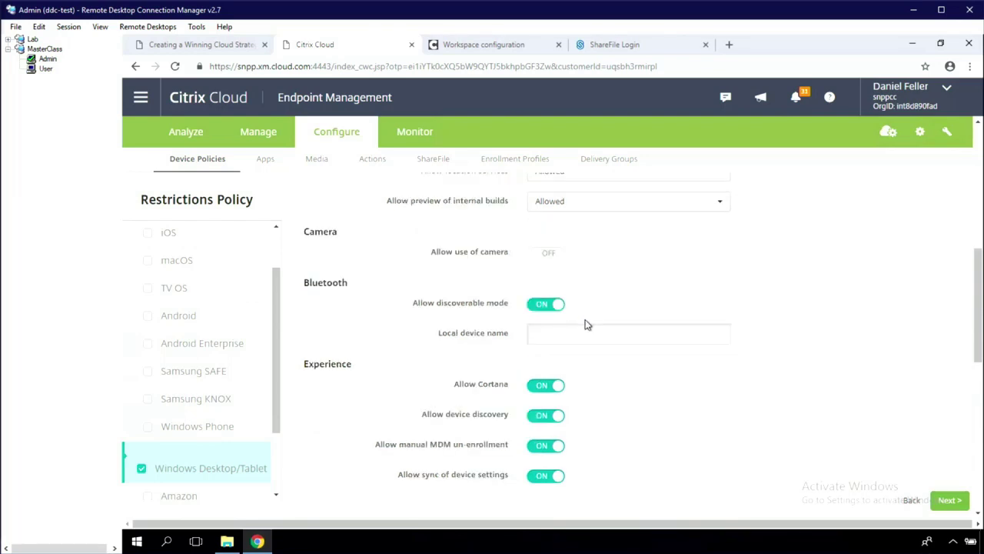
{"action": "scroll", "coordinate": [587, 324], "scroll_direction": "down", "scroll_amount": 1}
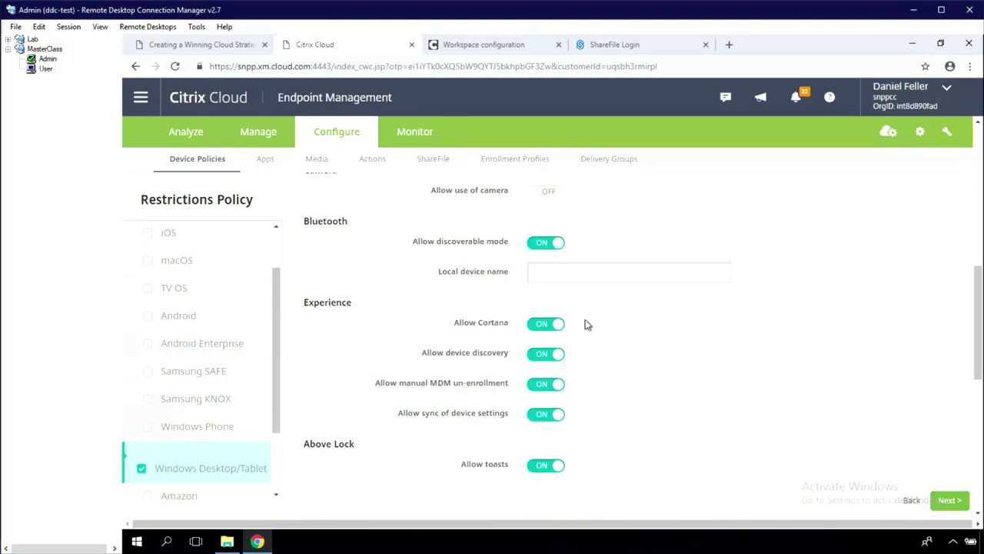
{"action": "scroll", "coordinate": [586, 324], "scroll_direction": "down", "scroll_amount": 1}
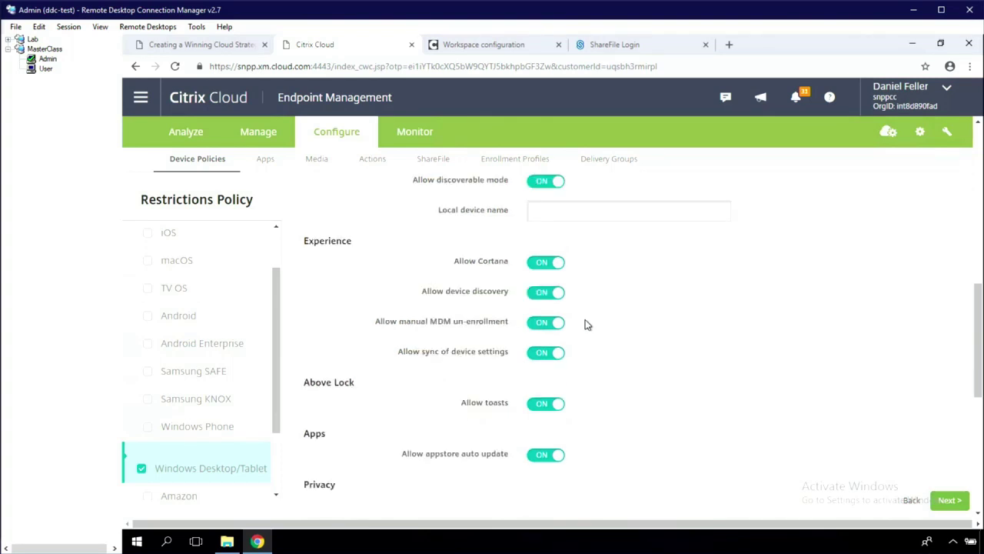
{"action": "scroll", "coordinate": [587, 324], "scroll_direction": "down", "scroll_amount": 2}
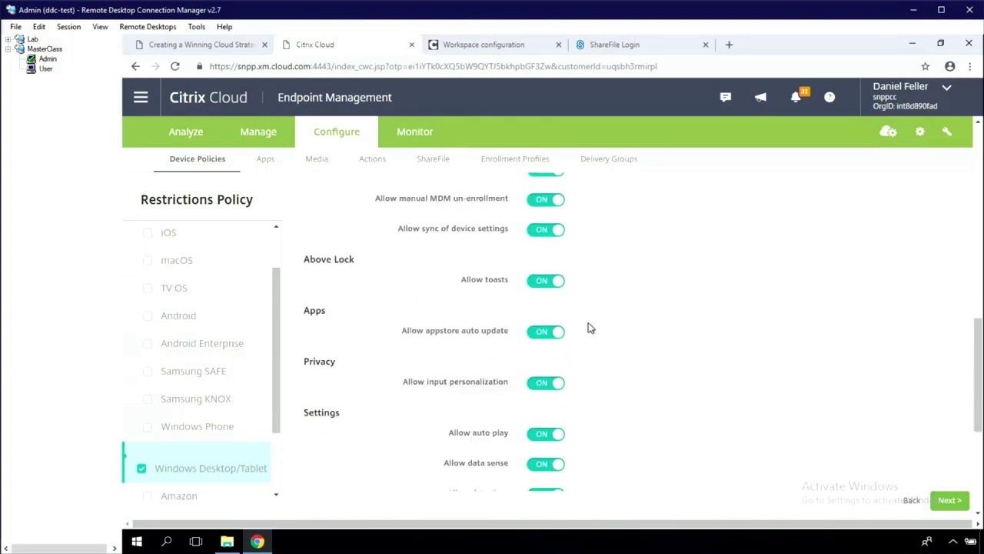
{"action": "scroll", "coordinate": [588, 328], "scroll_direction": "down", "scroll_amount": 2}
{"action": "scroll", "coordinate": [588, 329], "scroll_direction": "down", "scroll_amount": 1}
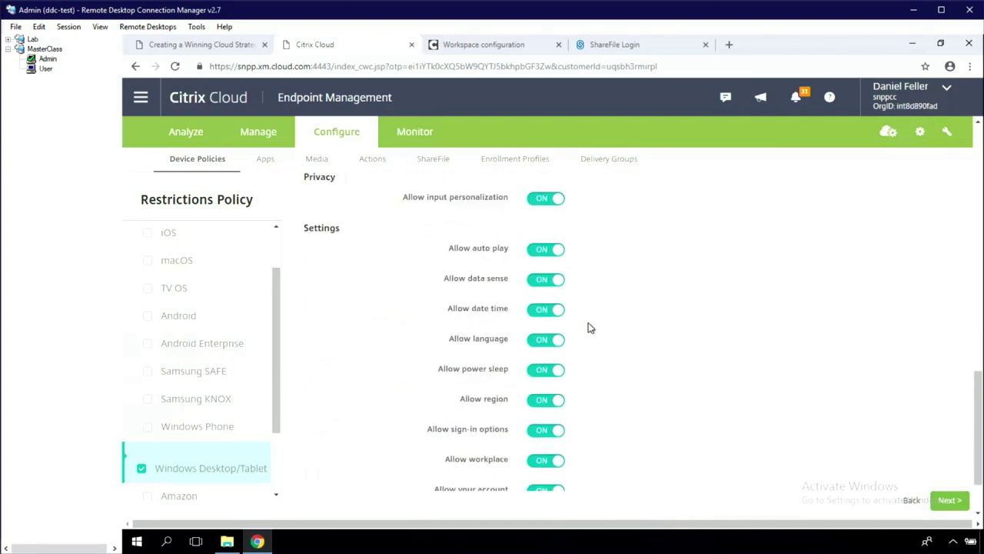
{"action": "scroll", "coordinate": [588, 328], "scroll_direction": "down", "scroll_amount": 1}
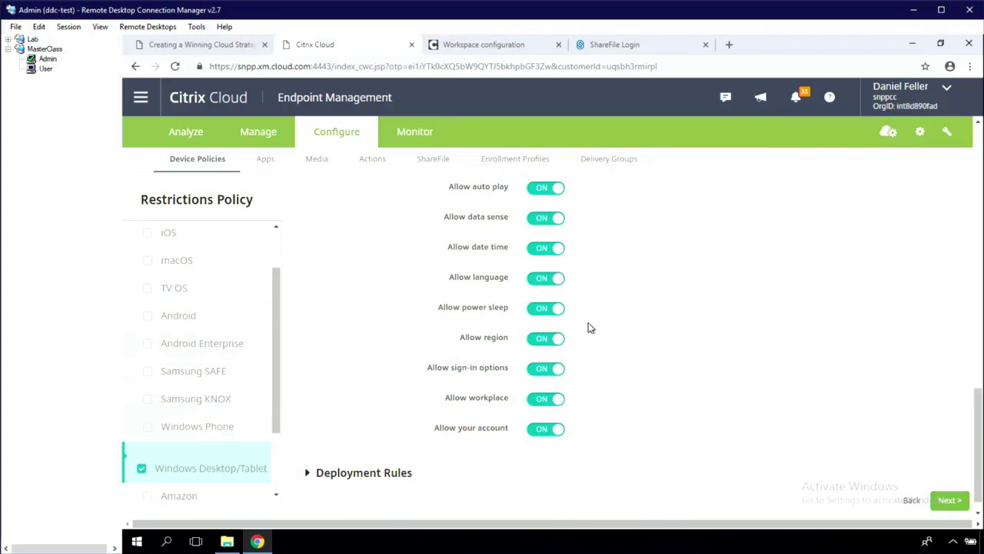
{"action": "scroll", "coordinate": [590, 328], "scroll_direction": "down", "scroll_amount": 1}
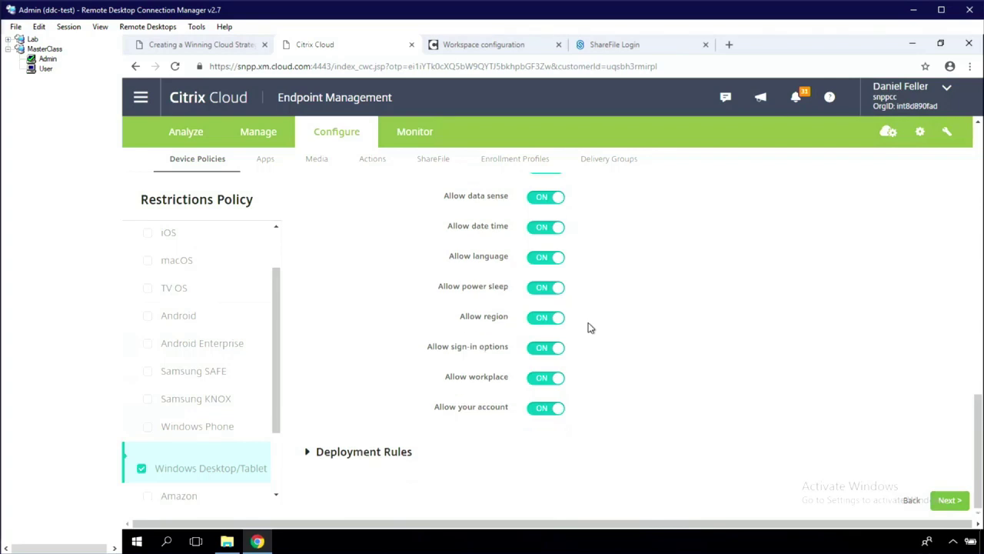
{"action": "left_click", "coordinate": [949, 500]}
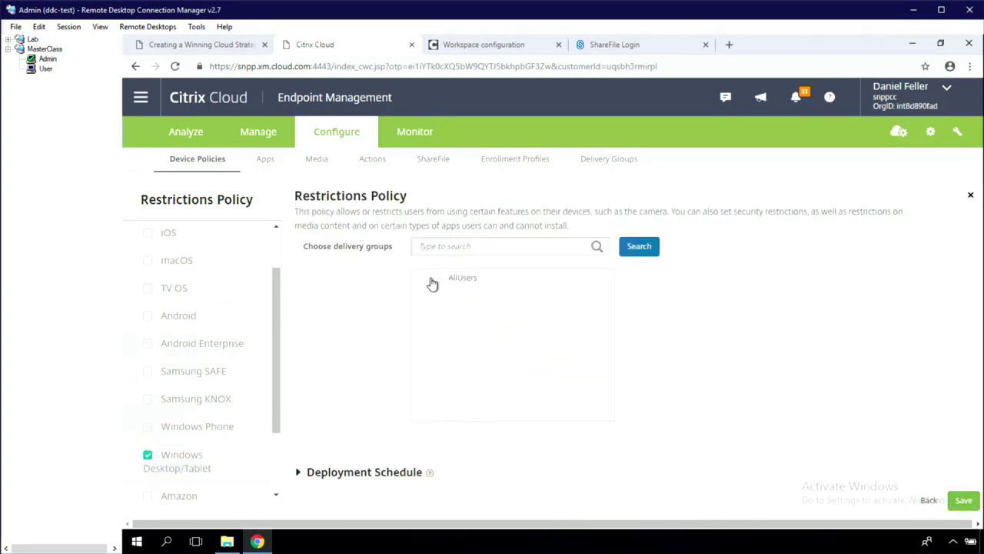
- Assign Restrictions (Default) to AllUsers and save it
{"action": "left_click", "coordinate": [436, 279]}
{"action": "left_click", "coordinate": [962, 500]}
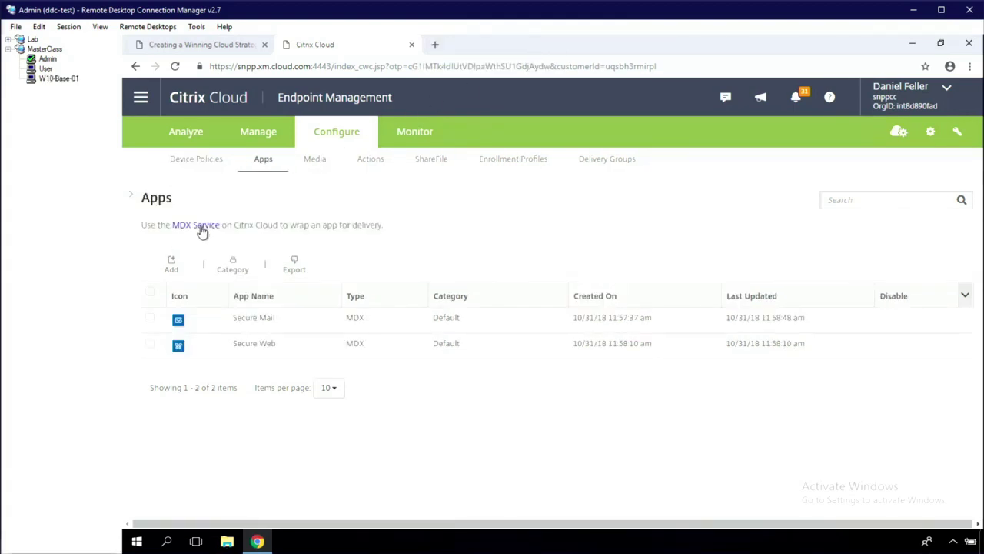
- Create a new Enterprise app named 'Google Chrome'
{"action": "left_click", "coordinate": [172, 265]}
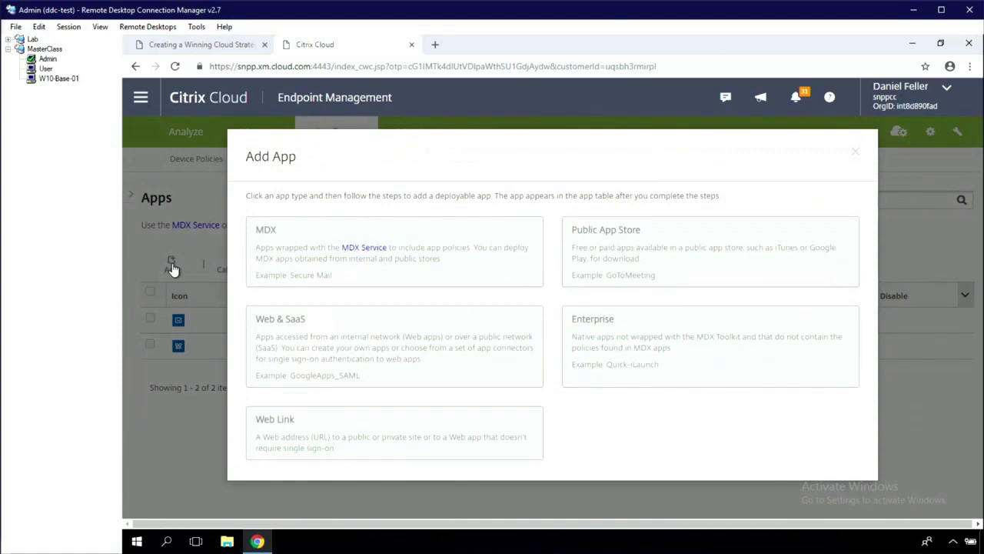
{"action": "left_click", "coordinate": [681, 335]}
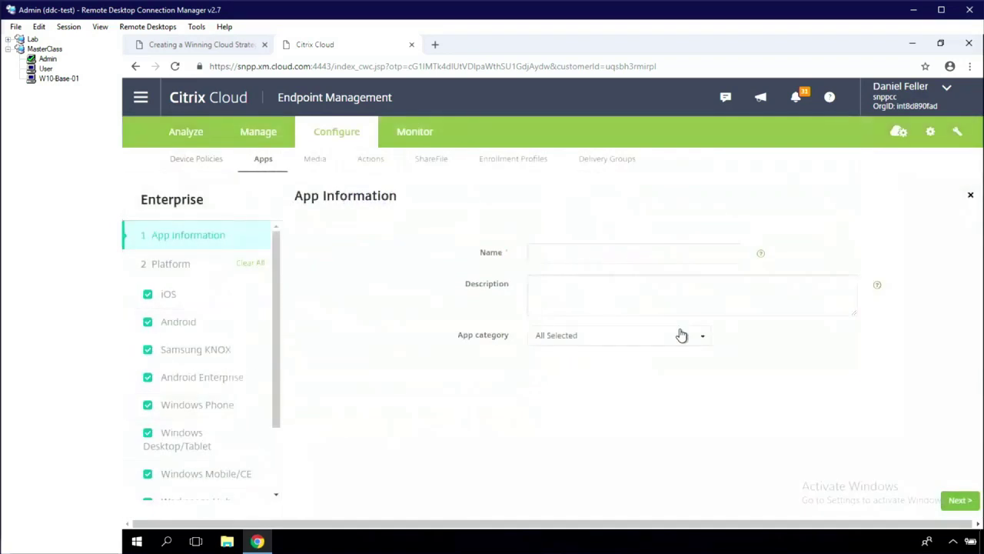
{"action": "left_click", "coordinate": [621, 255]}
{"action": "type", "text": "Goog"}
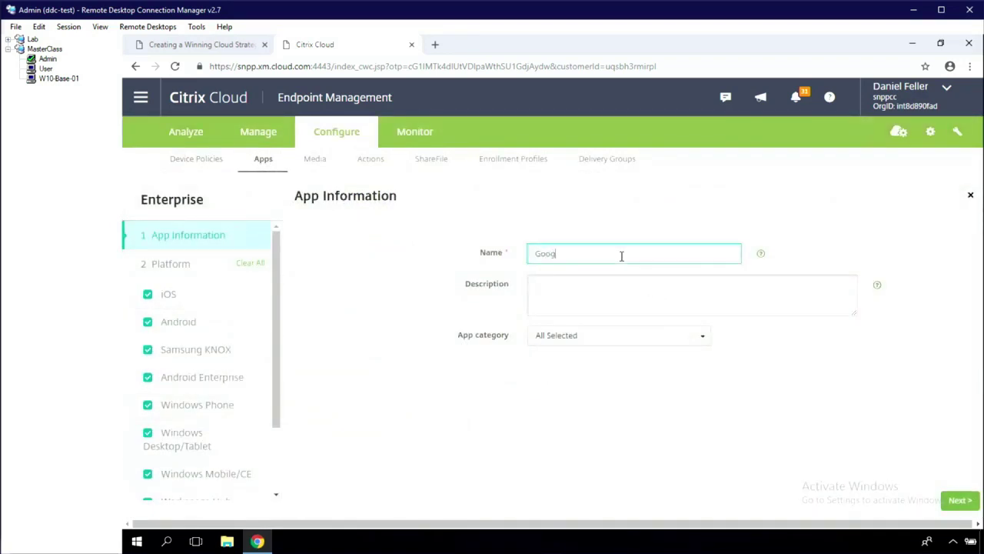
{"action": "type", "text": "le Chrome"}
- Limit the app to Windows Desktop/Tablet and browse for its installer file
{"action": "left_click", "coordinate": [255, 263]}
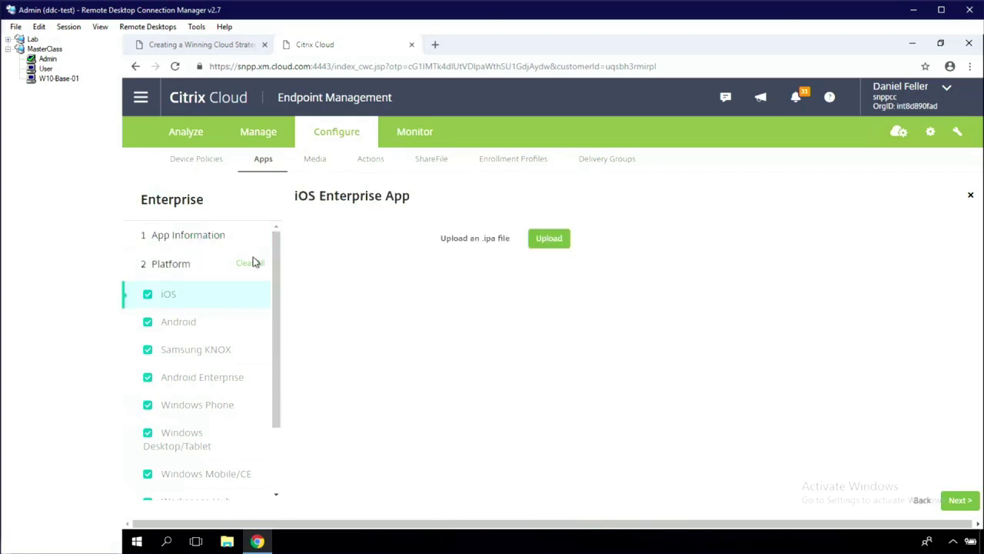
{"action": "left_click", "coordinate": [252, 263]}
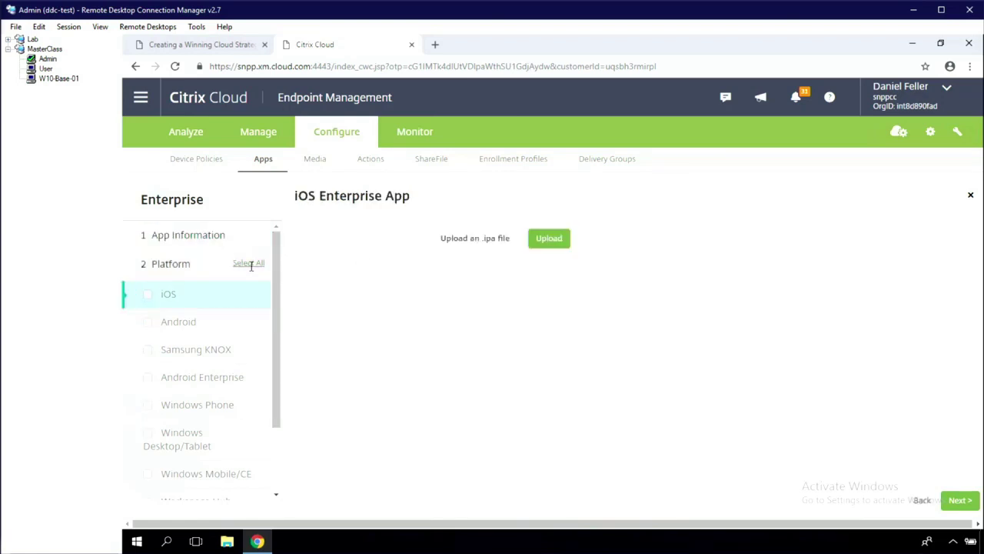
{"action": "left_click", "coordinate": [146, 442]}
{"action": "left_click", "coordinate": [555, 241]}
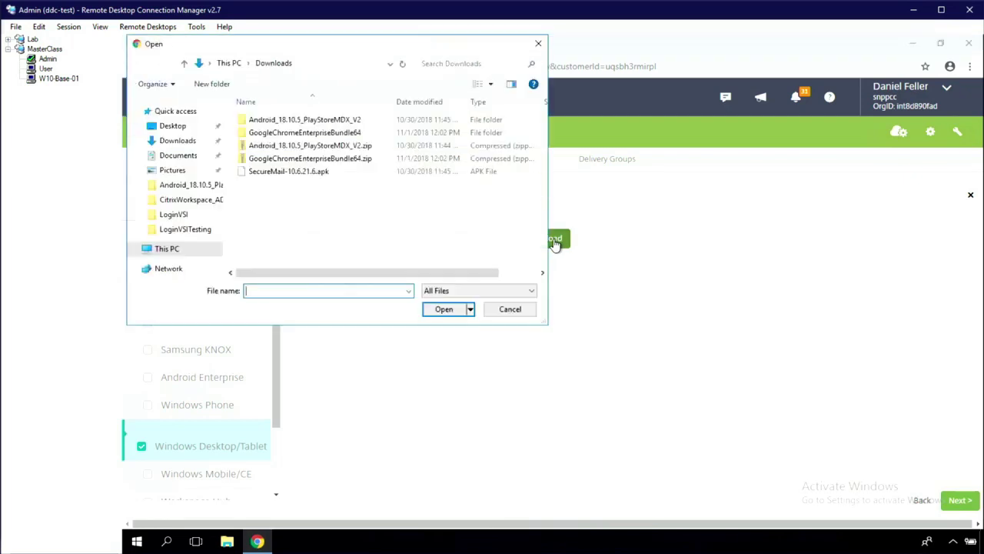
- Upload GoogleChromeStandaloneEnterprise64.msi from the Chrome bundle's Installers folder
{"action": "double_click", "coordinate": [321, 133]}
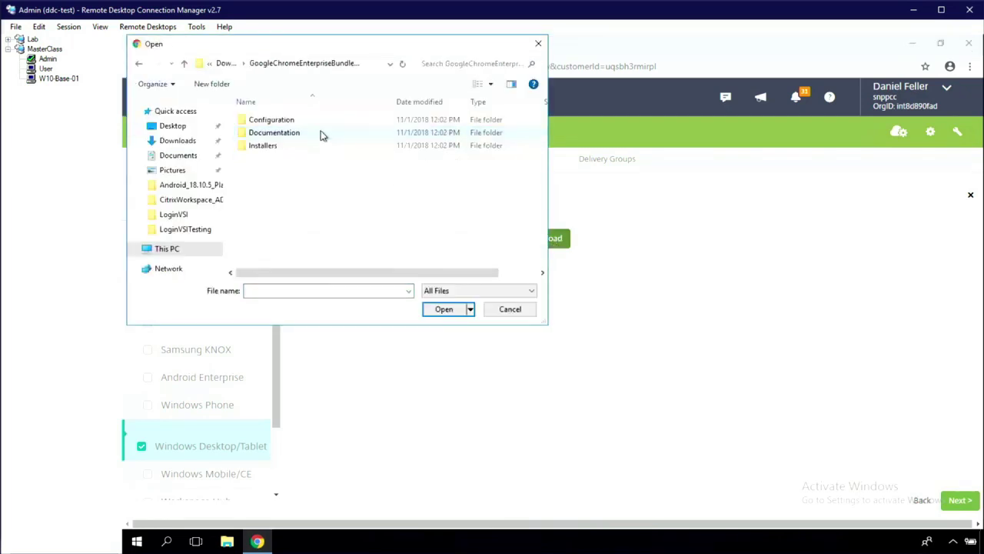
{"action": "double_click", "coordinate": [289, 146]}
{"action": "double_click", "coordinate": [288, 134]}
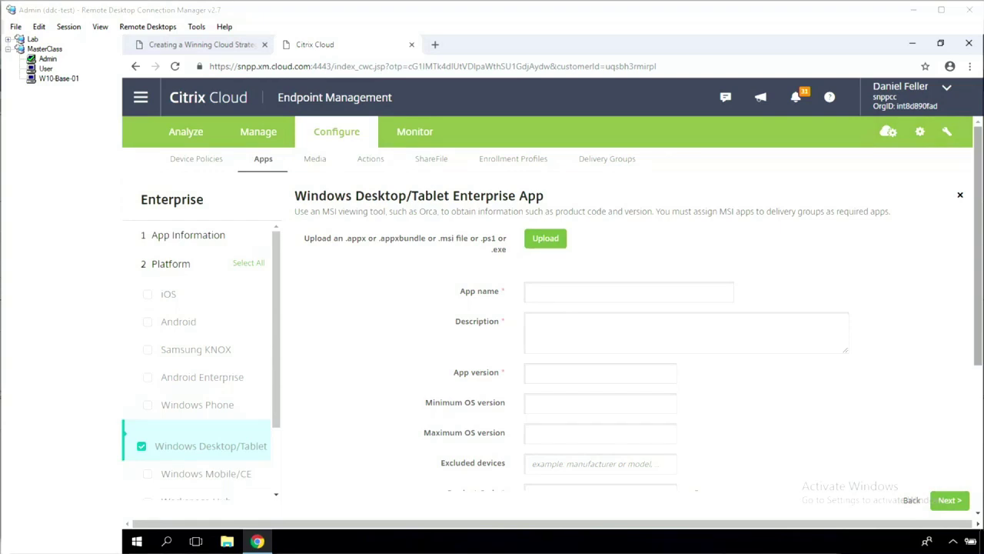
- Enter app name 'Google Chrome', a description, version 67.116.32845 and the installer's product code
{"action": "left_click", "coordinate": [560, 290]}
{"action": "type", "text": "Google Chrome"}
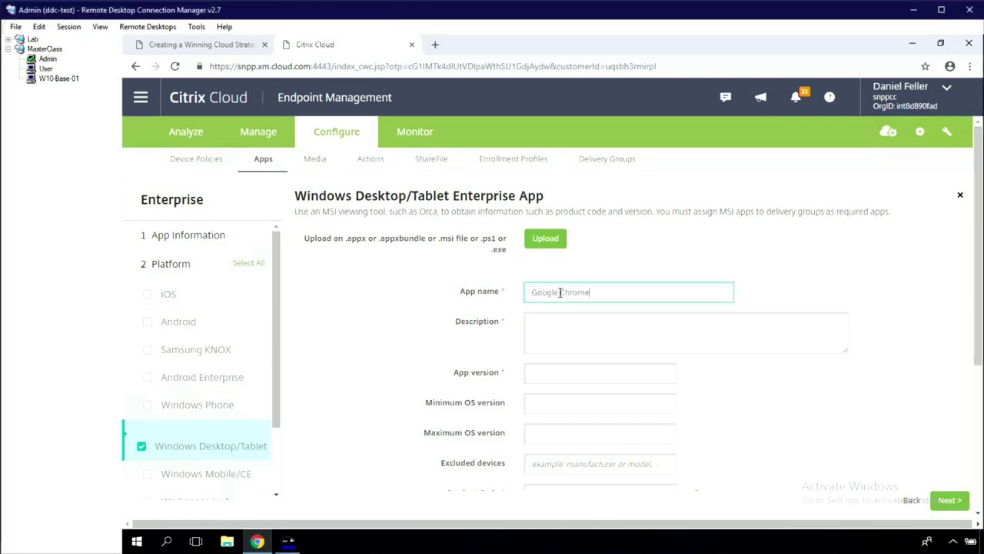
{"action": "left_click", "coordinate": [572, 334]}
{"action": "type", "text": "Goog"}
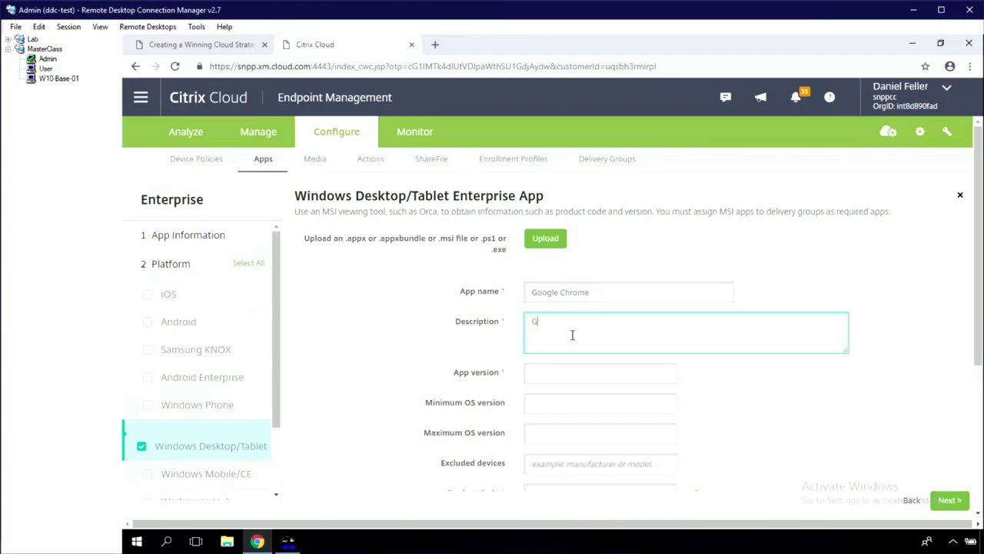
{"action": "type", "text": "ser"}
{"action": "left_click", "coordinate": [576, 376]}
{"action": "type", "text": "67.116.32845"}
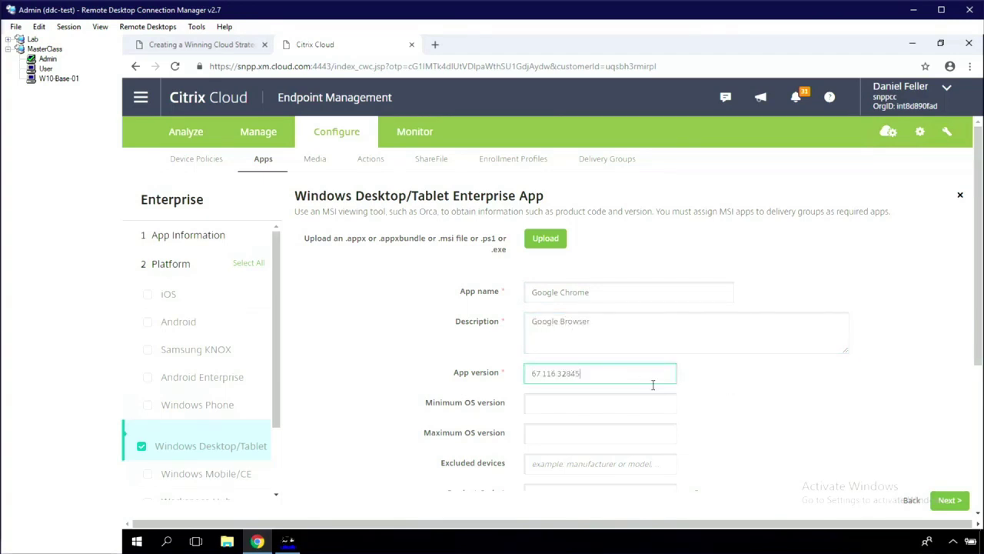
{"action": "scroll", "coordinate": [775, 420], "scroll_direction": "down", "scroll_amount": 1}
{"action": "left_click", "coordinate": [725, 405]}
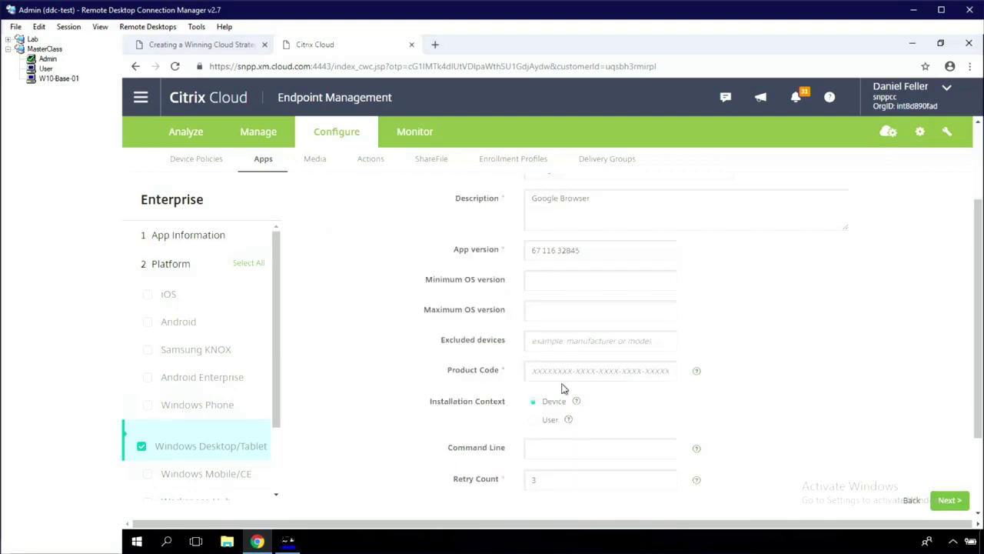
{"action": "left_click", "coordinate": [553, 370]}
{"action": "key", "text": "ctrl+v"}
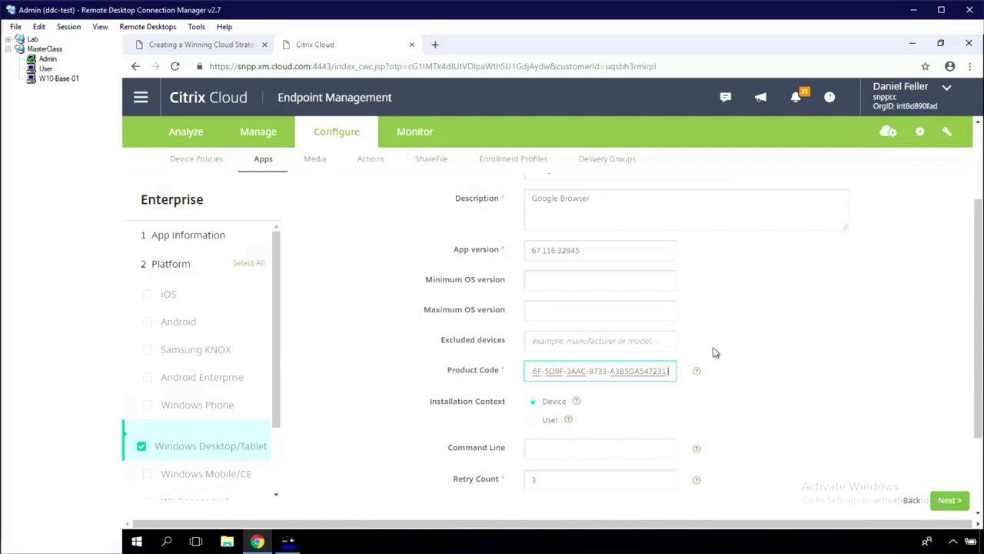
{"action": "scroll", "coordinate": [799, 369], "scroll_direction": "down", "scroll_amount": 3}
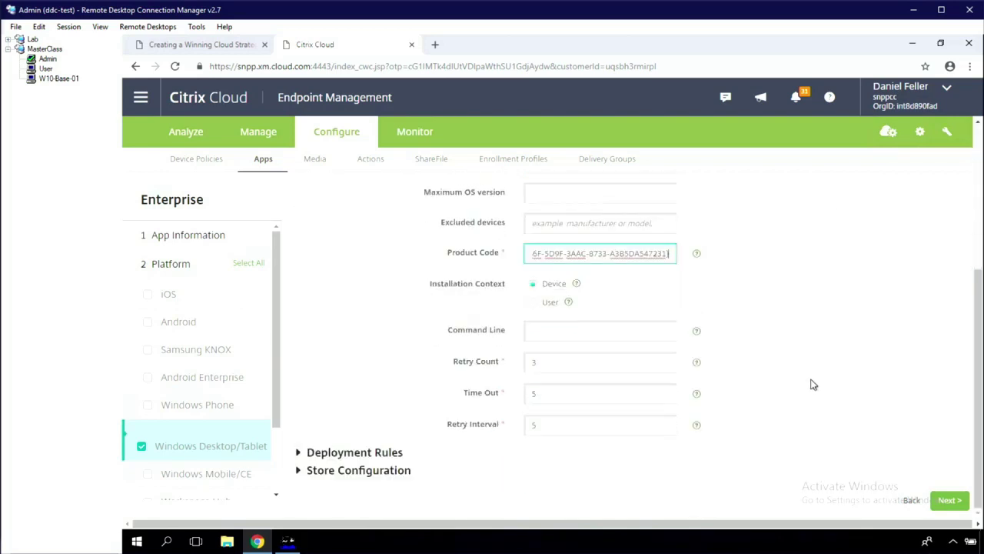
- Skip approvals, assign the Google Chrome app to AllUsers and save it
{"action": "left_click", "coordinate": [947, 501]}
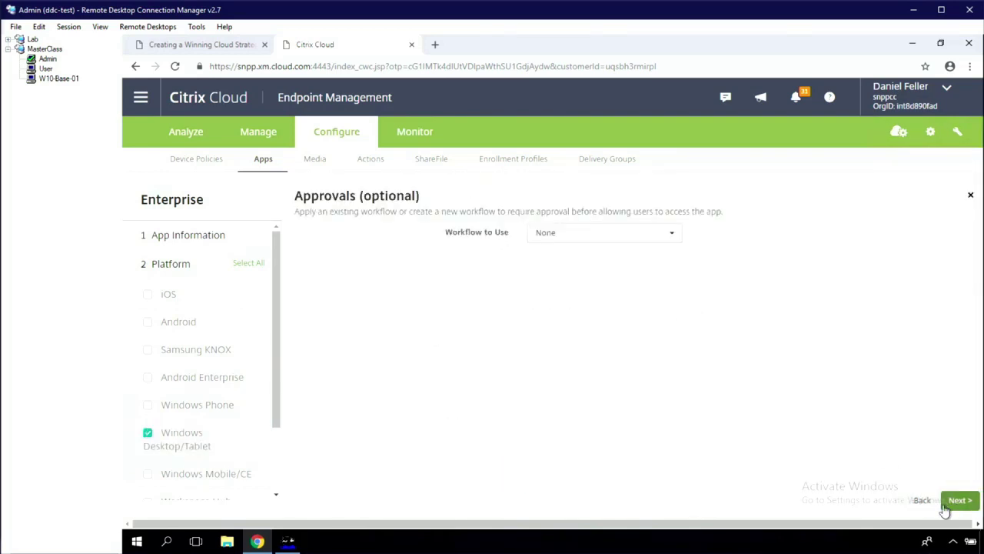
{"action": "left_click", "coordinate": [945, 509]}
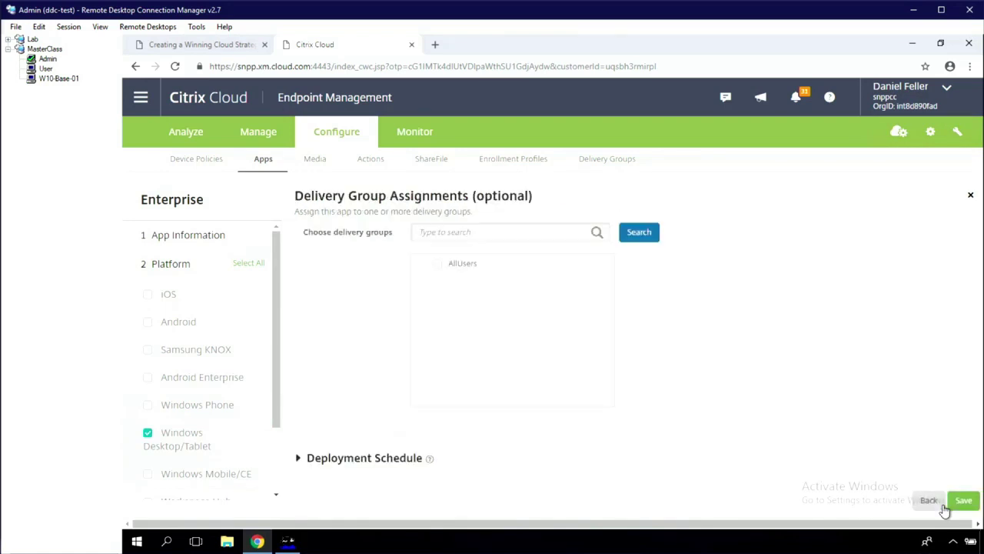
{"action": "left_click", "coordinate": [438, 264]}
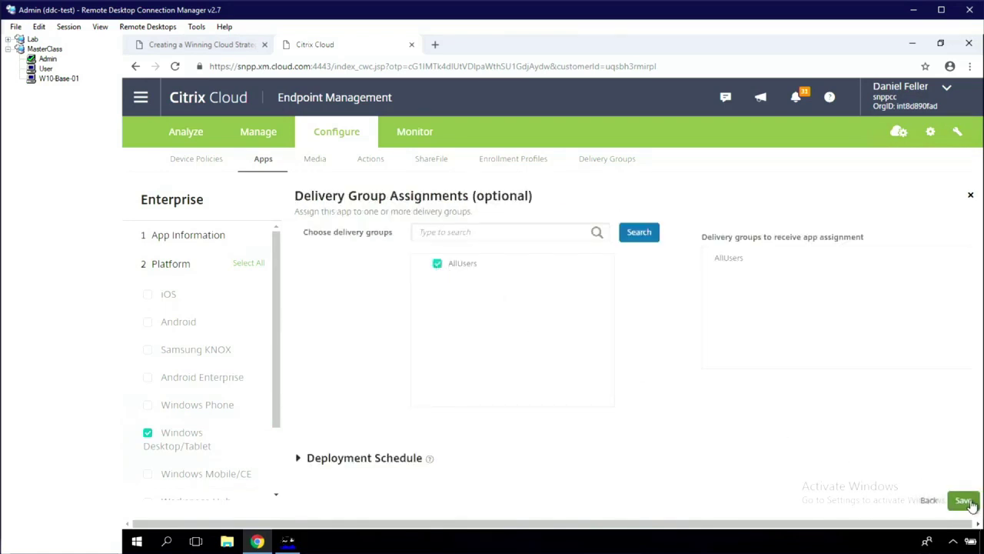
{"action": "left_click", "coordinate": [967, 502]}
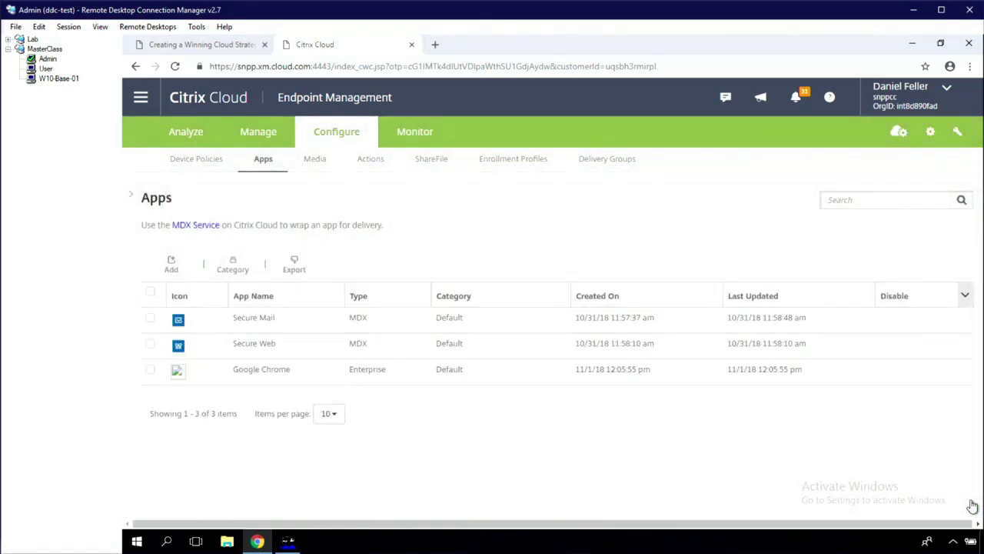
- Edit the AllUsers delivery group and go to its Apps step
{"action": "left_click", "coordinate": [626, 163]}
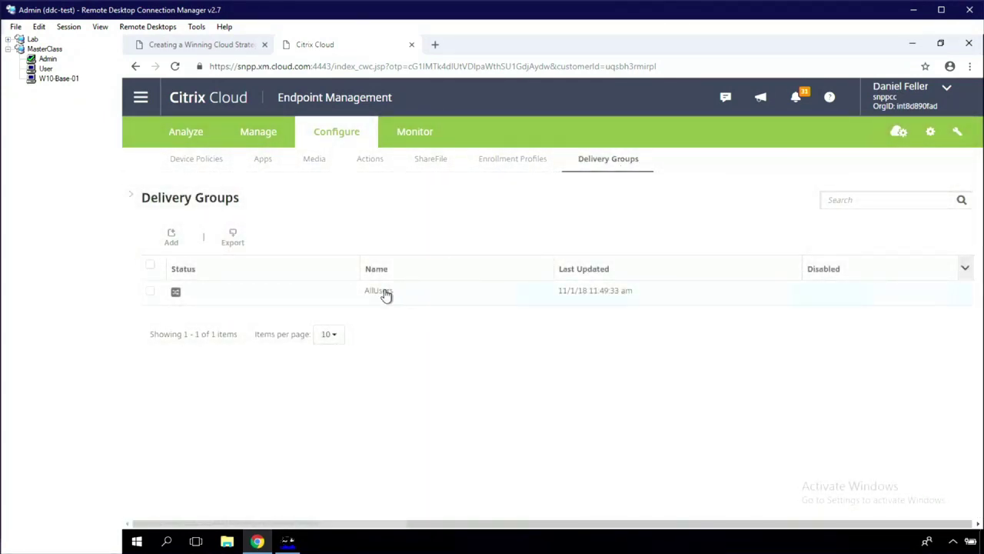
{"action": "left_click", "coordinate": [385, 292]}
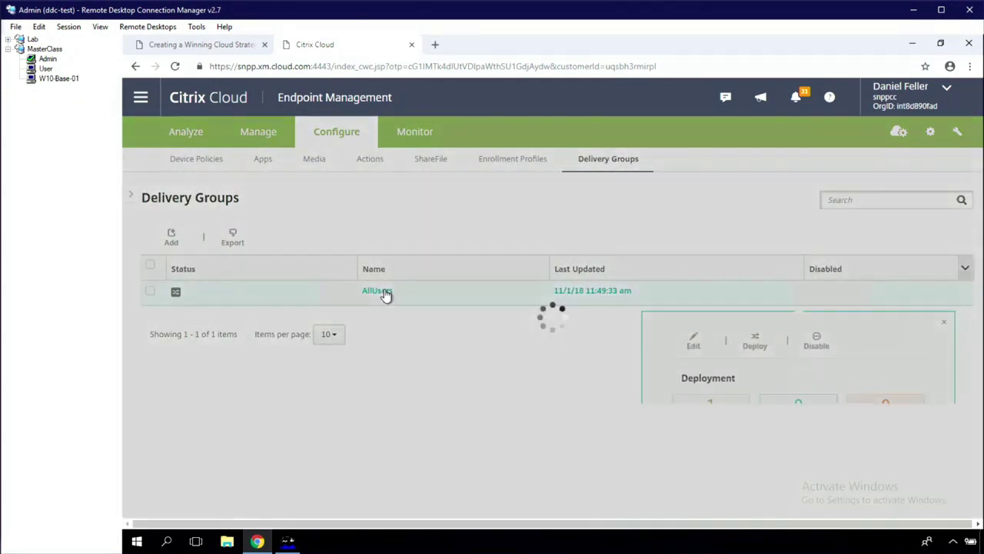
{"action": "left_click", "coordinate": [693, 344]}
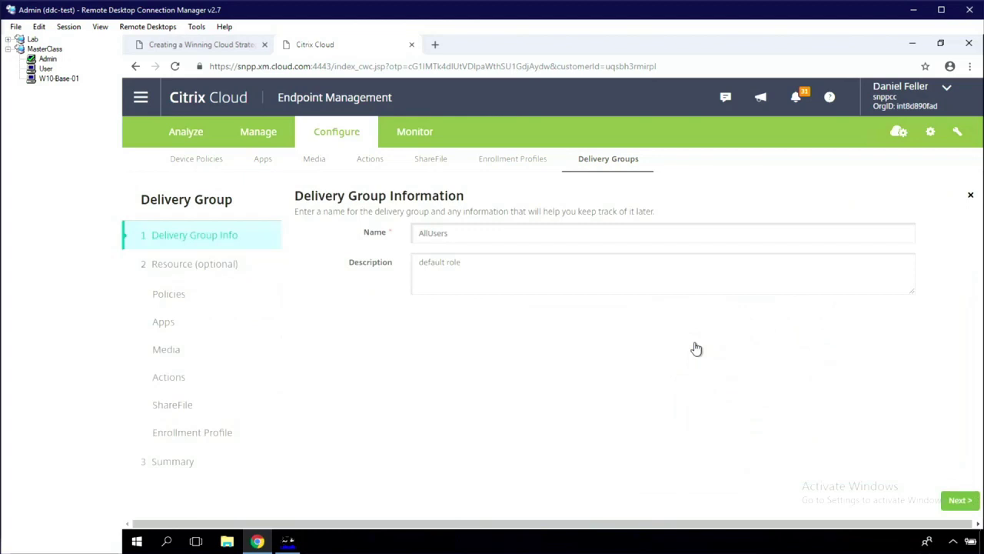
{"action": "left_click", "coordinate": [162, 322]}
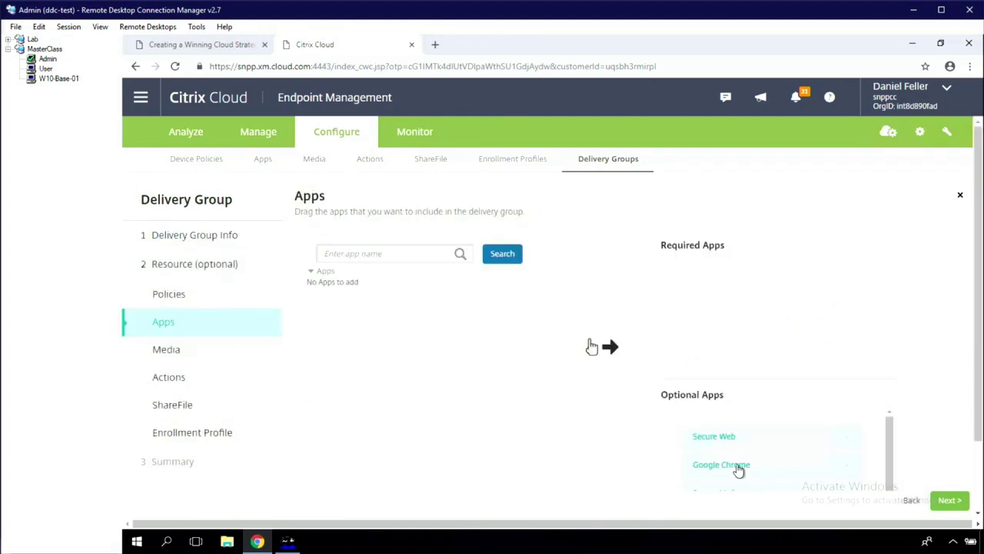
- Move Google Chrome from Optional to Required Apps and save the delivery group
{"action": "left_click", "coordinate": [846, 472]}
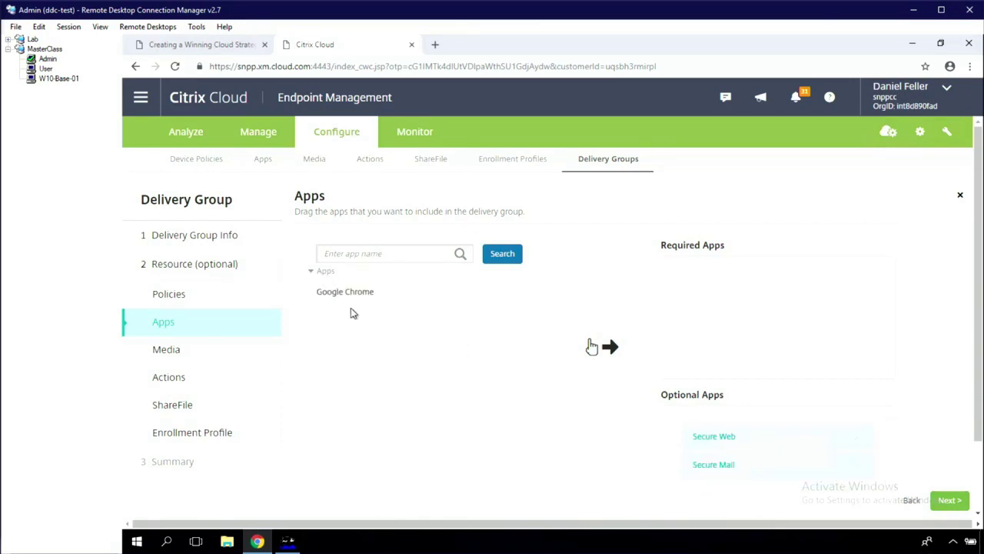
{"action": "left_click_drag", "start_coordinate": [345, 296], "coordinate": [731, 285]}
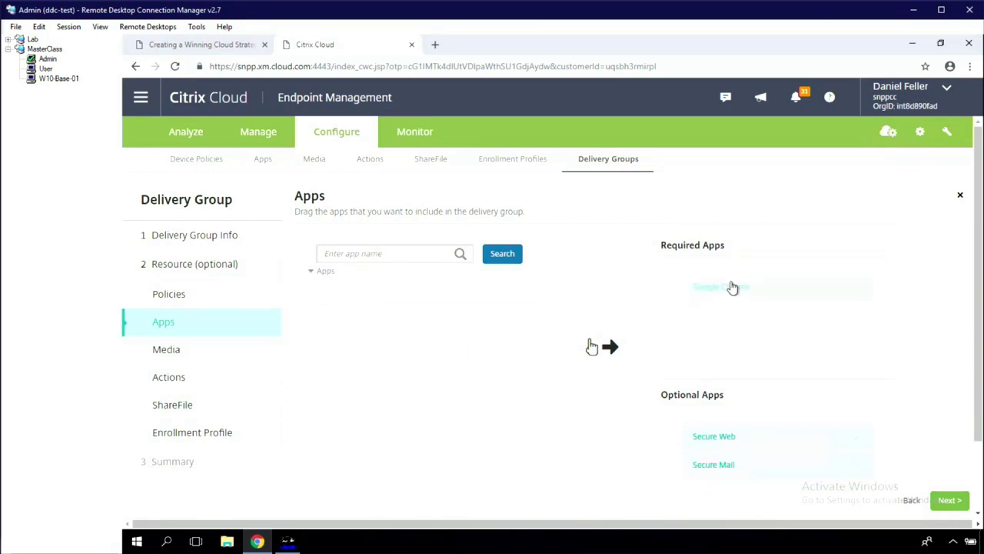
{"action": "left_click", "coordinate": [947, 498]}
{"action": "left_click", "coordinate": [947, 499]}
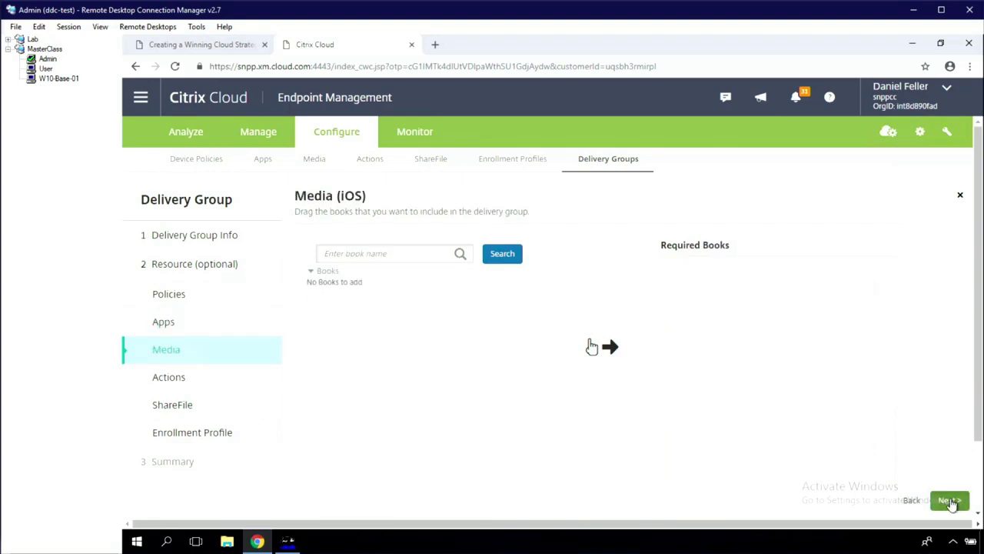
{"action": "left_click", "coordinate": [949, 500]}
{"action": "left_click", "coordinate": [951, 501]}
{"action": "left_click", "coordinate": [953, 501]}
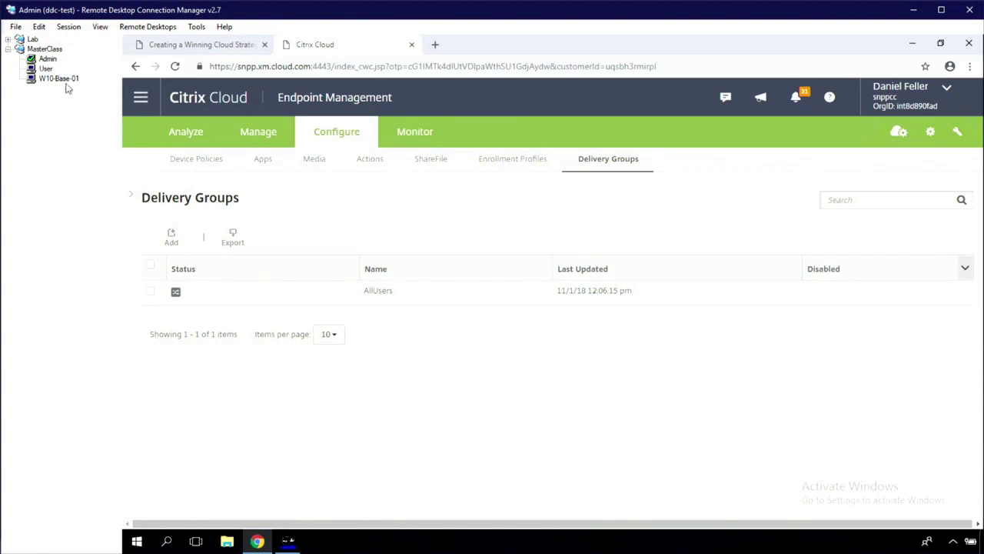
- Connect to the W10-Base-01 virtual machine in RDCMan
{"action": "double_click", "coordinate": [61, 80]}
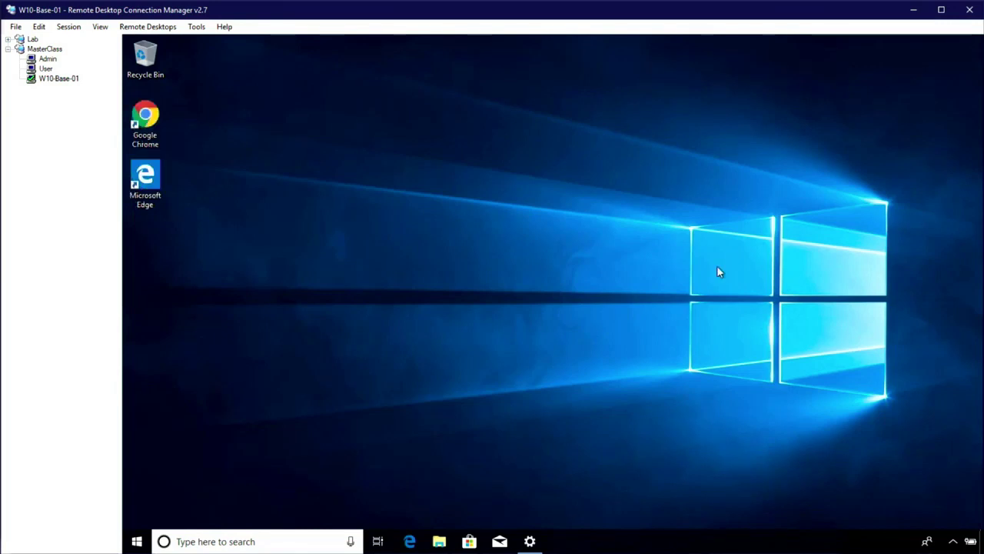
{"action": "left_click", "coordinate": [144, 113]}
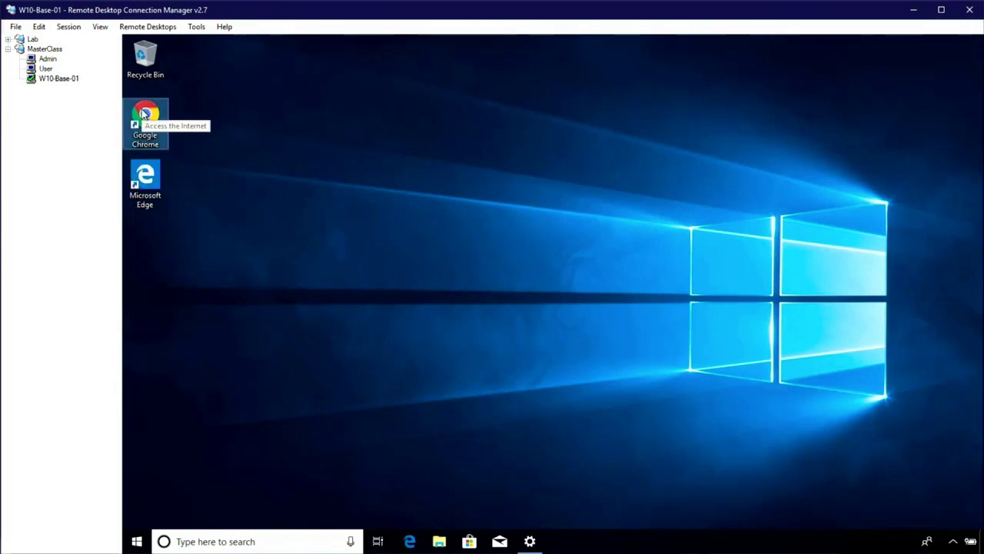
{"action": "double_click", "coordinate": [144, 114]}
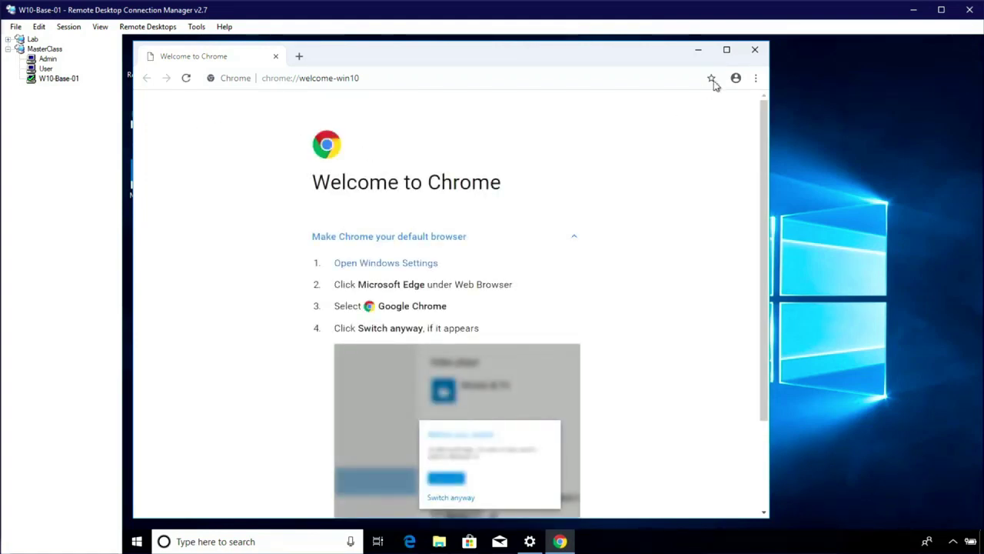
{"action": "left_click", "coordinate": [755, 50]}
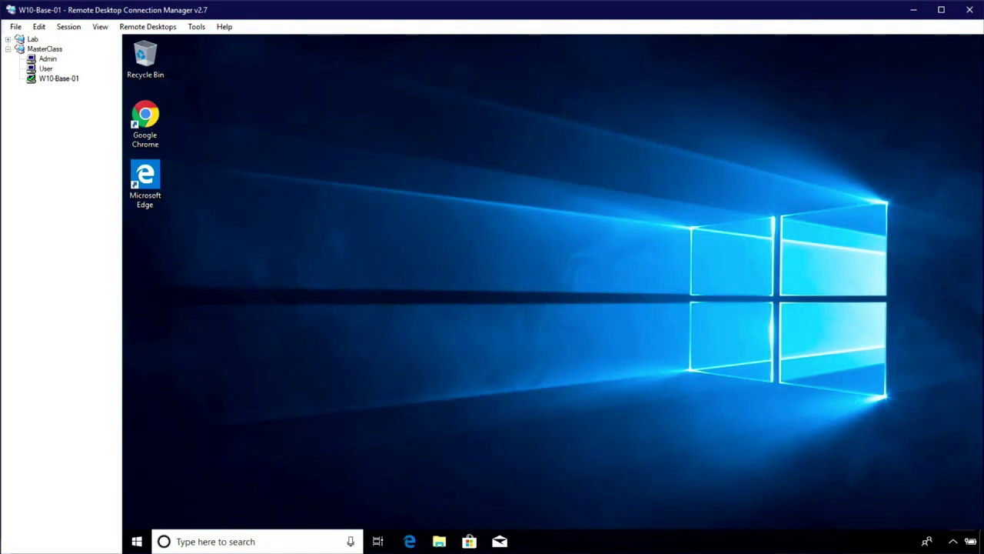
{"action": "key", "text": "super+a"}
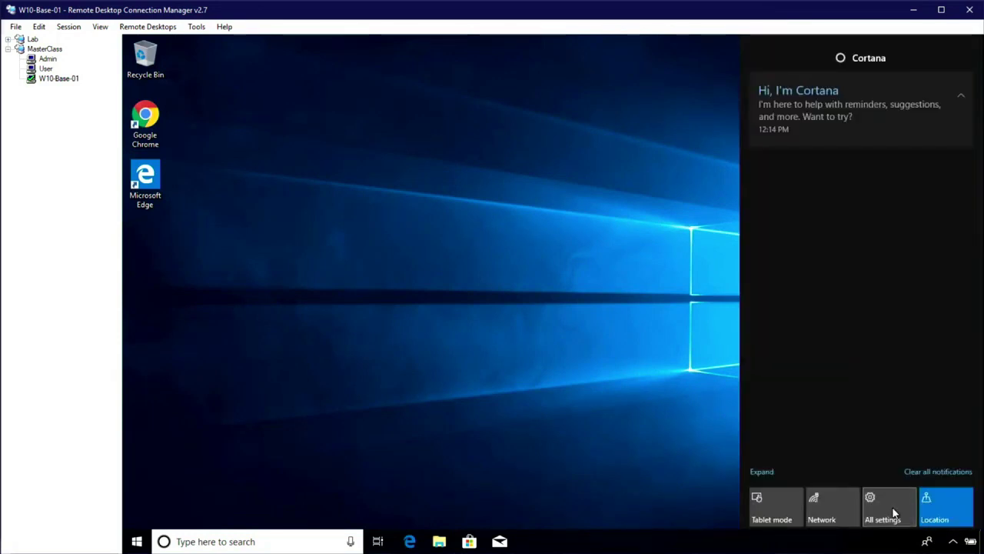
{"action": "left_click", "coordinate": [892, 511]}
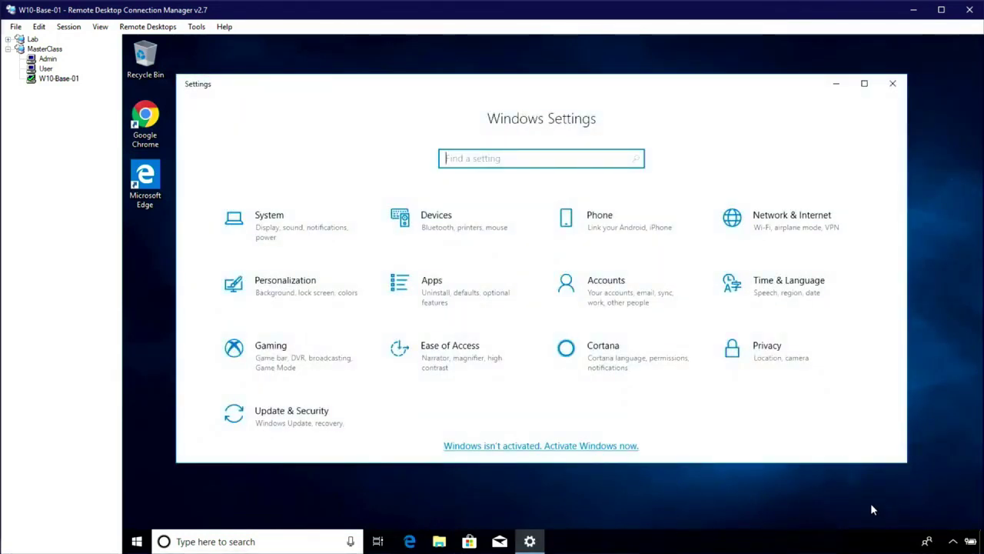
{"action": "left_click", "coordinate": [286, 422]}
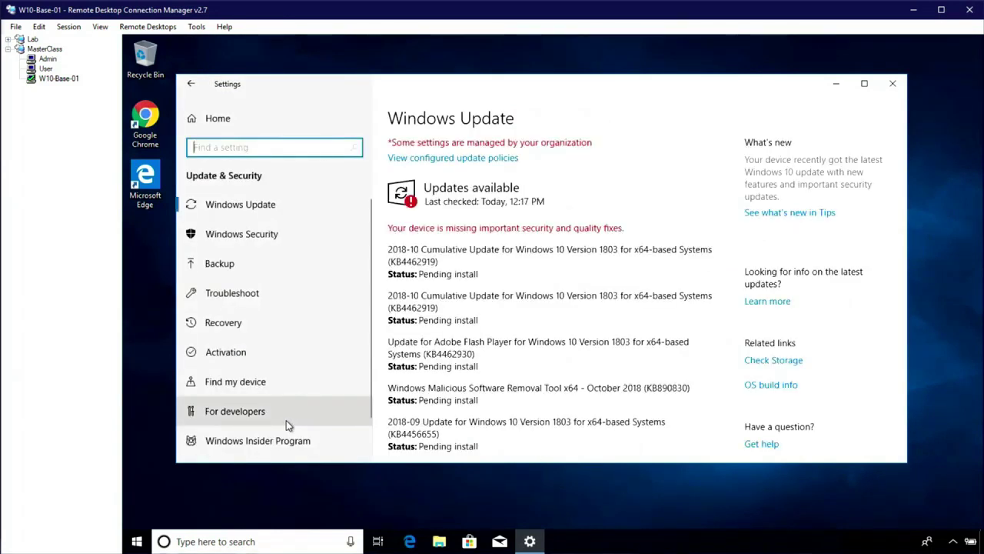
{"action": "left_click", "coordinate": [459, 159]}
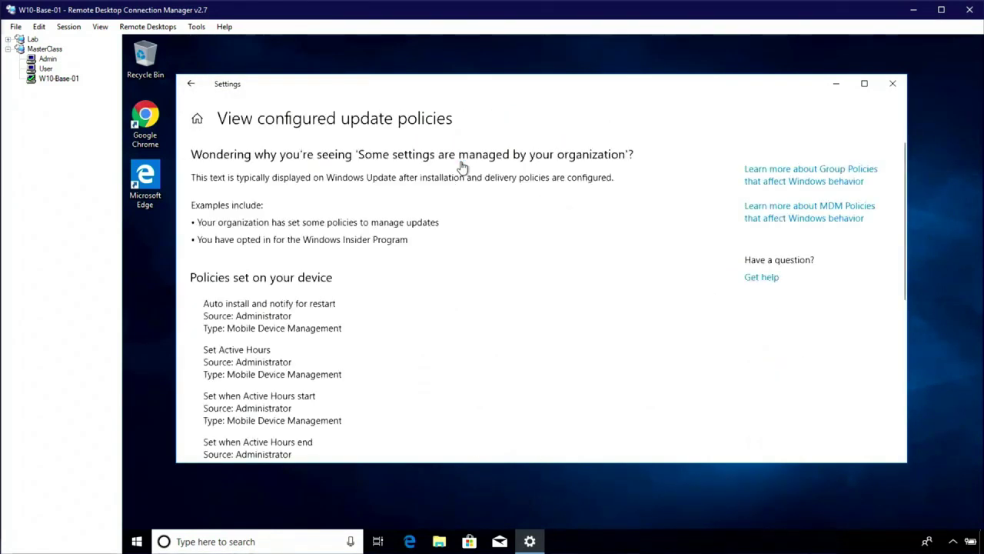
{"action": "scroll", "coordinate": [322, 329], "scroll_direction": "down", "scroll_amount": 2}
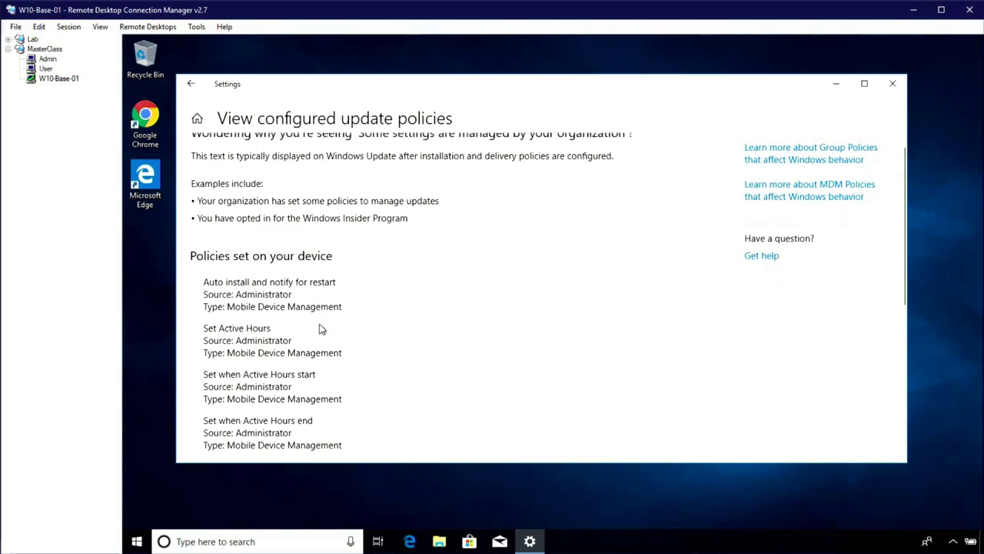
{"action": "scroll", "coordinate": [322, 329], "scroll_direction": "down", "scroll_amount": 4}
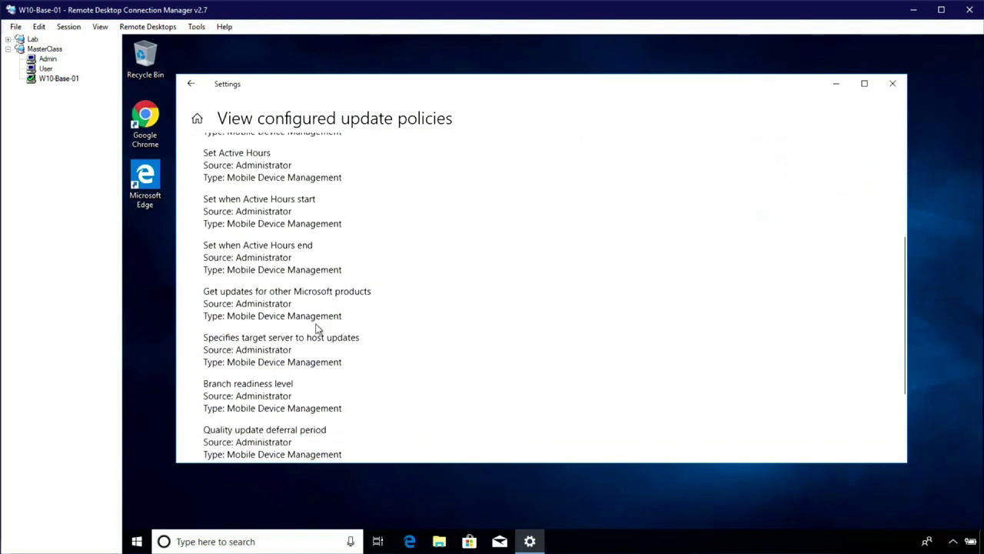
{"action": "scroll", "coordinate": [312, 326], "scroll_direction": "down", "scroll_amount": 3}
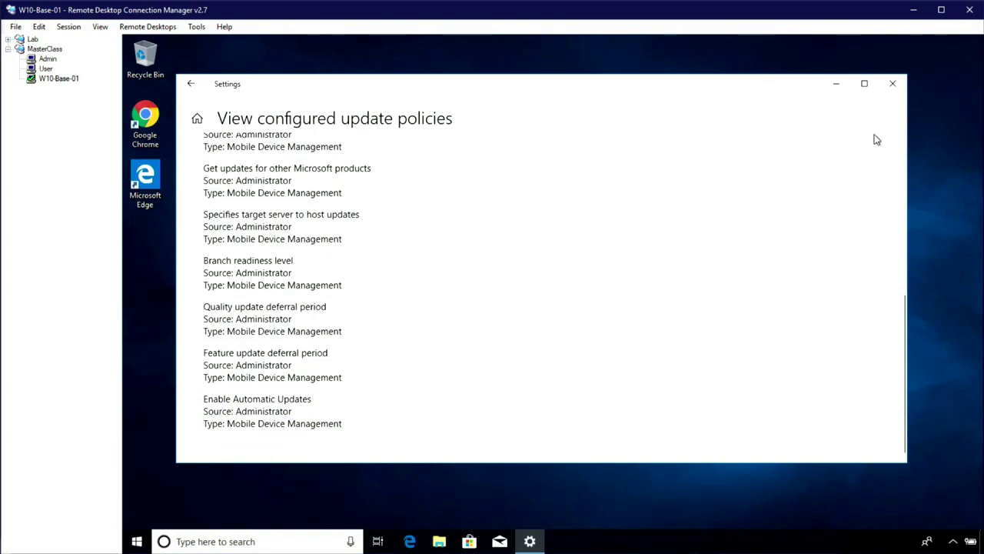
{"action": "left_click", "coordinate": [894, 85]}
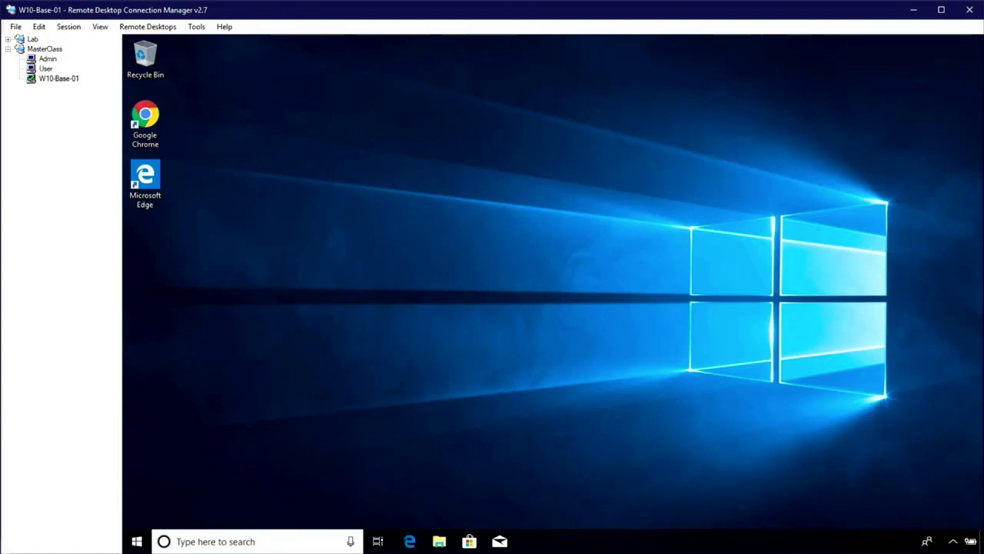
- Return to the Admin session and view the Analyze dashboard showing 2 devices by platform
{"action": "left_click", "coordinate": [47, 58]}
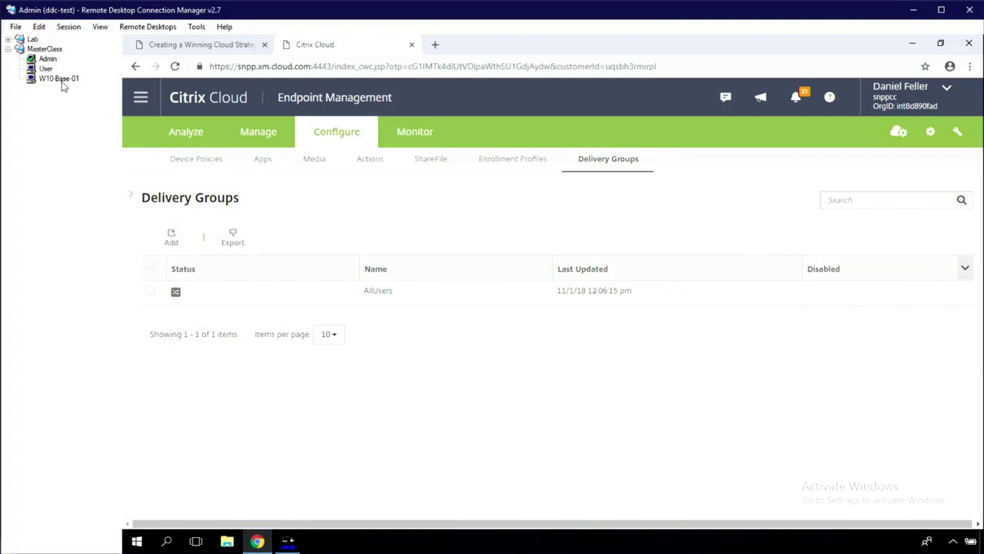
{"action": "left_click", "coordinate": [193, 132]}
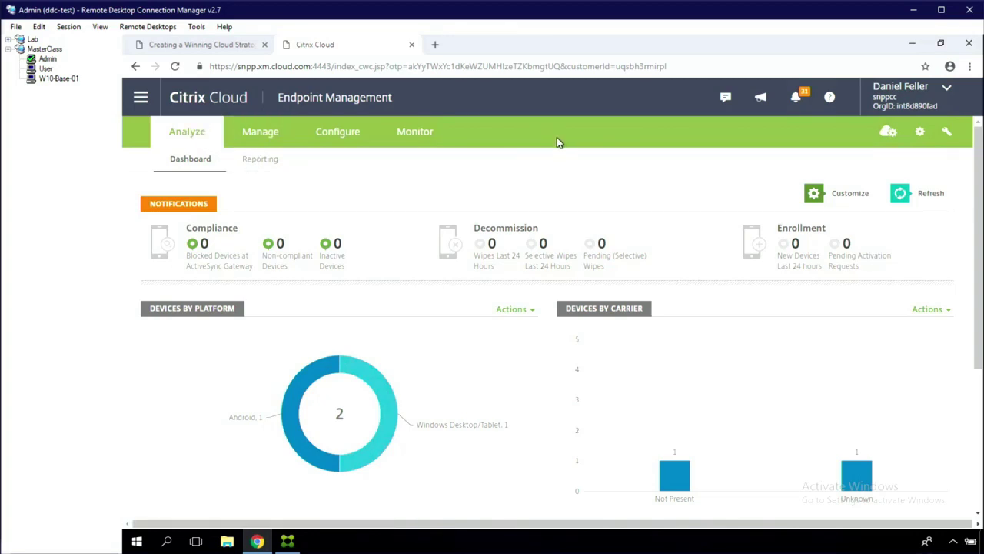
- From Manage > Devices, use Secure on the Windows MDM device to perform a Full Wipe
{"action": "left_click", "coordinate": [261, 133]}
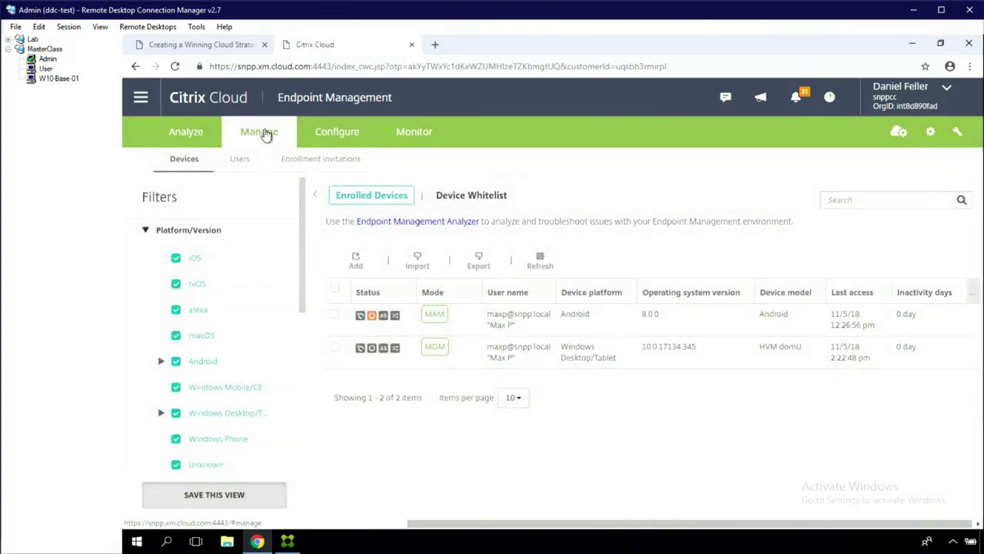
{"action": "left_click", "coordinate": [565, 352]}
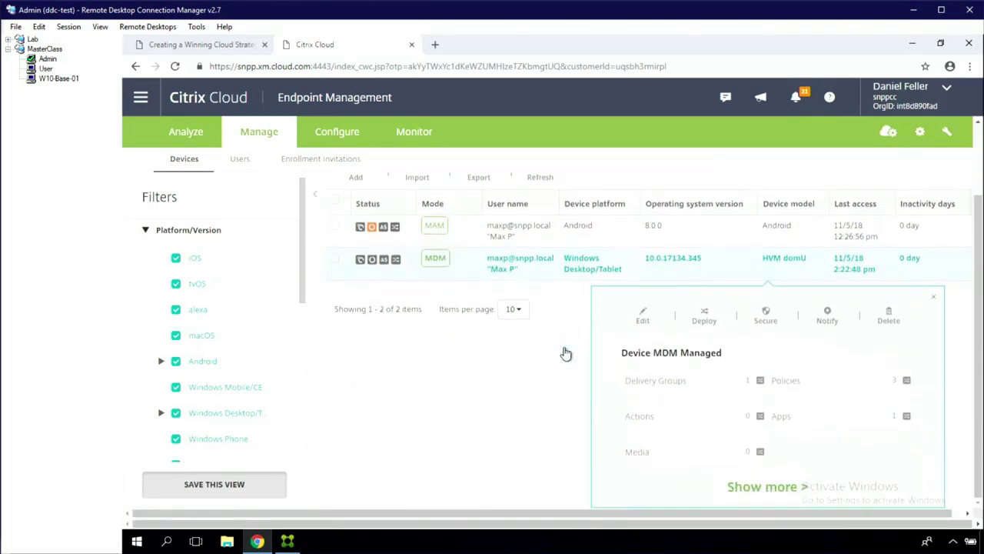
{"action": "left_click", "coordinate": [760, 315]}
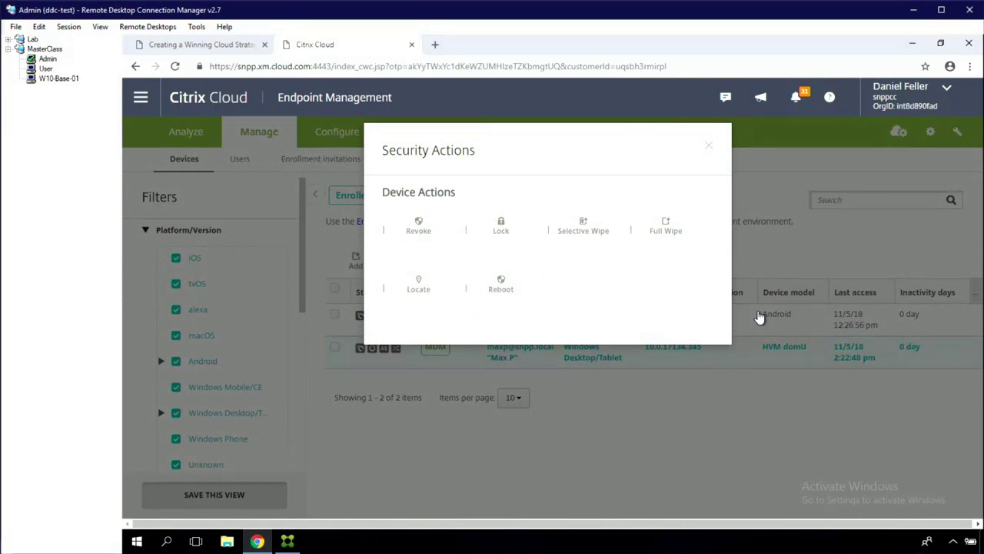
{"action": "left_click", "coordinate": [670, 230]}
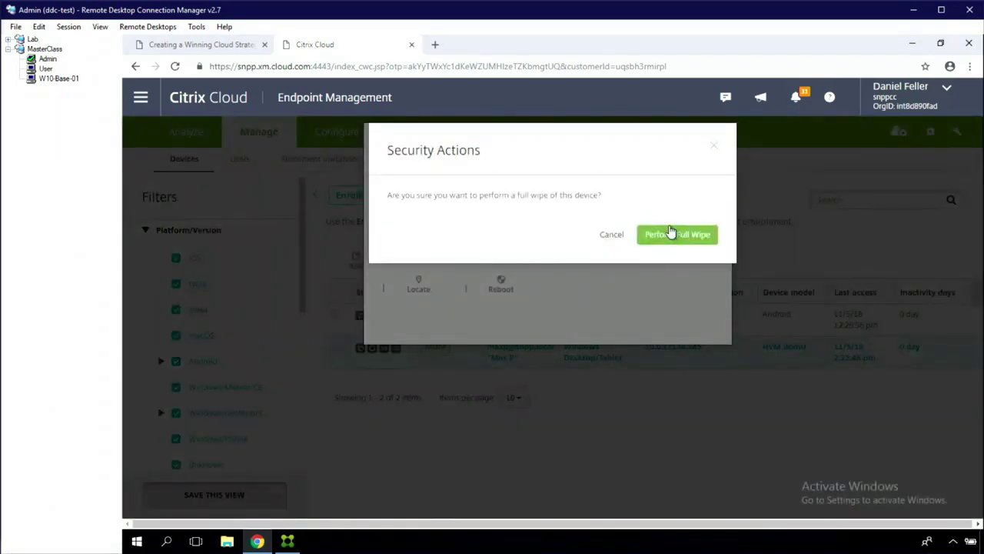
{"action": "left_click", "coordinate": [672, 236]}
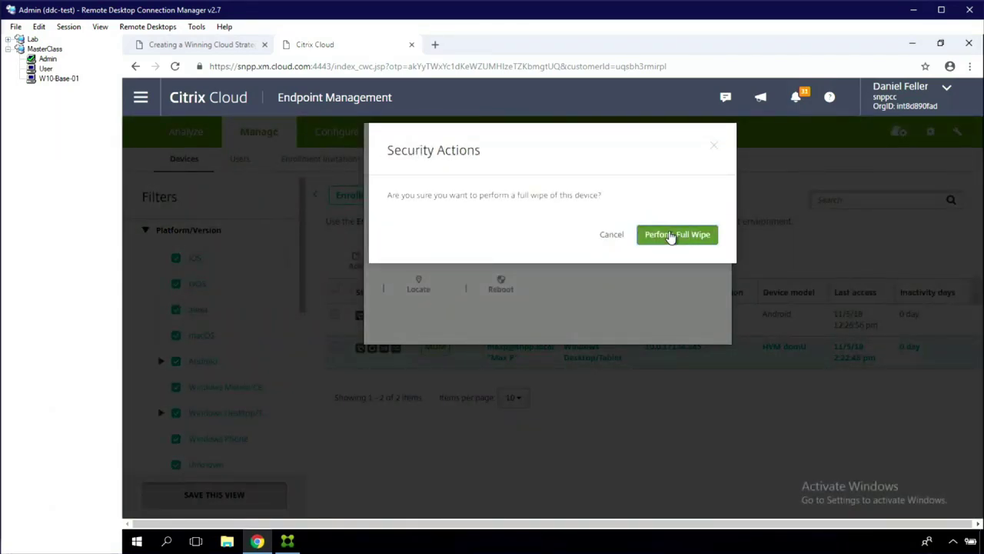